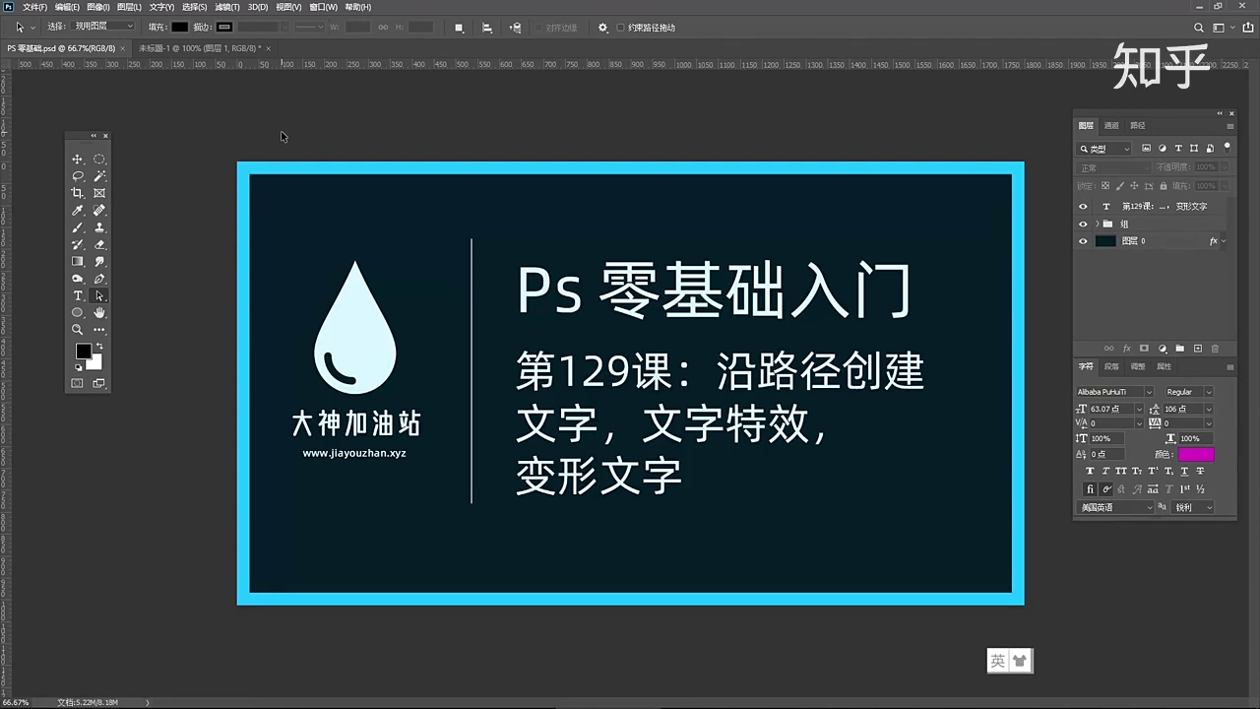
Switch to the untitled portrait document and draw a straight horizontal Pen tool path across the lower part of the photo
click(185, 51)
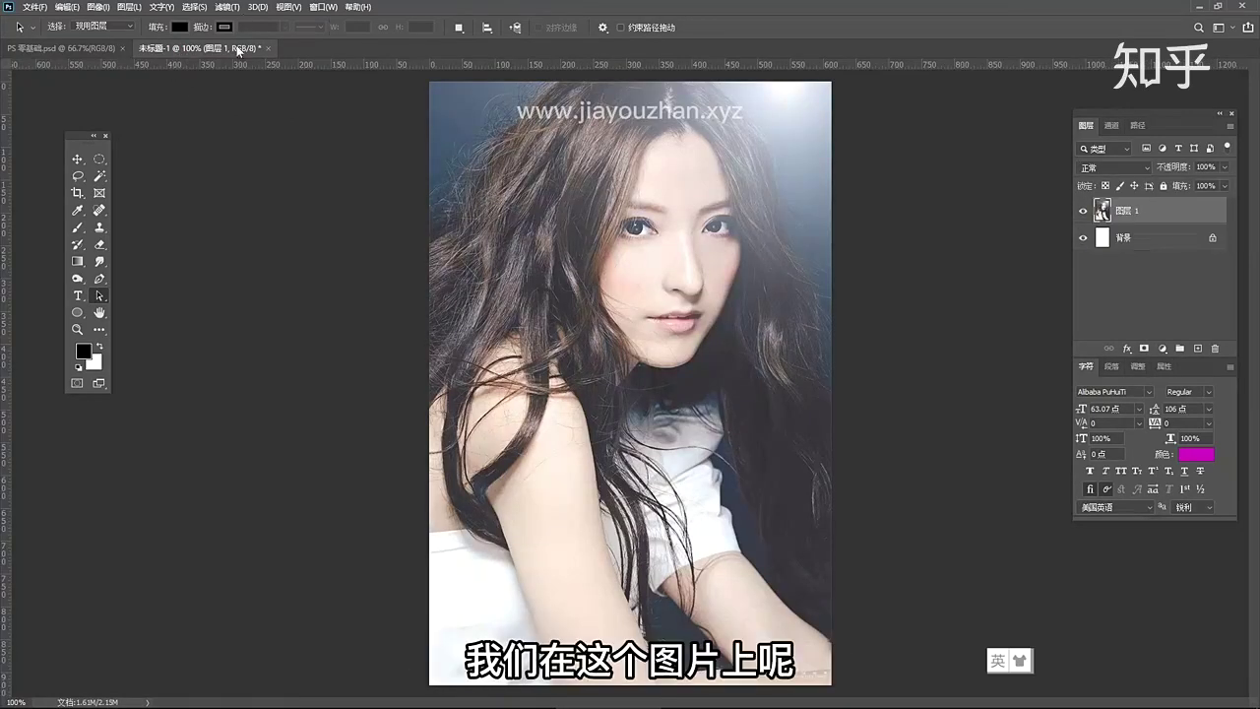
drag(69, 135, 95, 153)
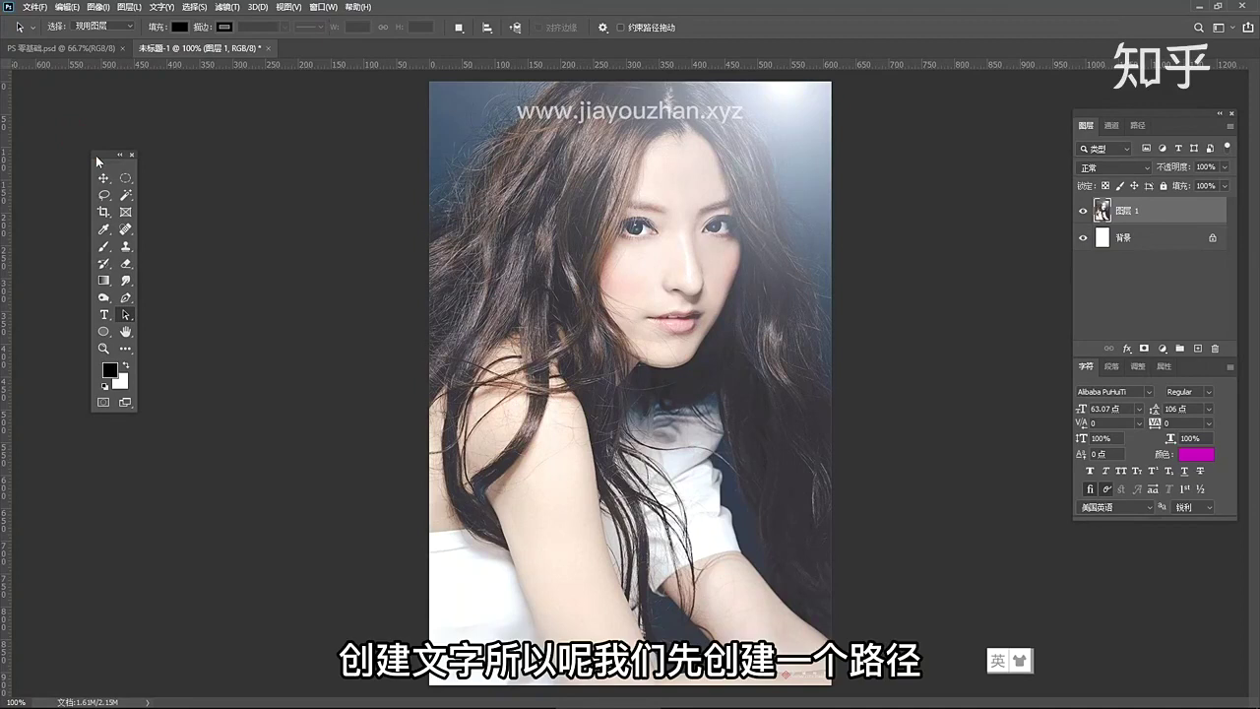
click(124, 298)
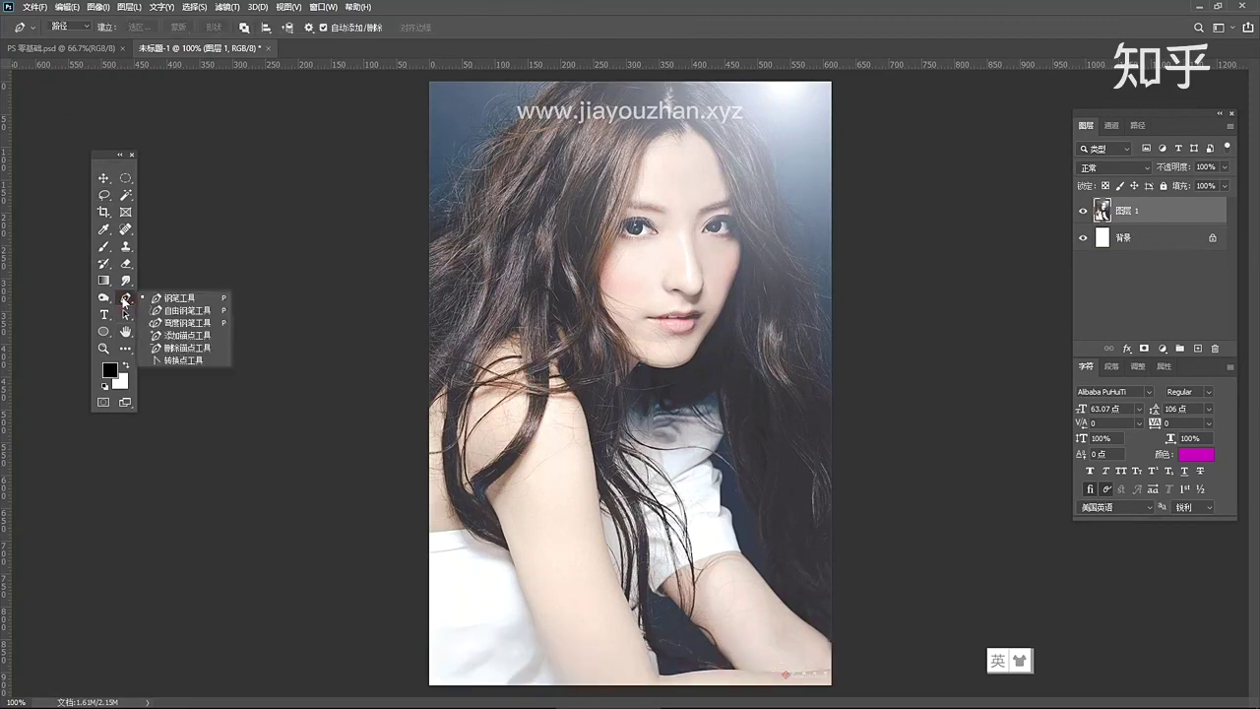
click(169, 302)
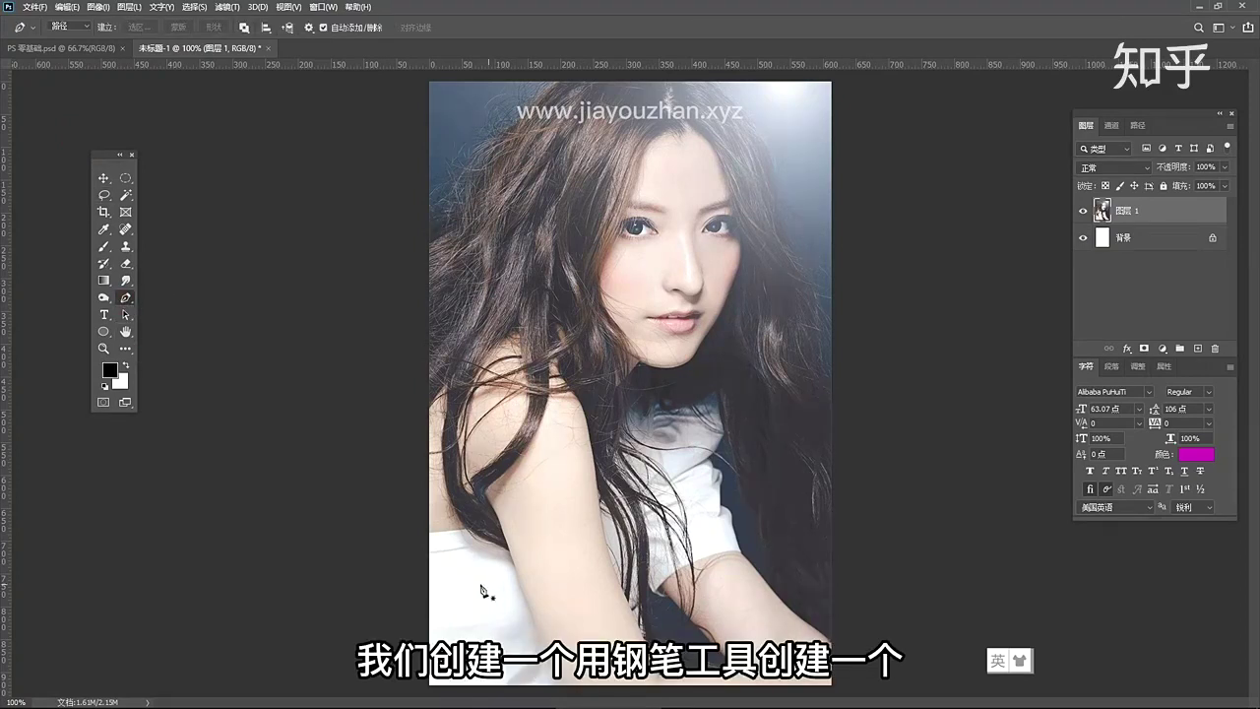
mouse_move(479, 586)
mouse_down()
mouse_move(581, 587)
mouse_move(489, 586)
mouse_up()
click(766, 587)
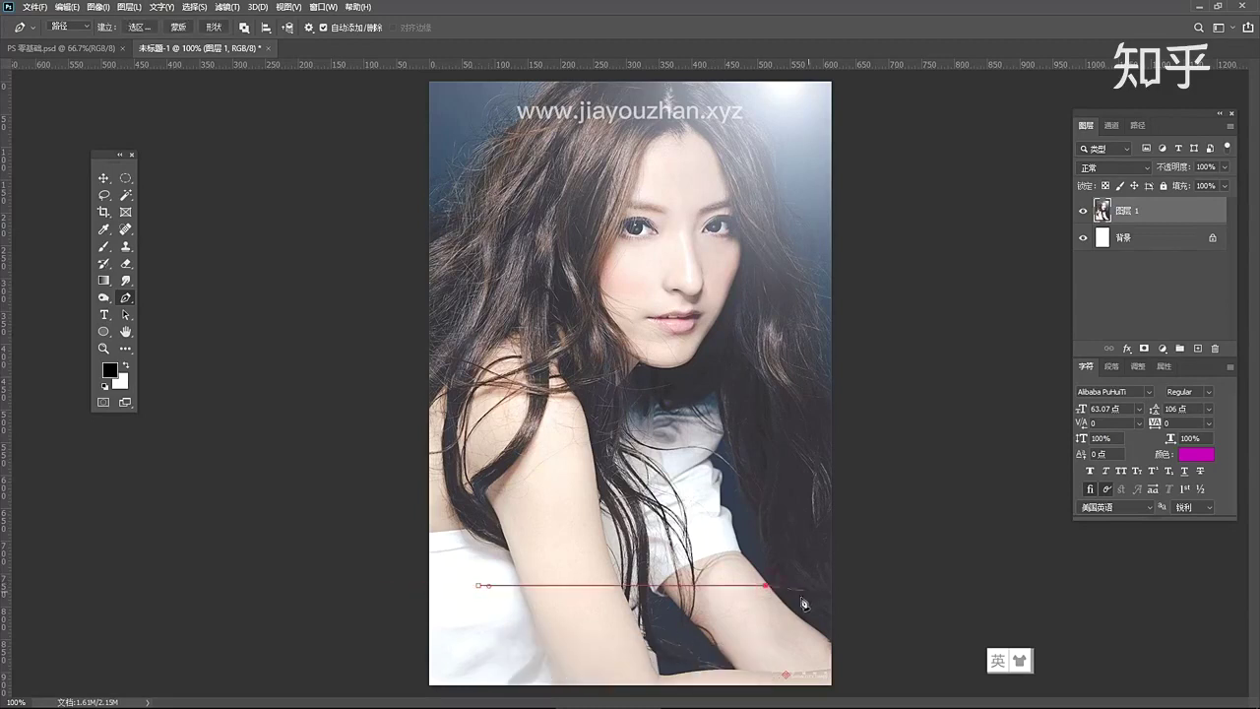
key(Escape)
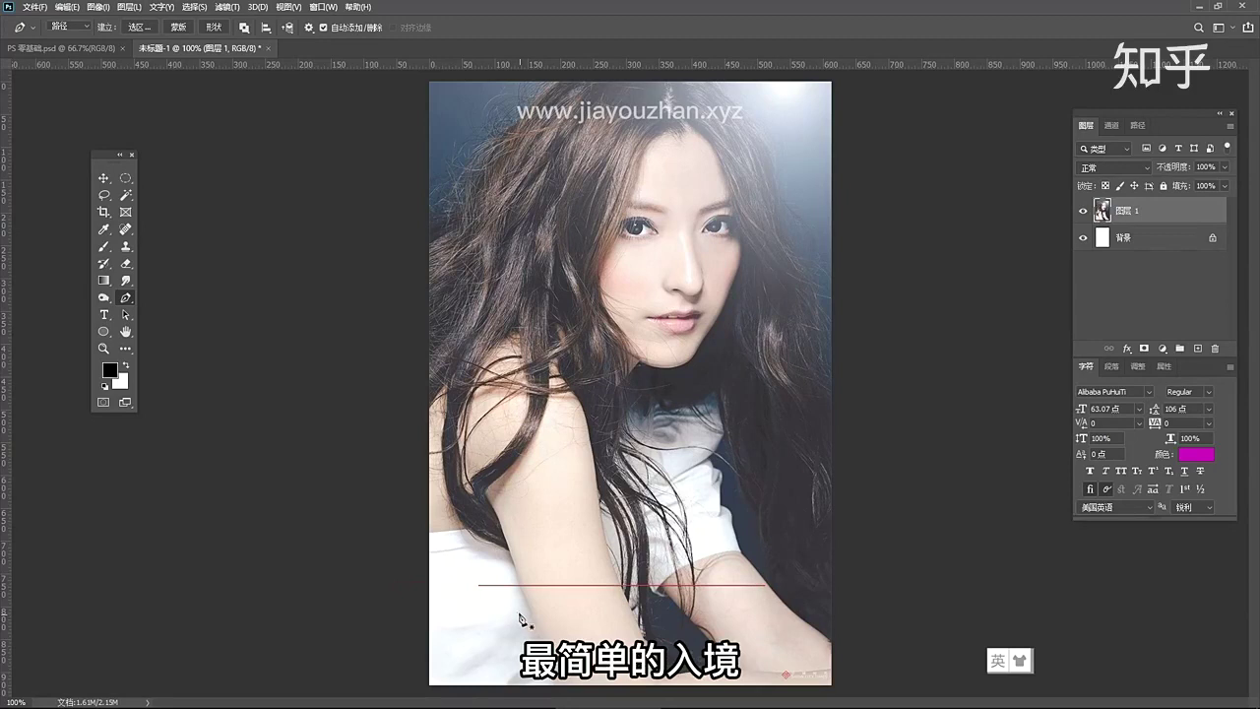
Place horizontal text reading "在路径上创建文字" along the straight path, replacing the placeholder text
click(103, 316)
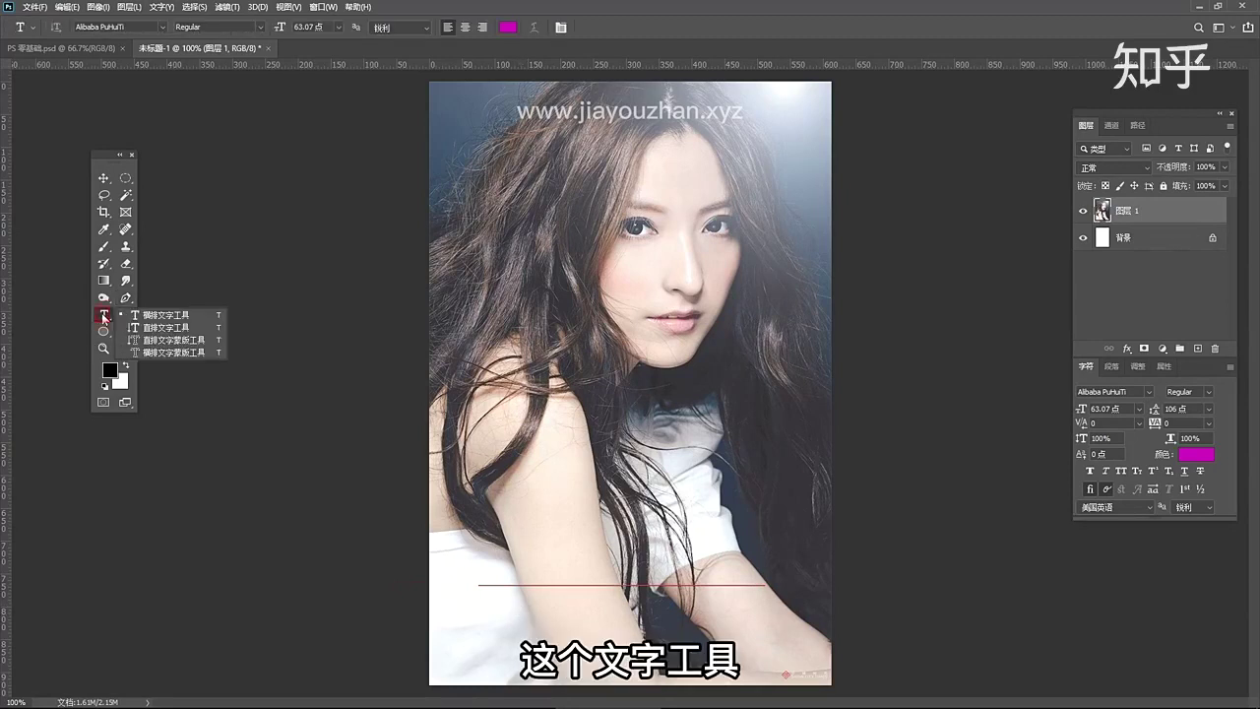
click(148, 315)
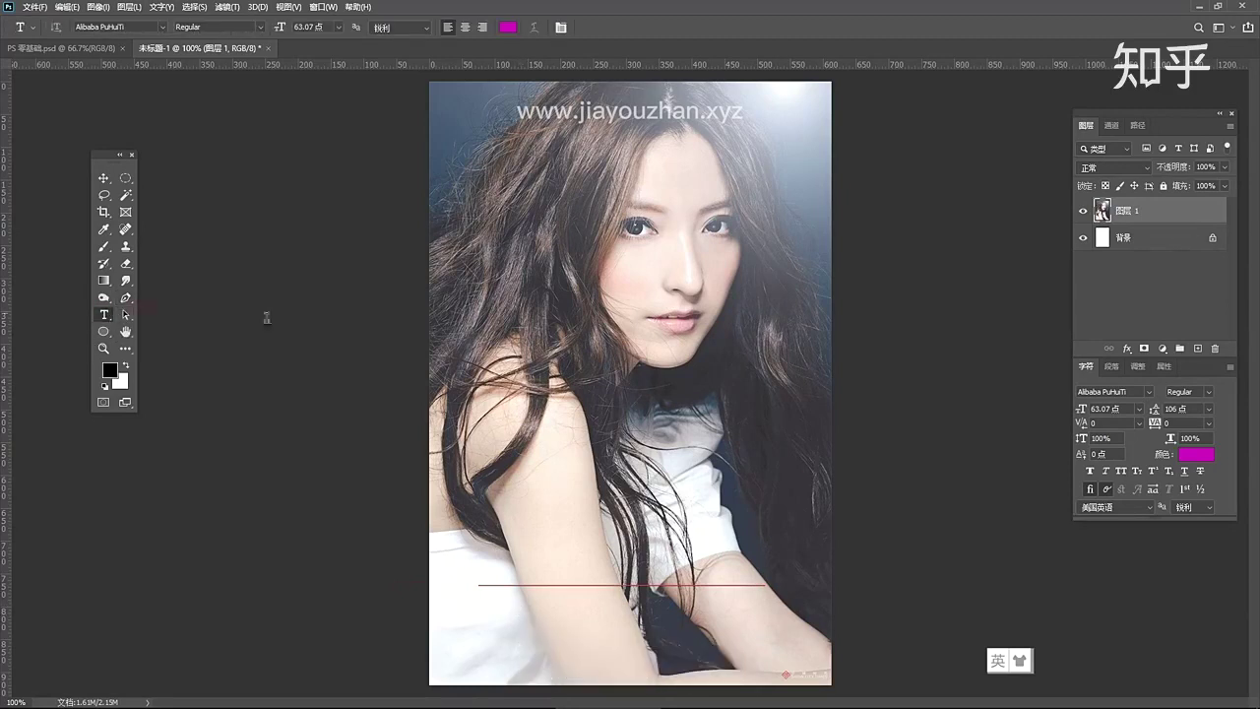
click(495, 585)
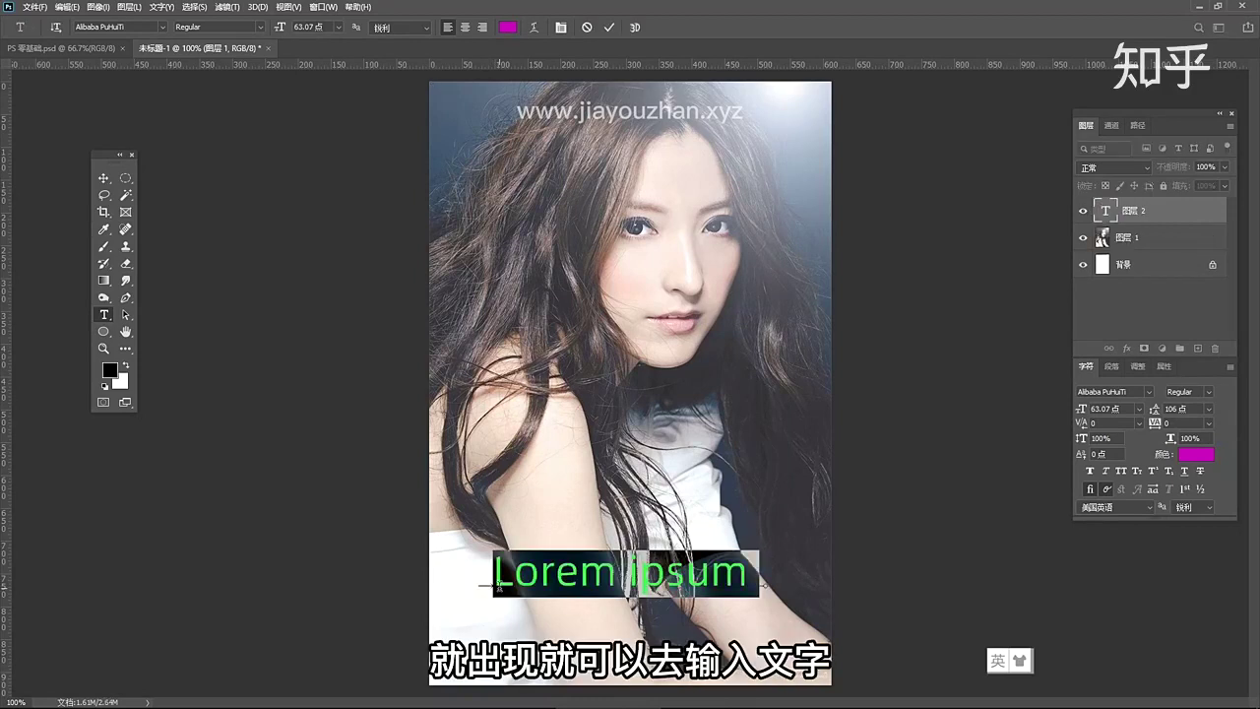
key(BackSpace)
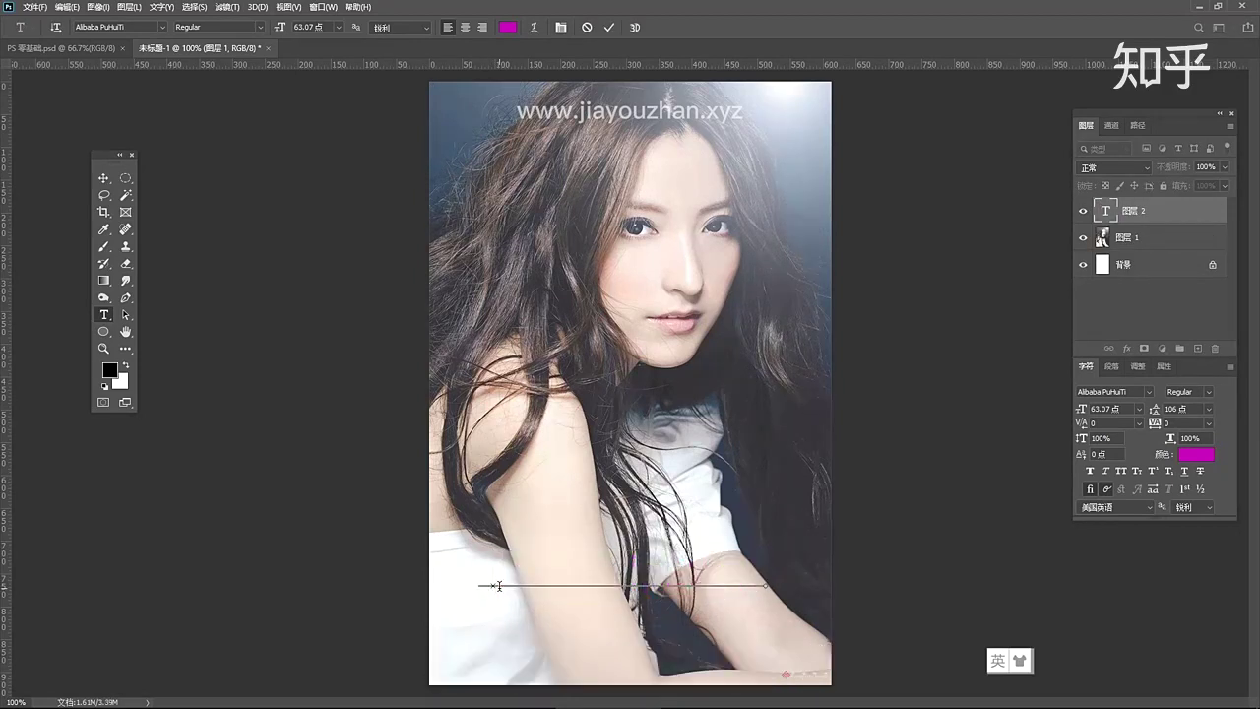
text(z)
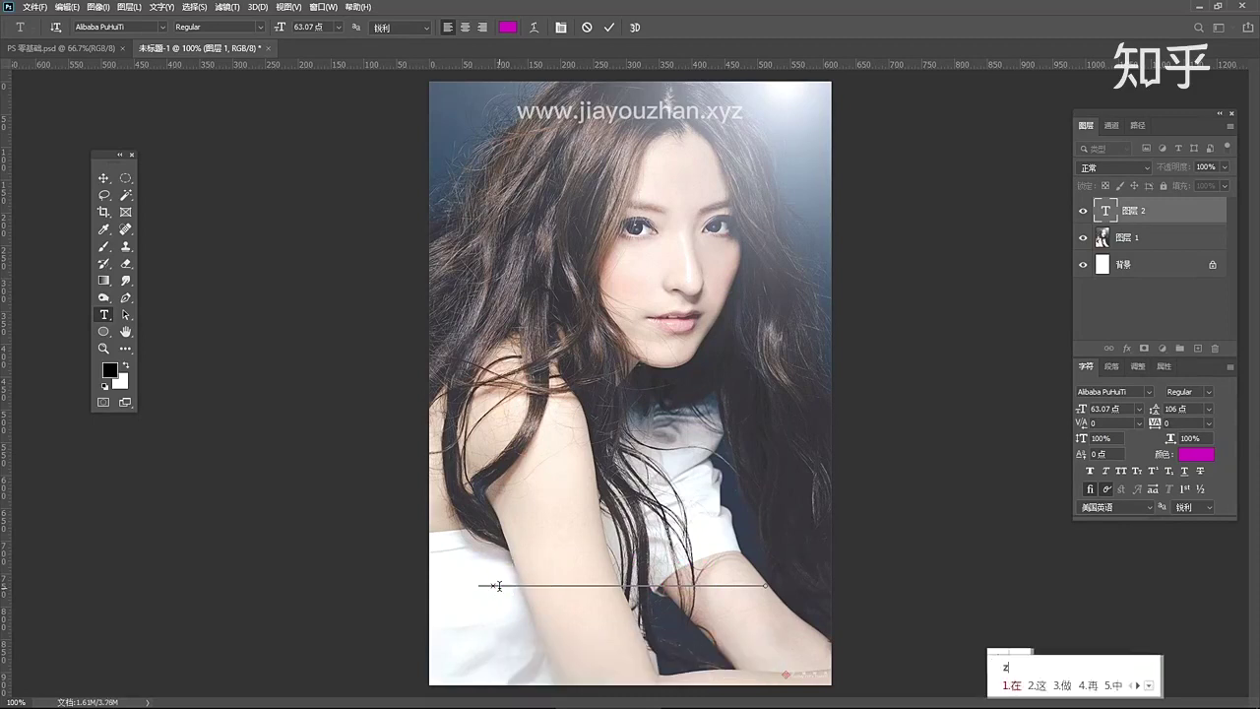
text(ailujing)
key(space)
text(shang)
key(space)
text(chuangjian)
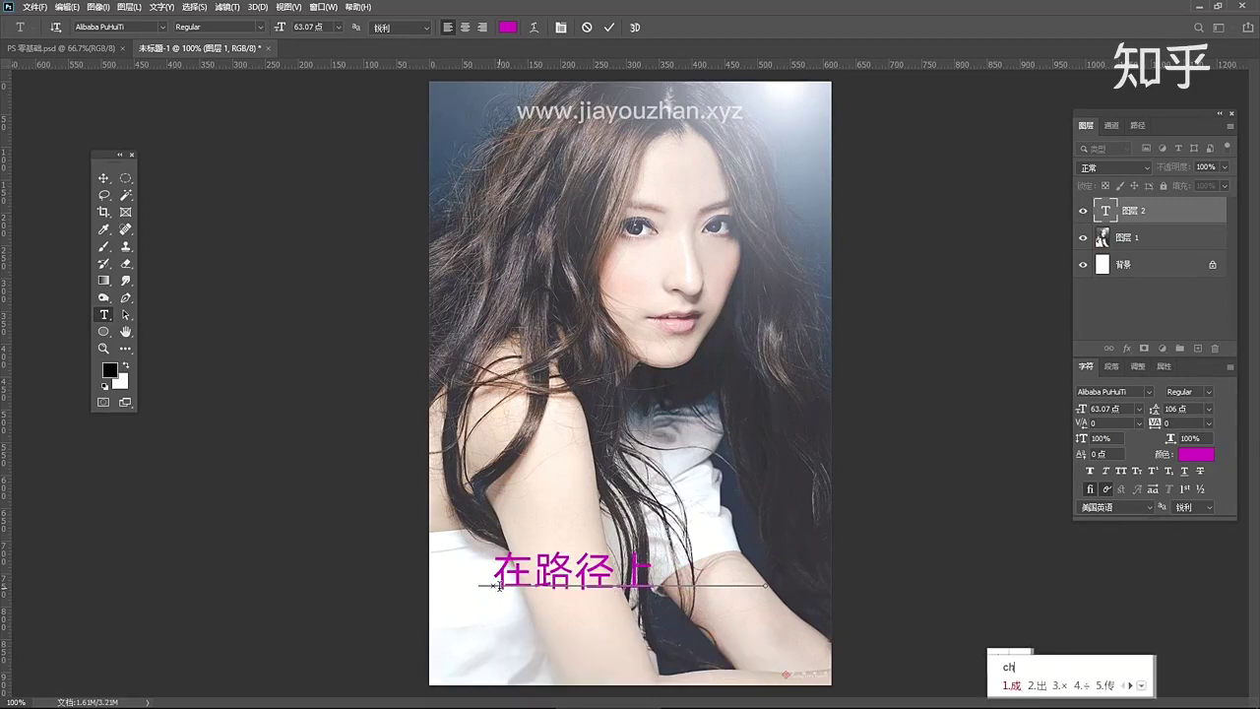
key(space)
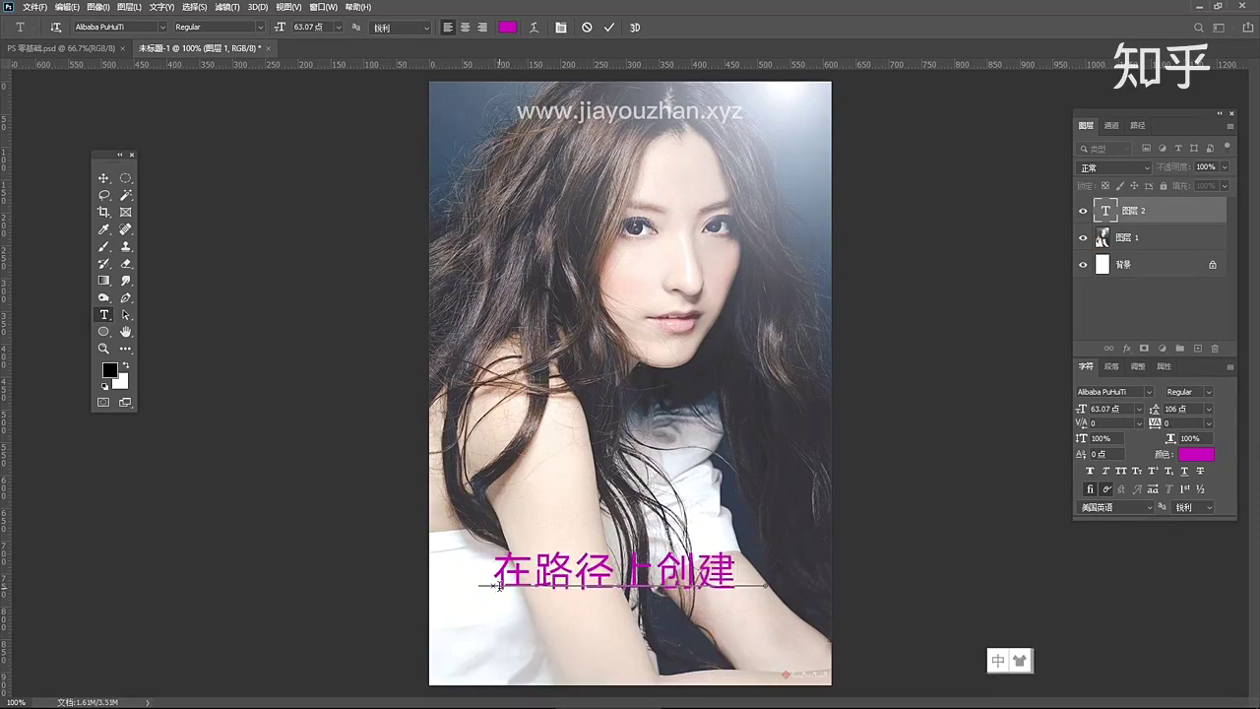
Reduce the font size of all the path text to 43.07 pt and commit the edit
key(ctrl+a)
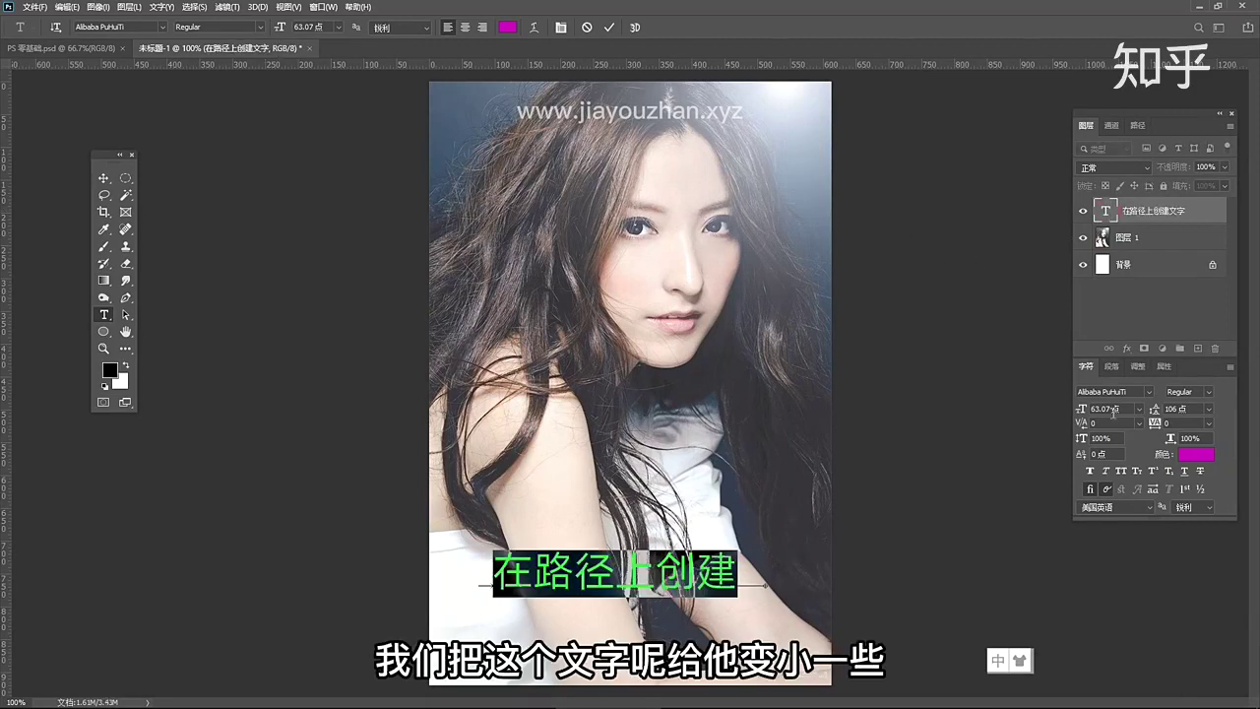
click(1111, 410)
key(Down)
key(Down)
key(Down)
key(Down)
key(Down)
key(Down)
key(Down)
key(Down)
key(Down)
key(Down)
key(Down)
key(Down)
key(Down)
key(Down)
key(Down)
key(Down)
key(Down)
key(Down)
key(Down)
key(Down)
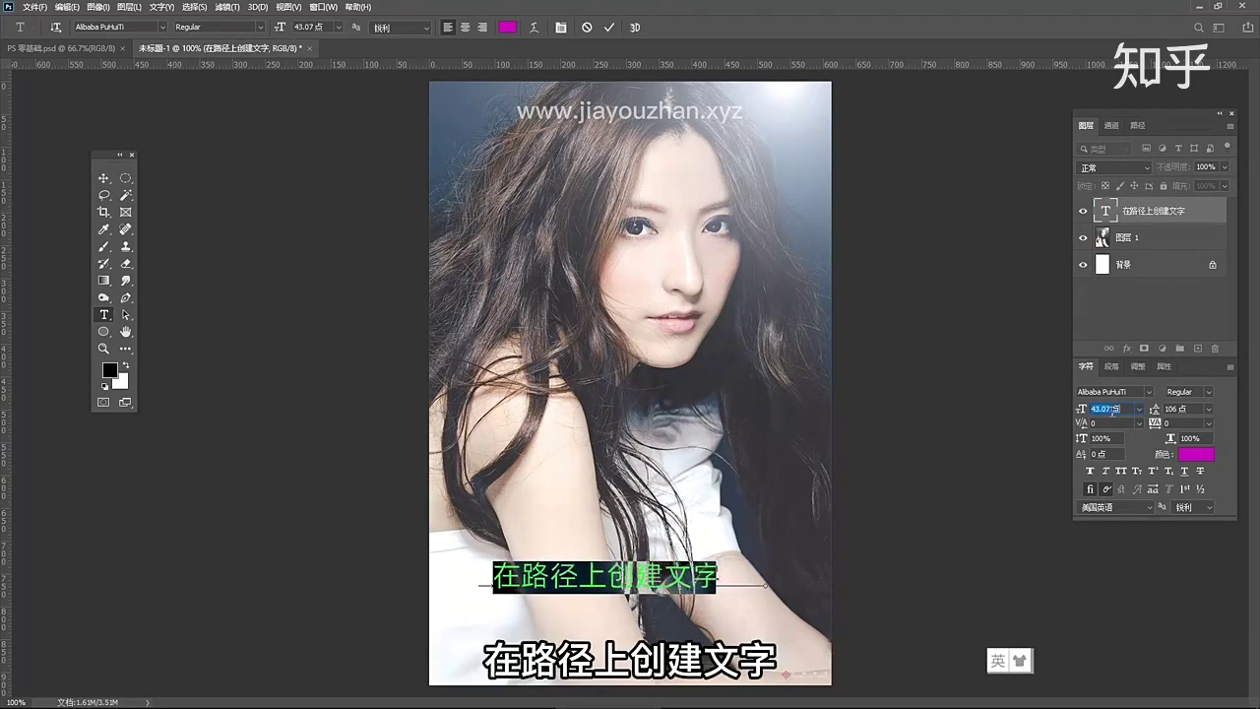
click(1096, 312)
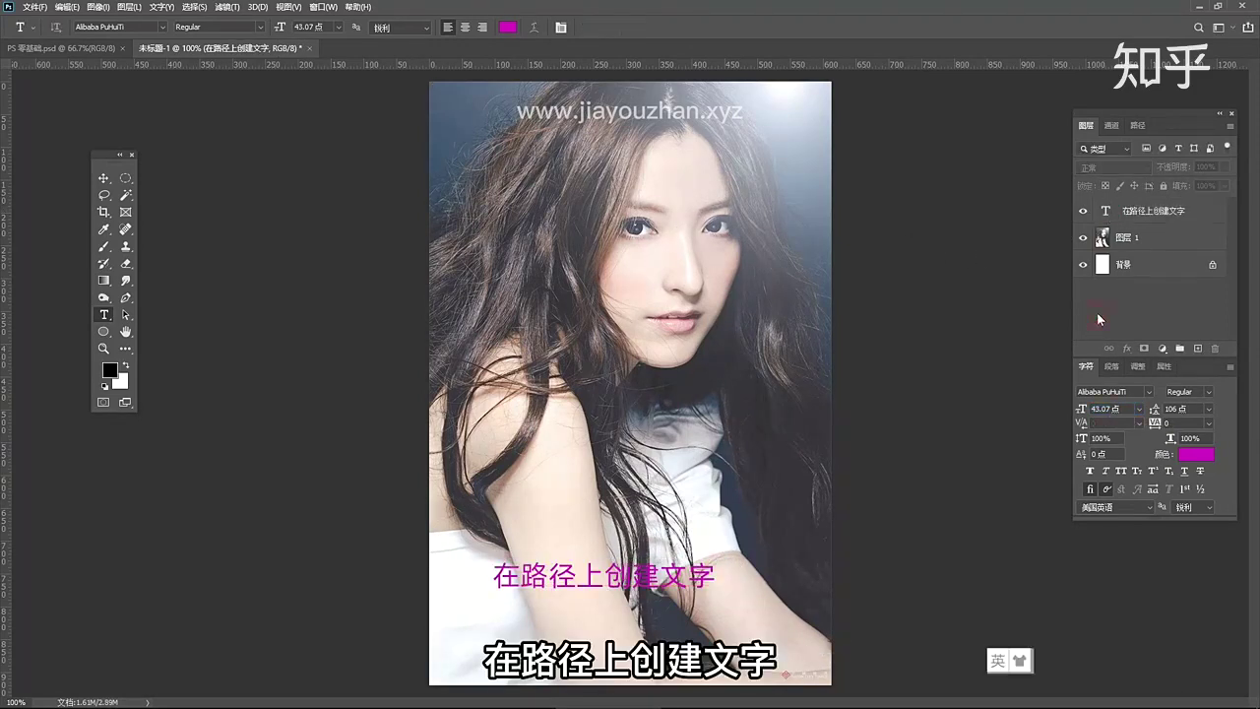
Slide the path text's start point back and forth with the Path Selection tool, leaving it near the line's left end
click(1104, 213)
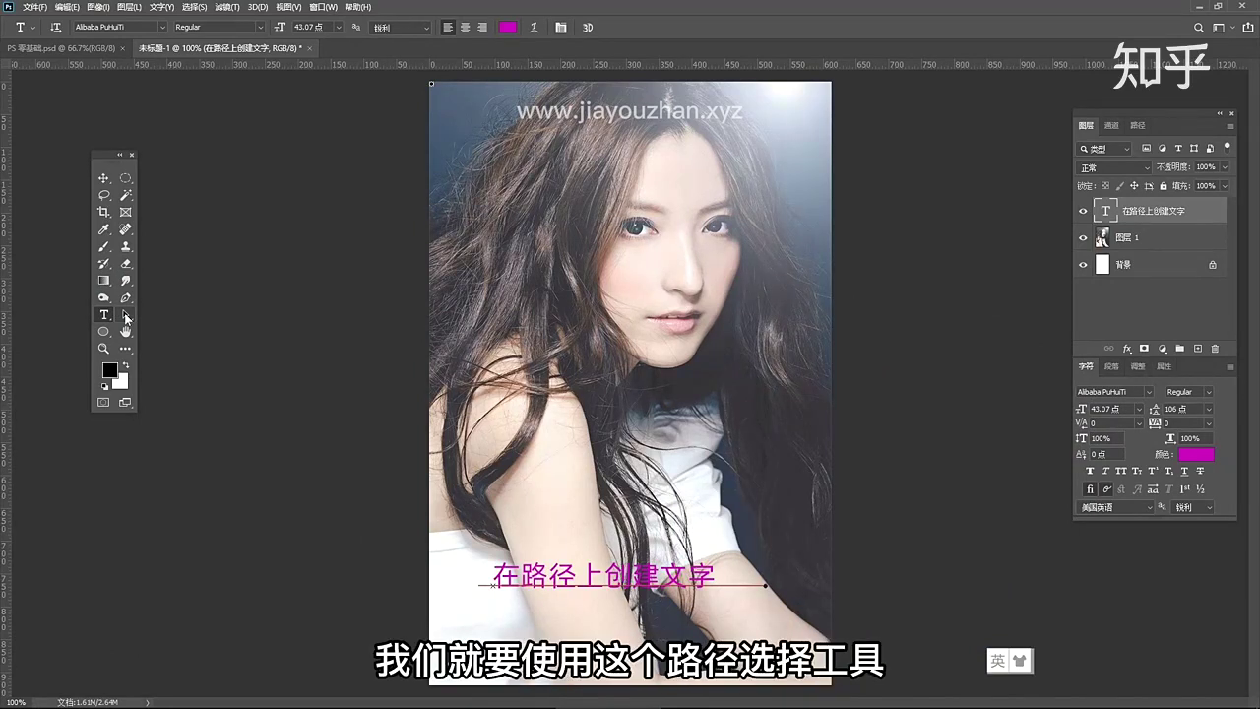
click(126, 317)
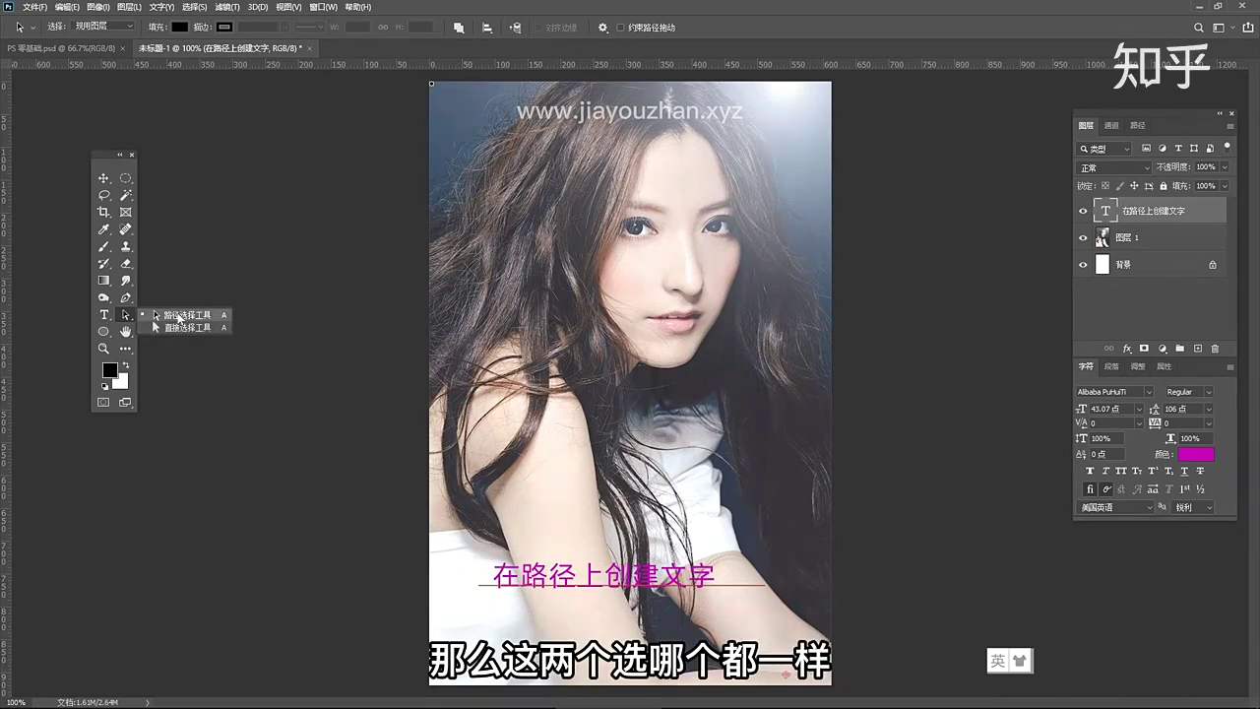
click(178, 316)
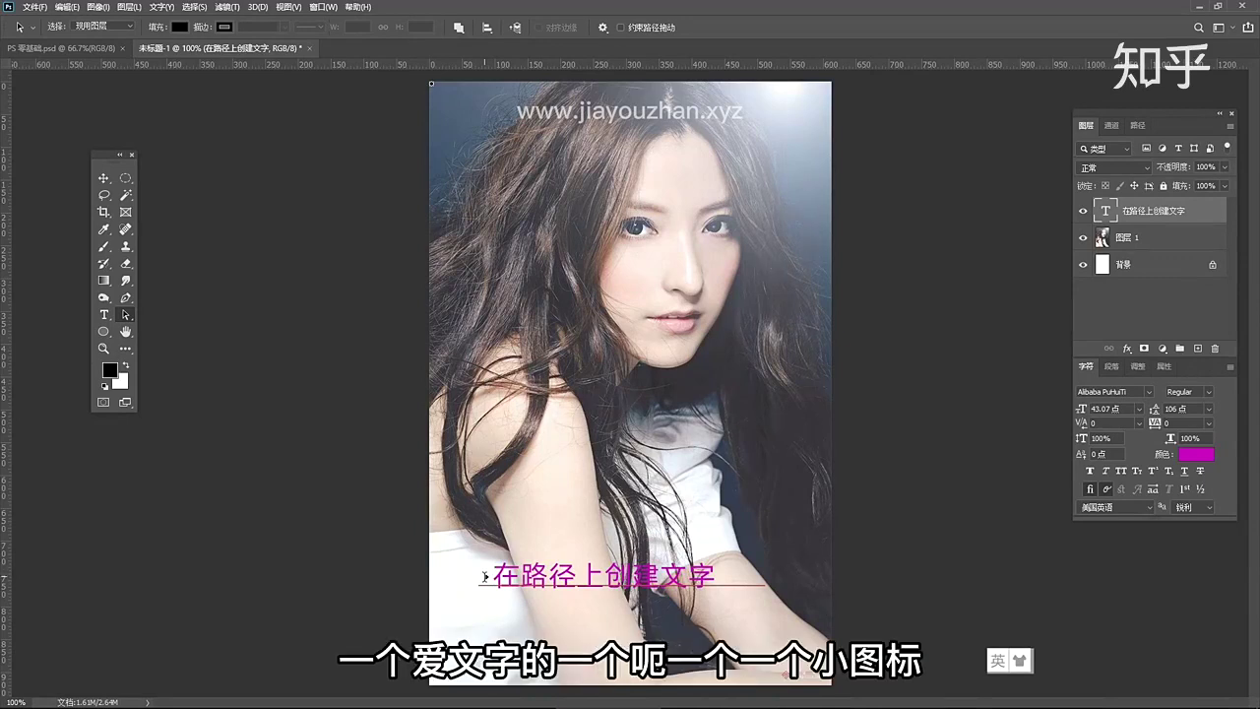
mouse_move(494, 580)
mouse_down()
mouse_move(530, 579)
mouse_move(519, 579)
mouse_up()
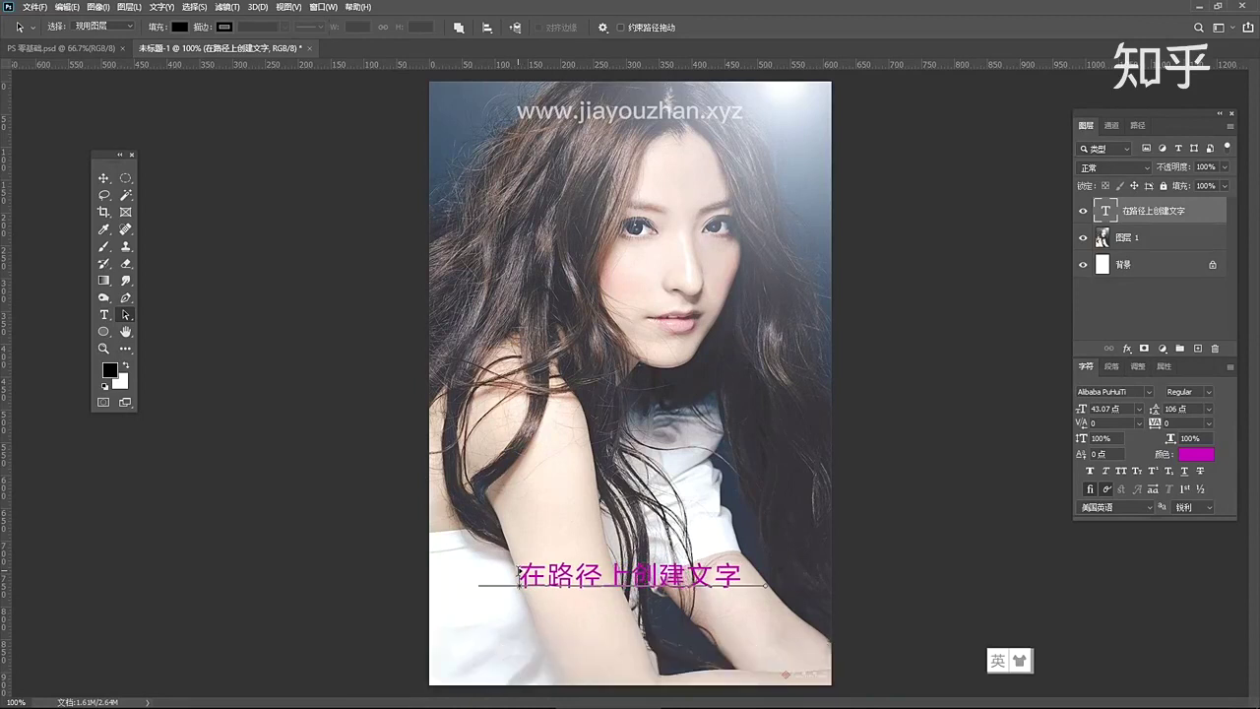
drag(519, 574, 651, 581)
drag(528, 581, 497, 579)
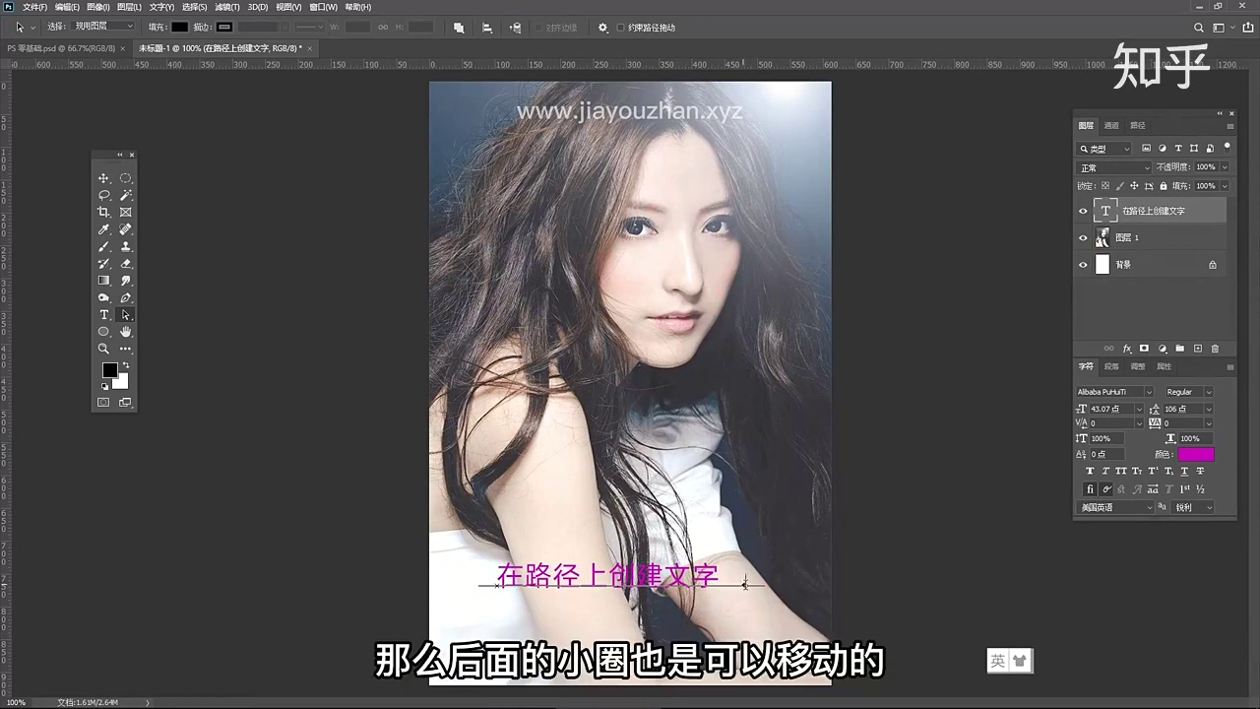
Move the text's end marker inward along the path, to just short of the line's right end
drag(737, 567, 739, 578)
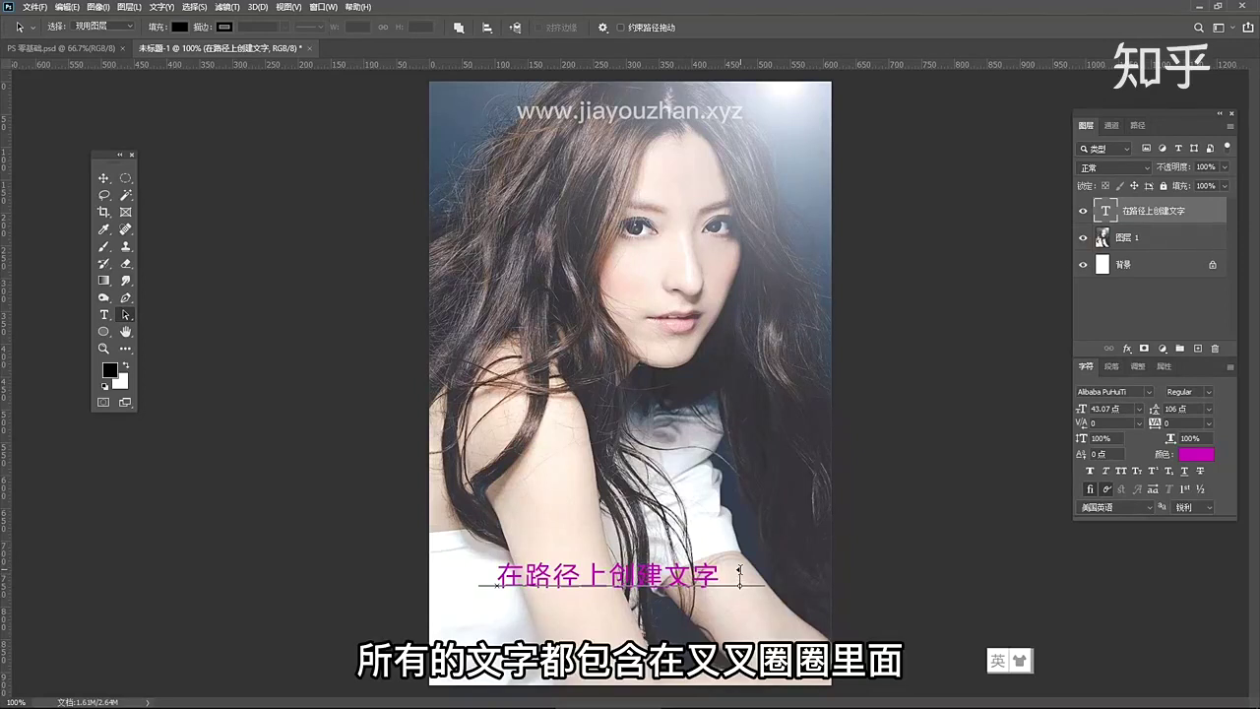
mouse_move(740, 571)
mouse_down()
mouse_move(707, 571)
mouse_move(743, 570)
mouse_up()
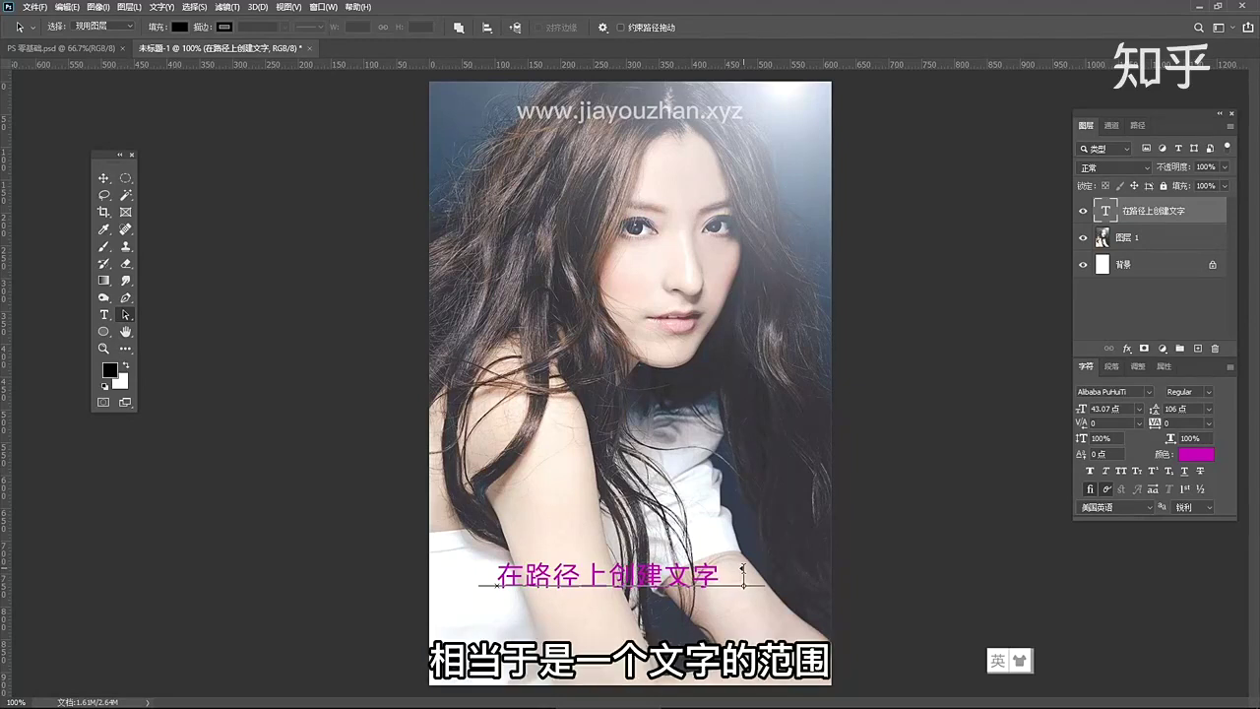
mouse_move(743, 574)
mouse_down()
mouse_move(599, 570)
mouse_move(748, 569)
mouse_up()
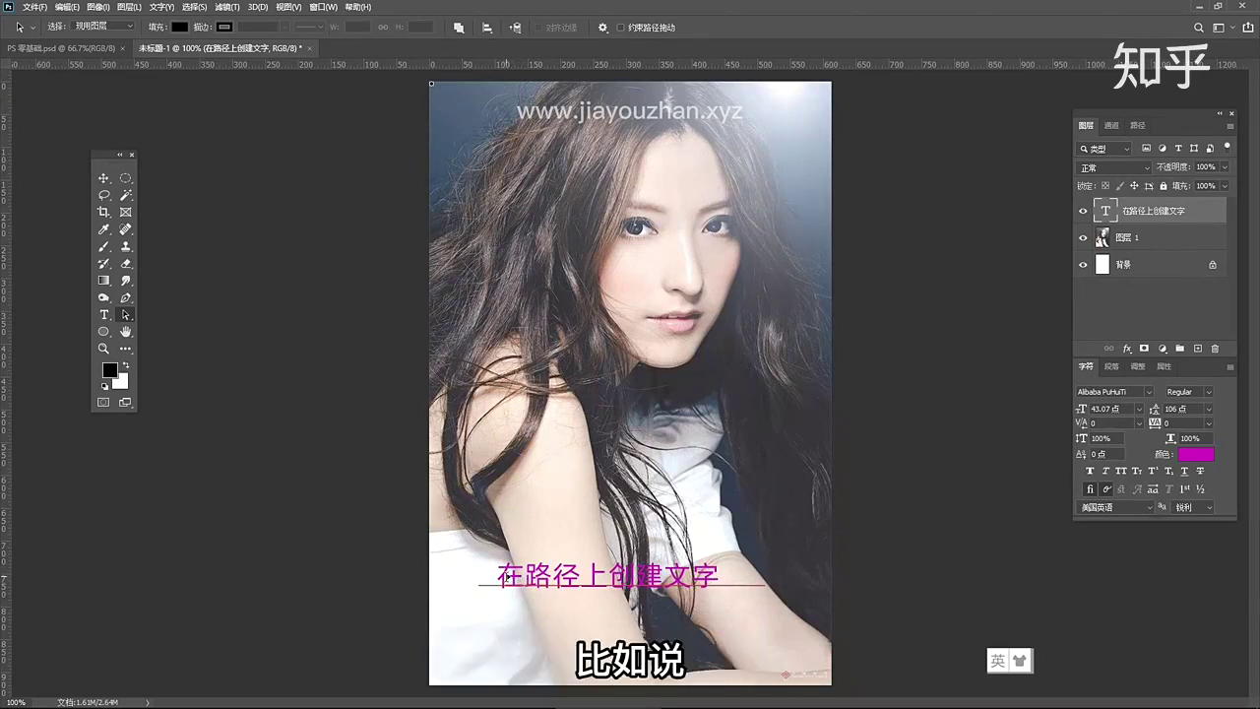
Flip the text to the underside of the path and spread its start and end markers toward the line's ends
click(495, 581)
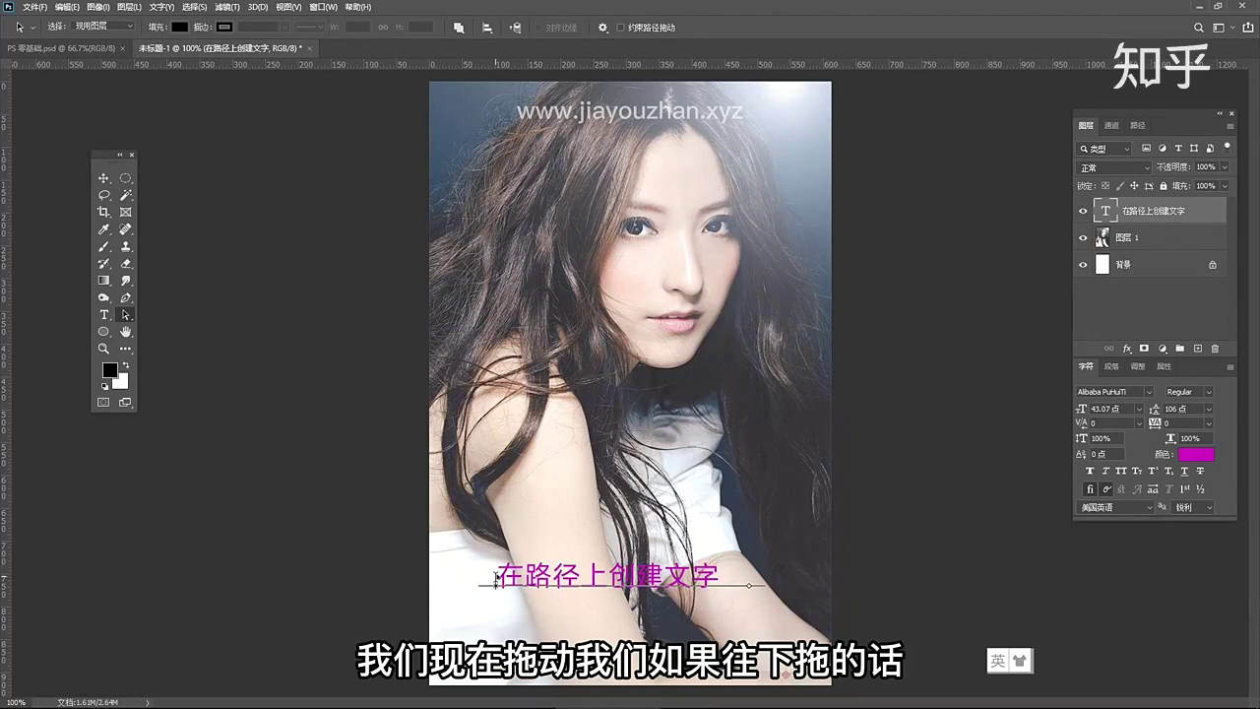
drag(495, 581, 499, 612)
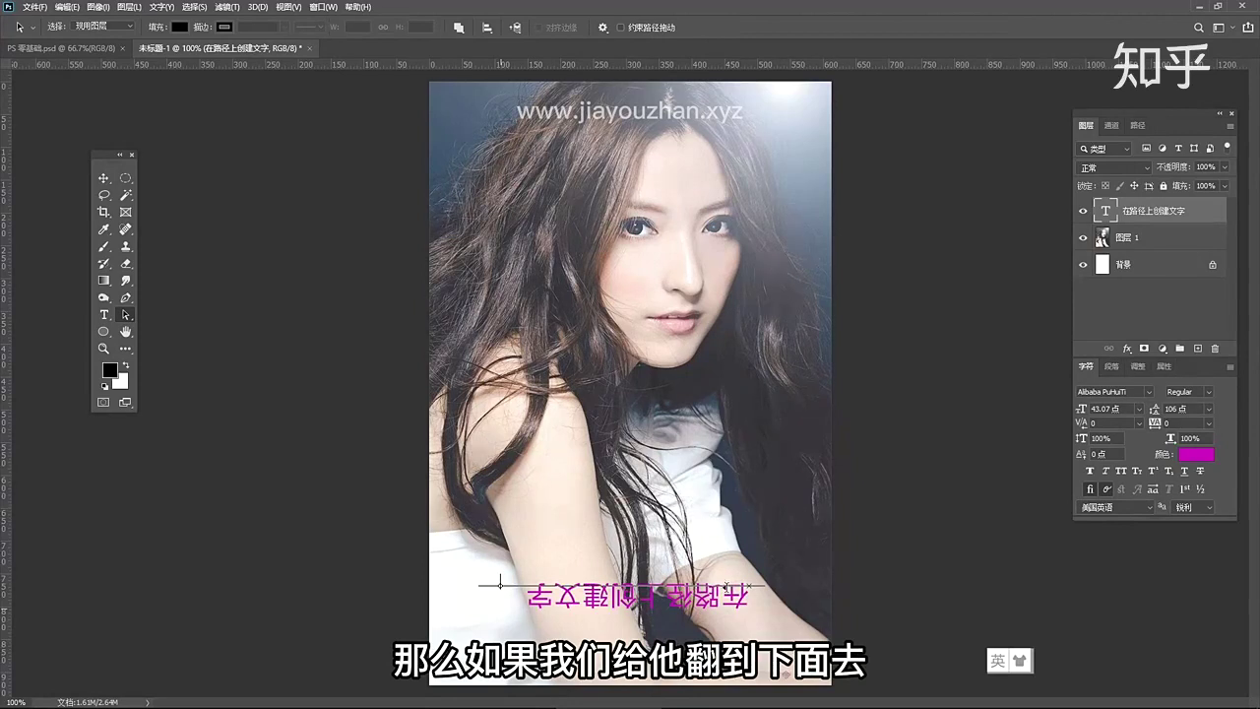
drag(745, 589, 756, 595)
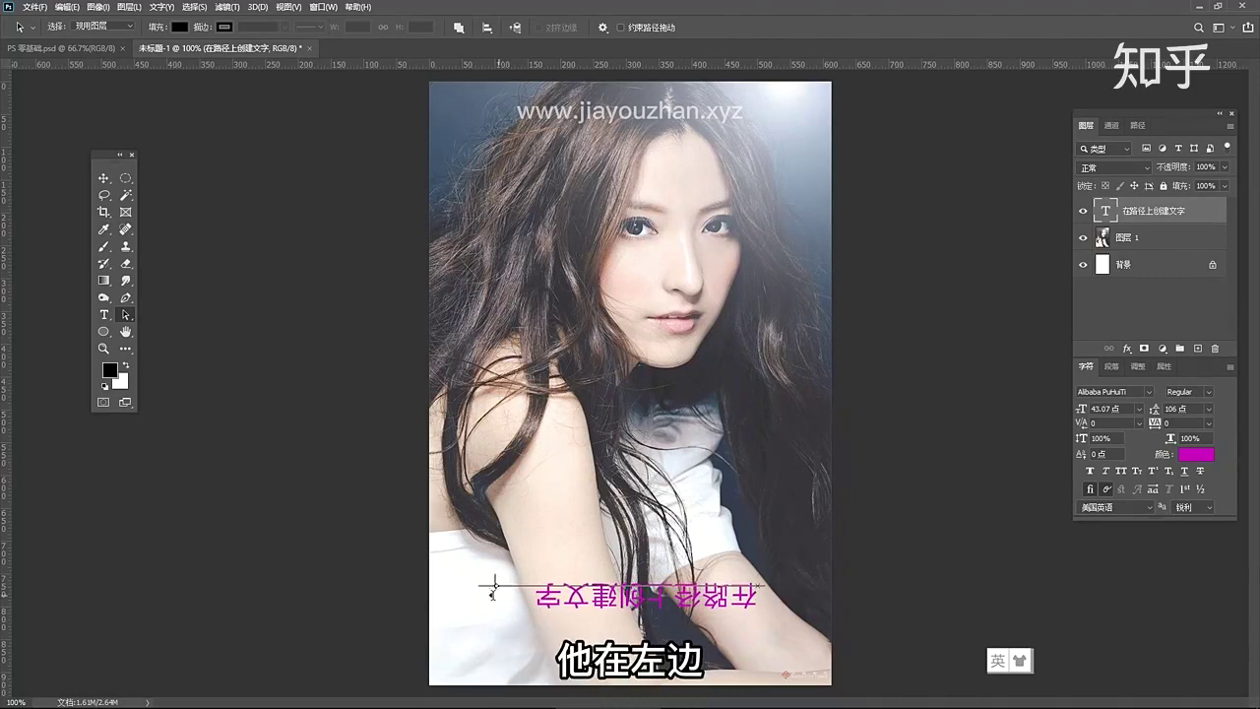
drag(526, 594, 497, 599)
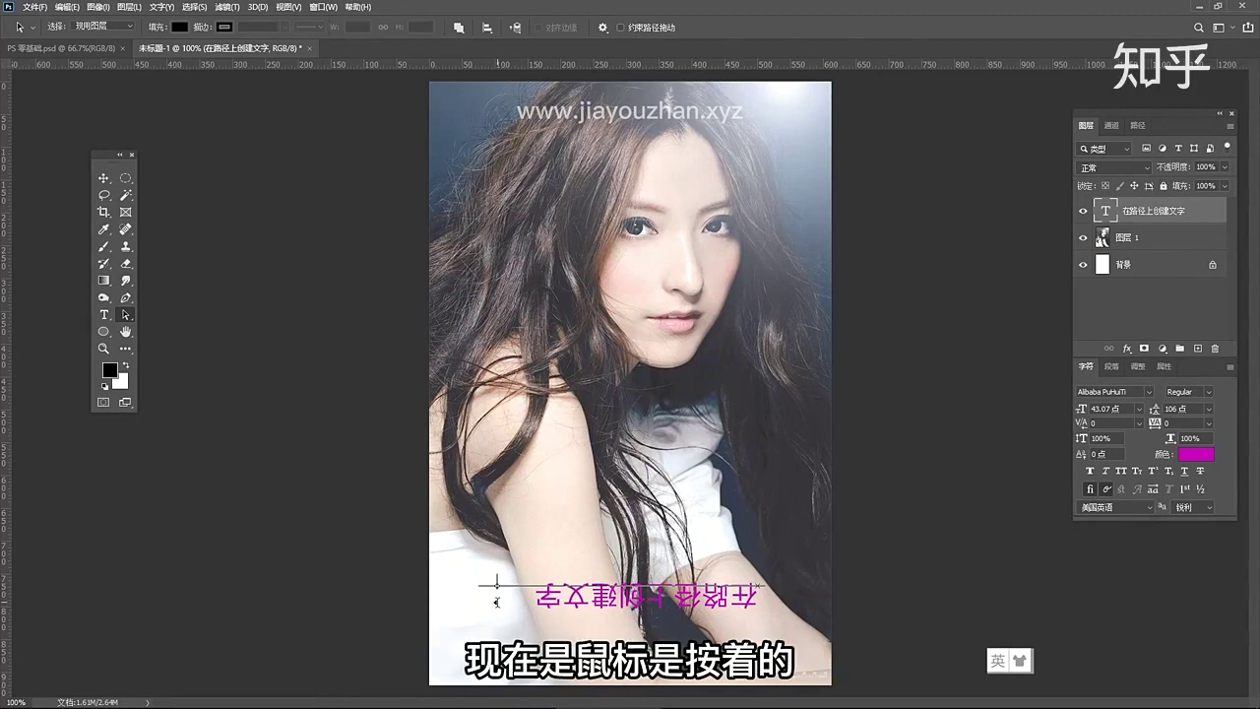
Flip the text back above the path and shift its start point slightly to the right
drag(497, 601, 493, 568)
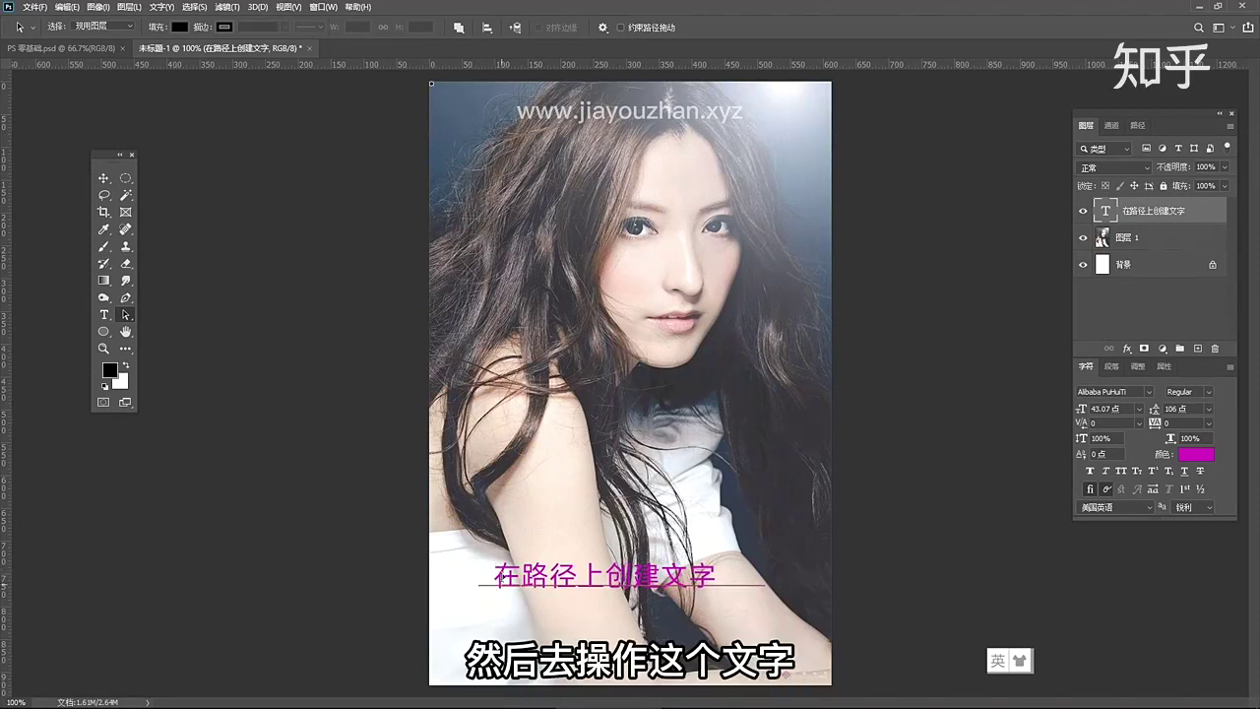
drag(496, 580, 497, 585)
click(479, 651)
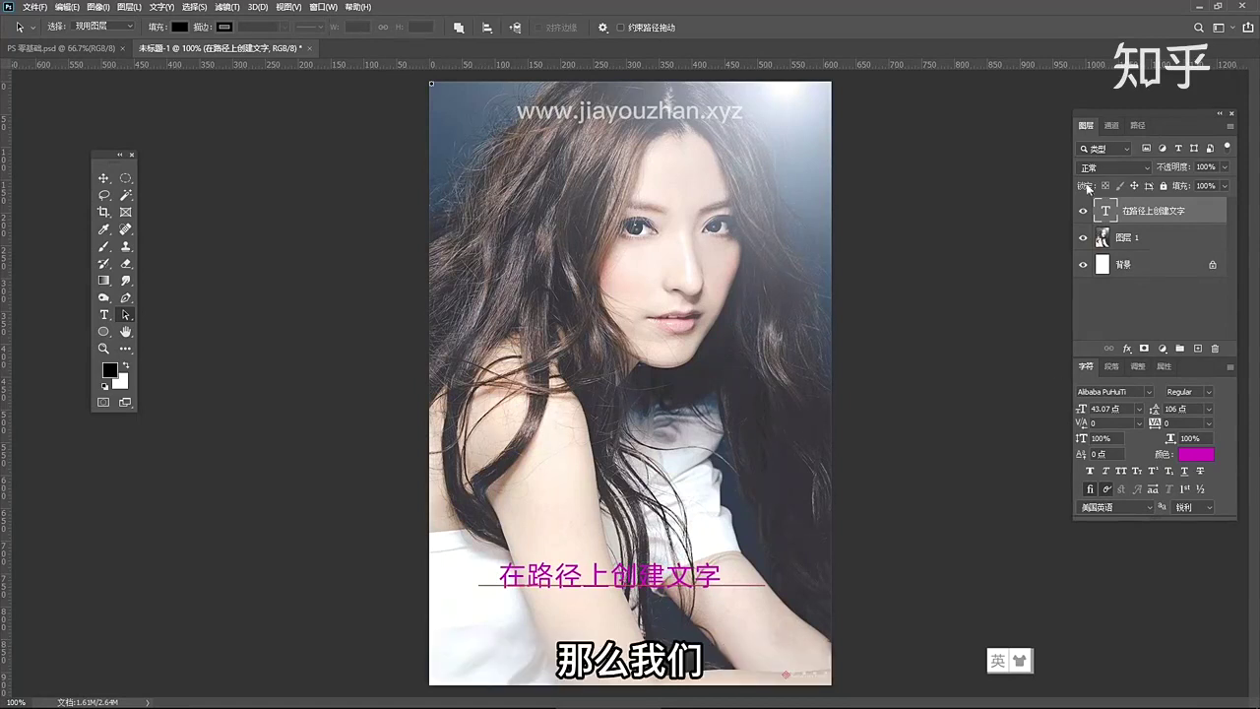
Hide the text layer and draw a circular Ellipse tool path about 282 px in diameter over the lower part of the photo
click(1083, 211)
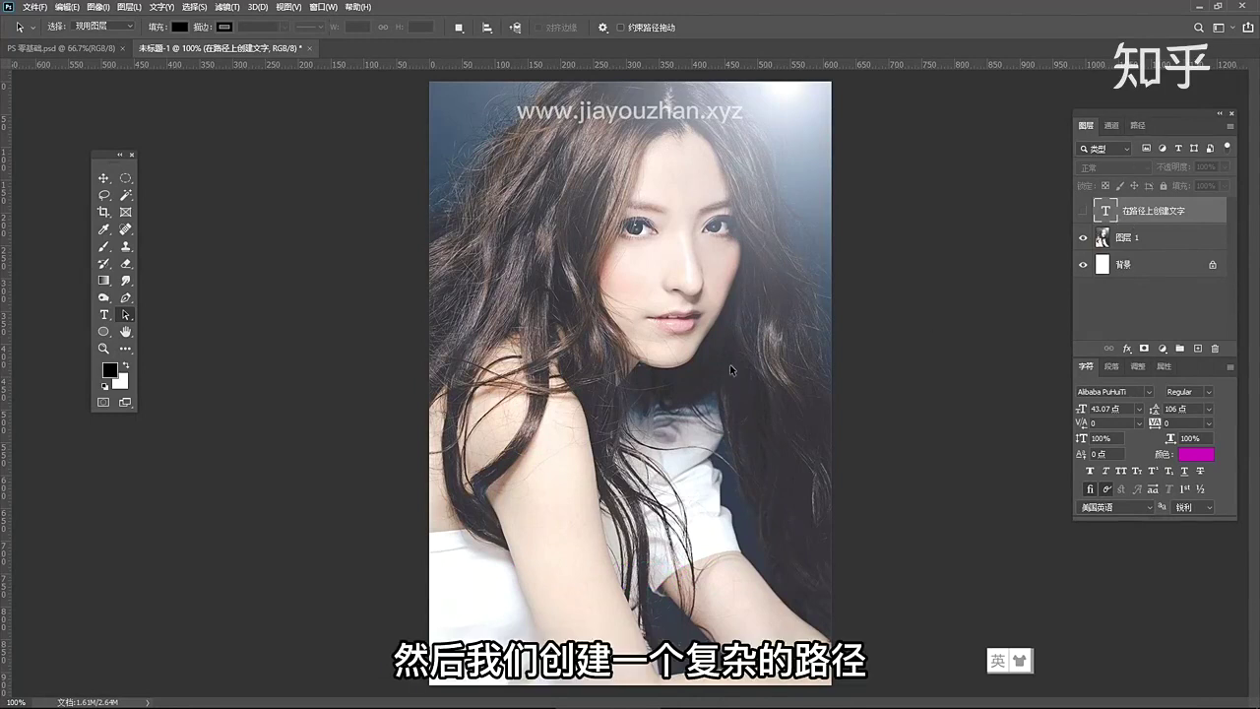
click(103, 332)
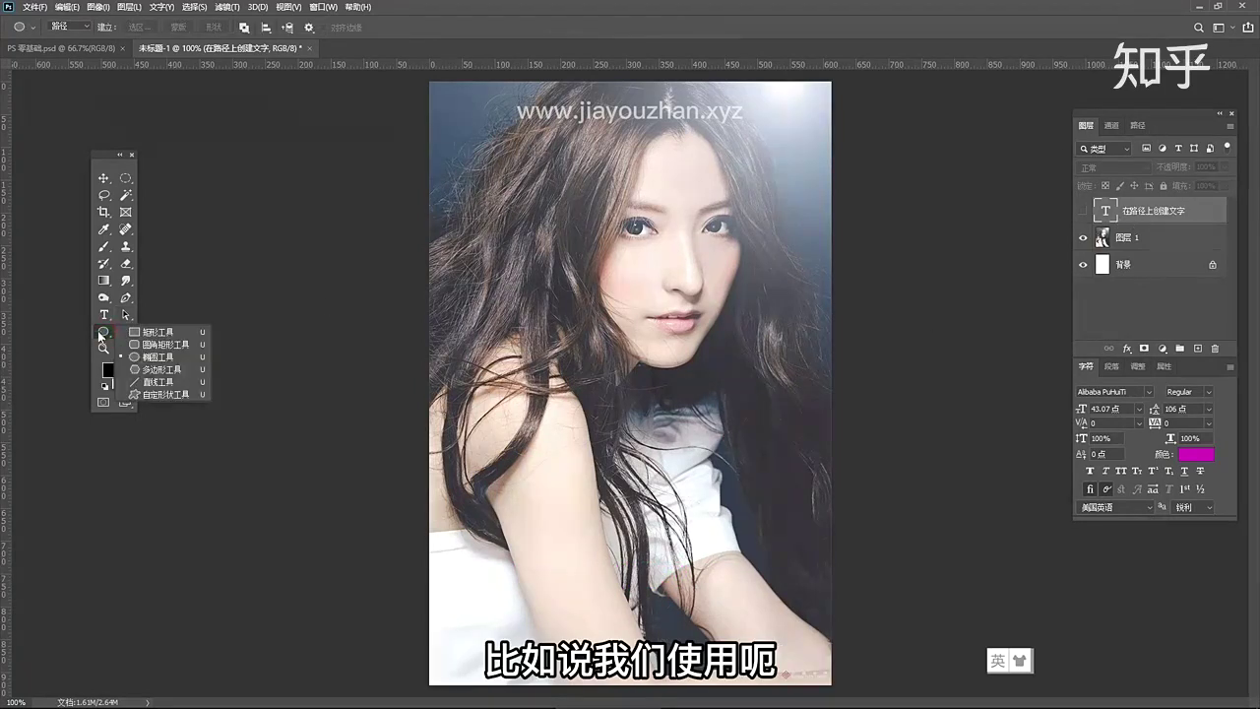
click(153, 358)
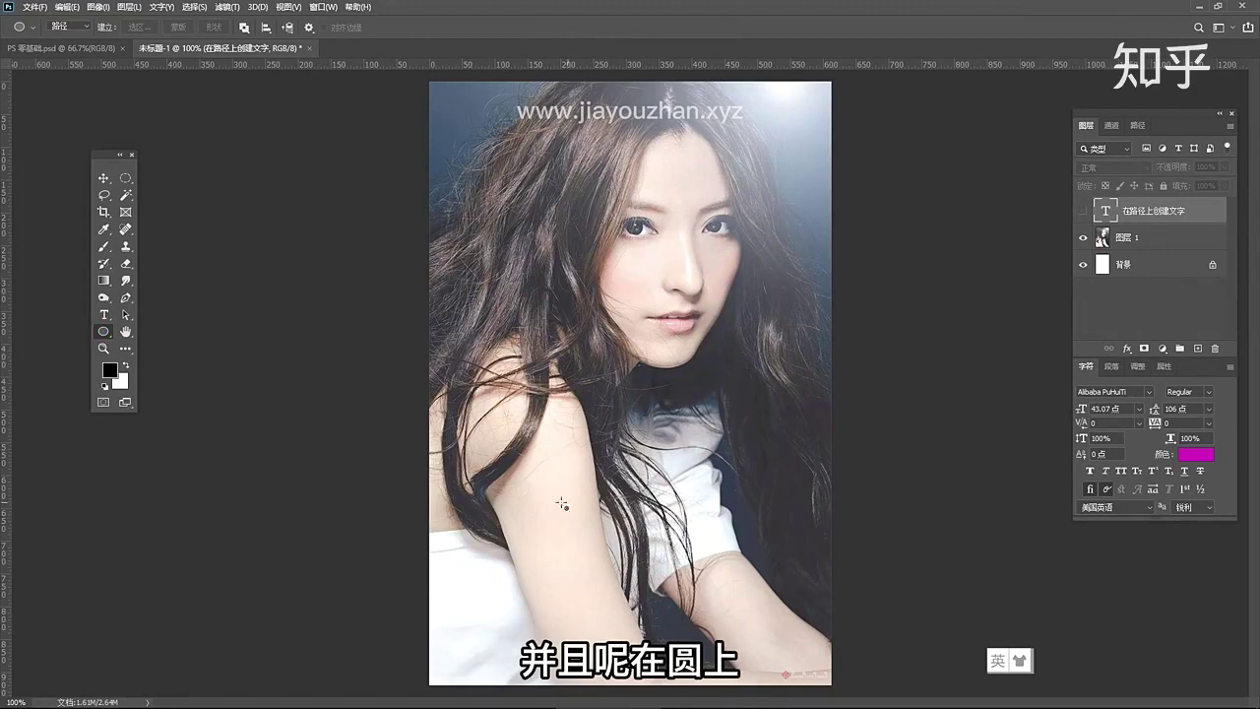
drag(544, 503, 781, 653)
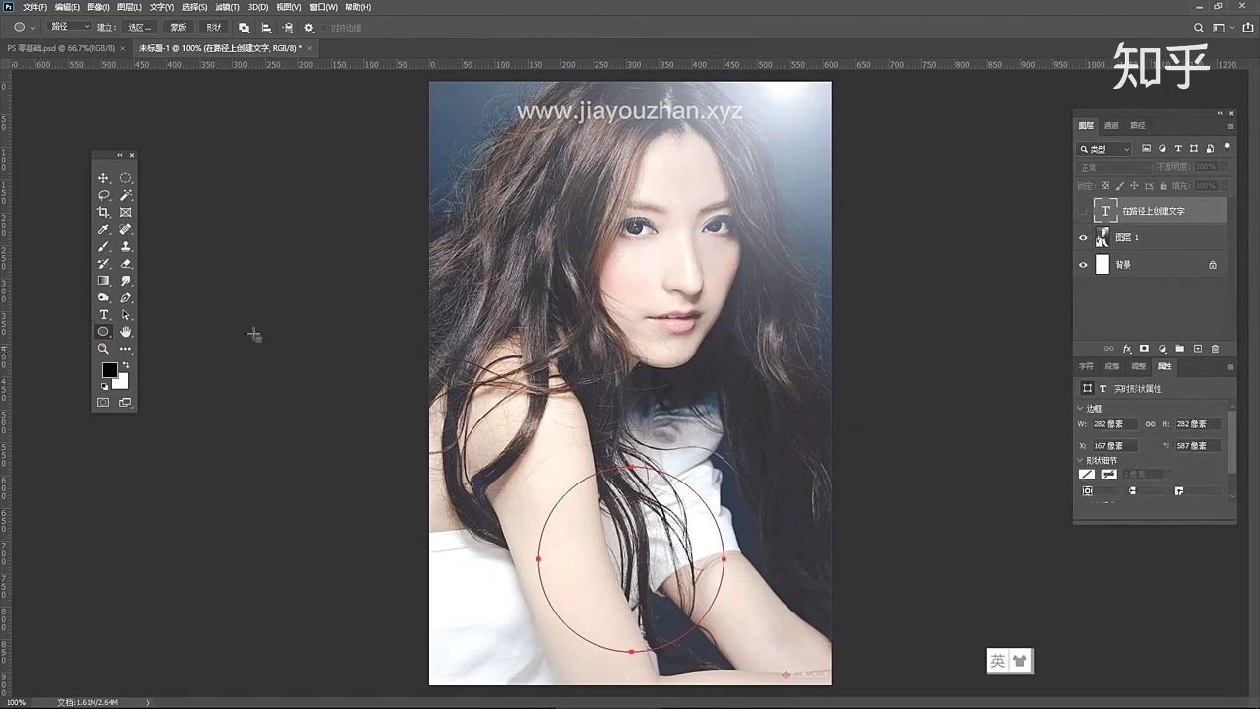
Add type along the circular path reading "在路径上输入文字，在路径上输入文字" and commit it
click(104, 315)
click(147, 315)
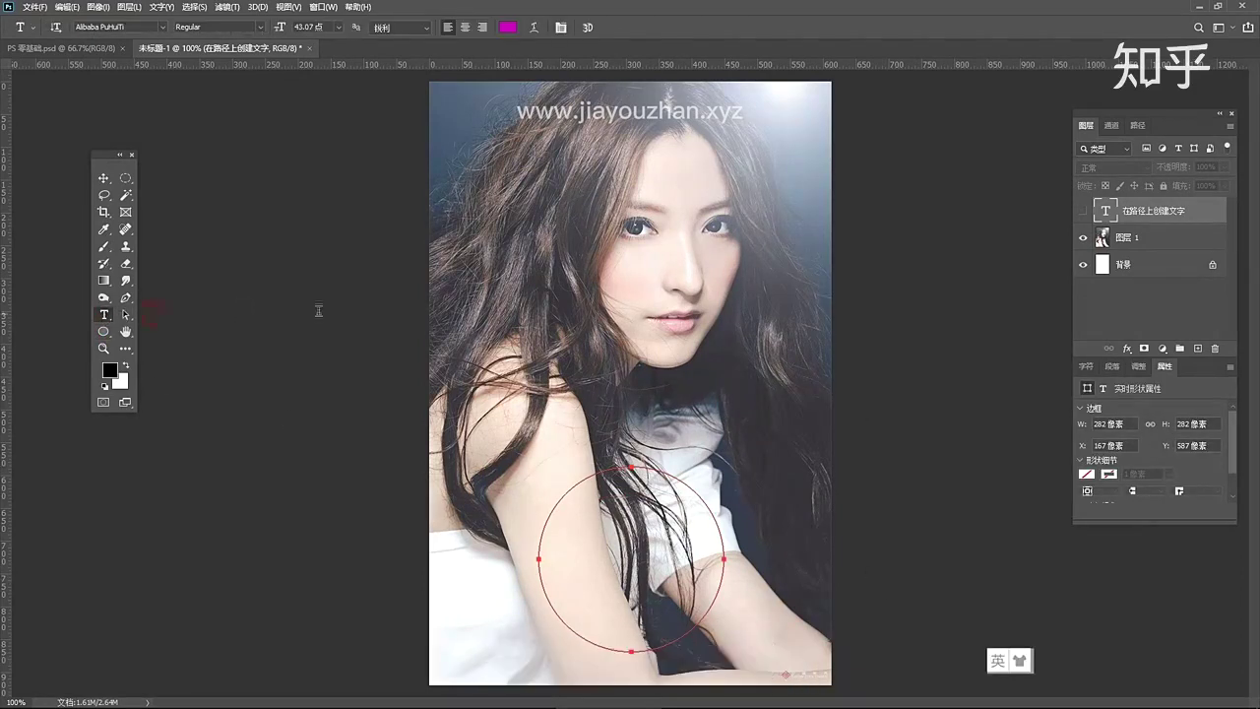
click(548, 513)
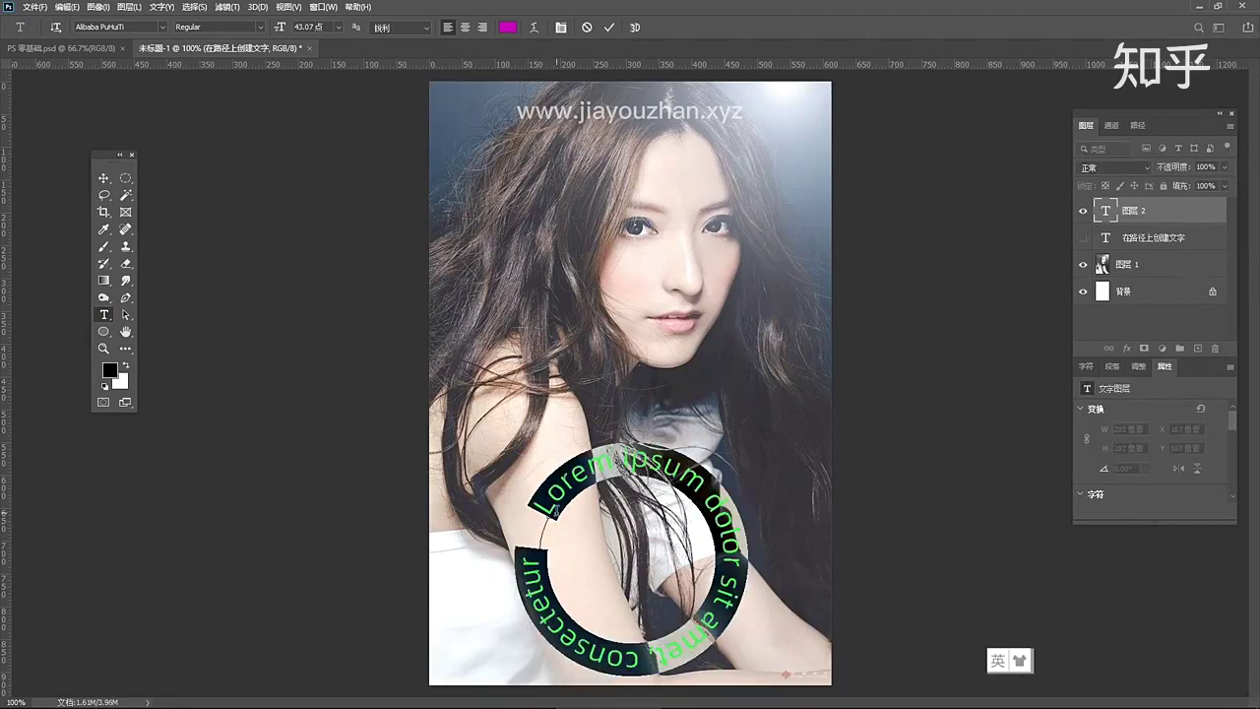
text(zai)
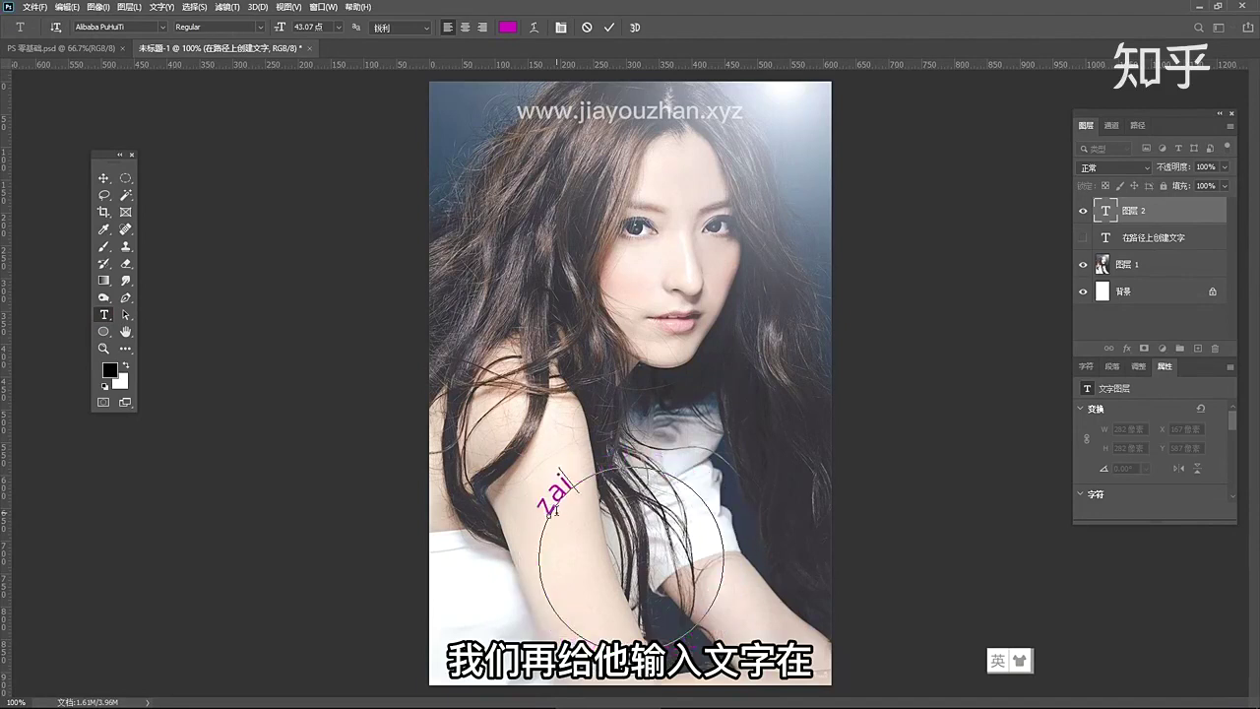
text(在)
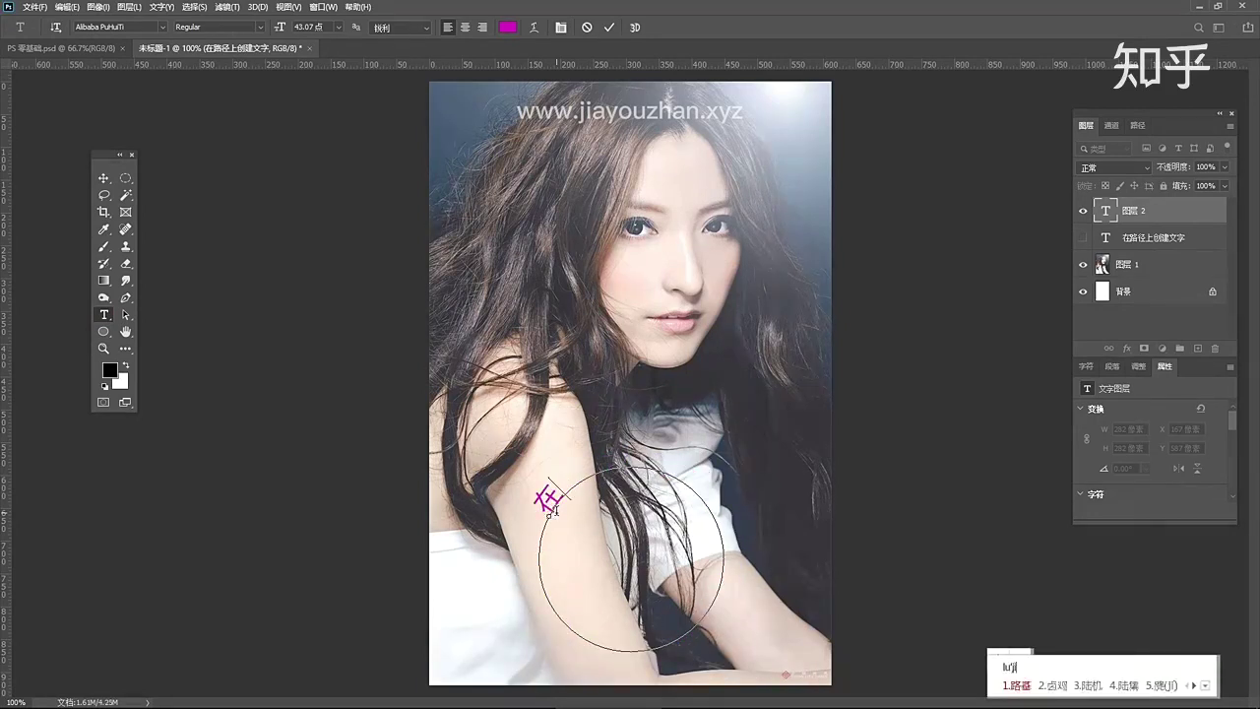
text(路径上输入文字)
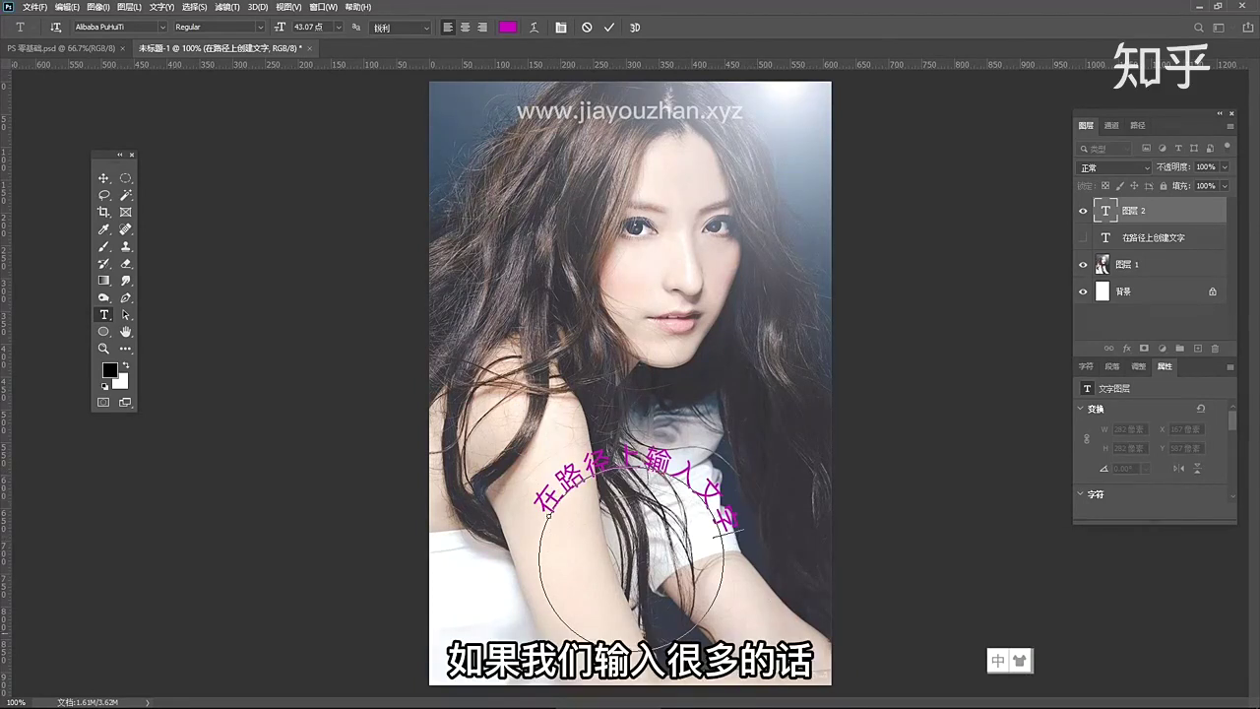
text(,zai luji)
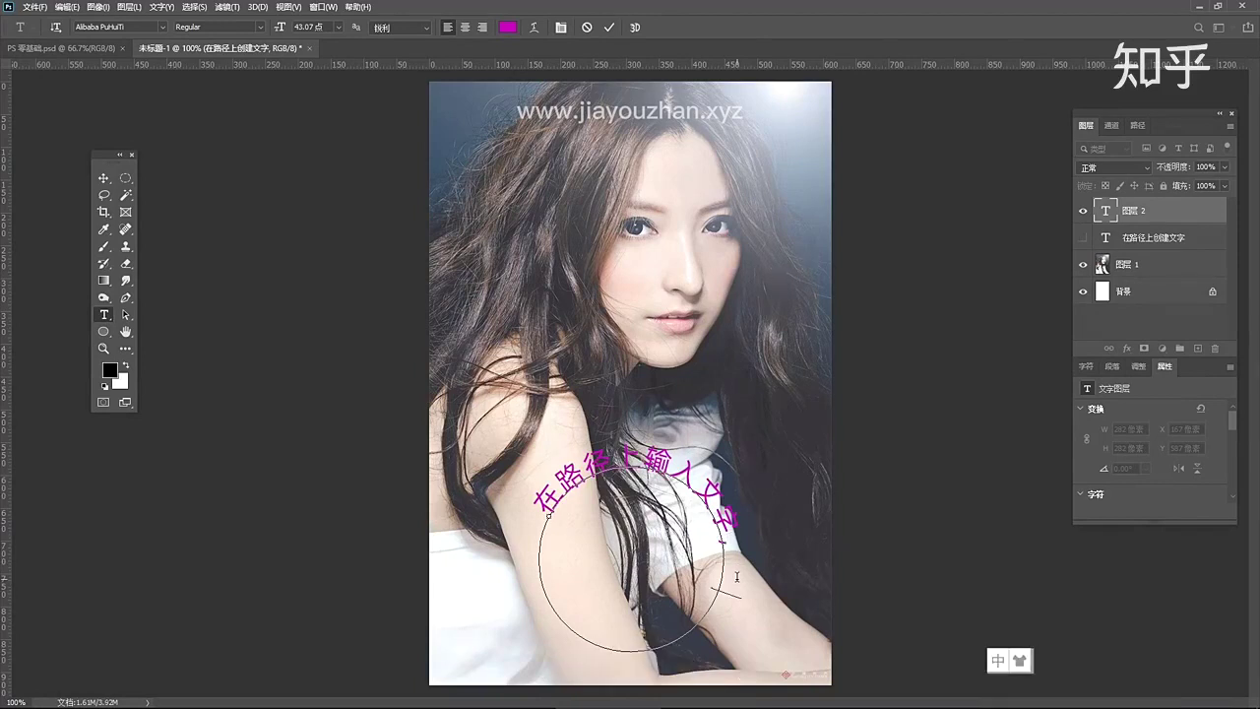
text(ng shang shuru wenzi)
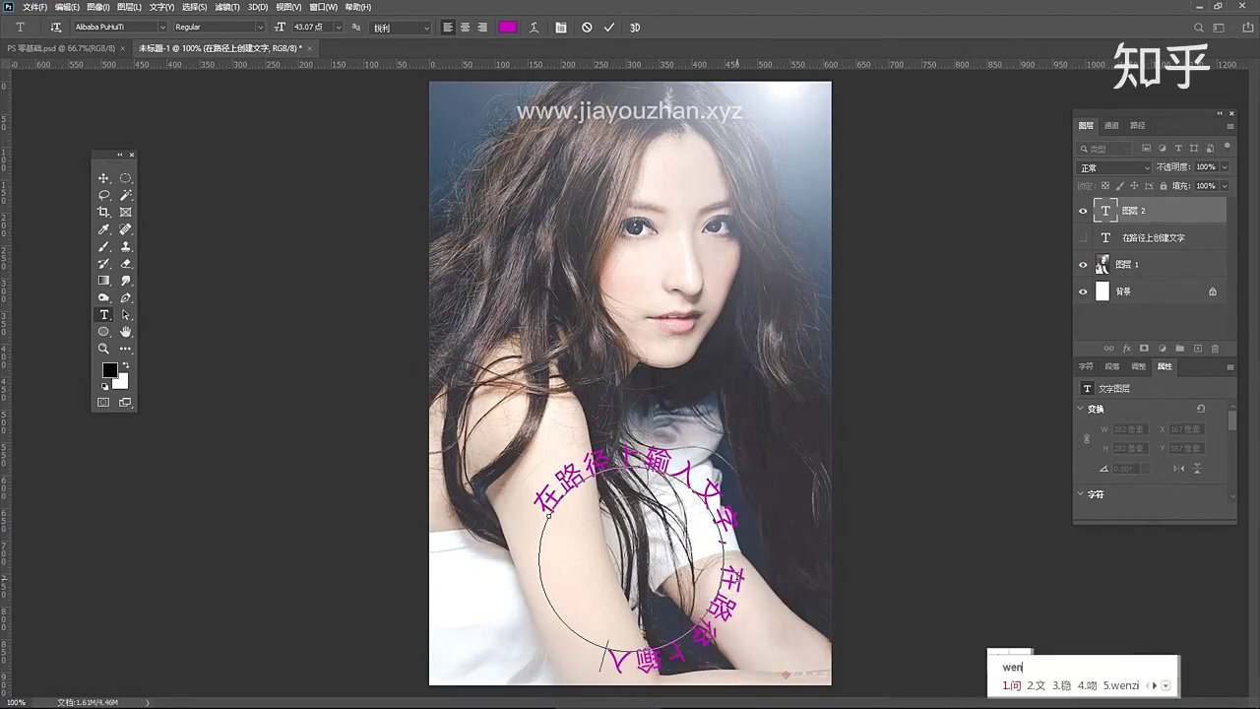
key(ctrl+Return)
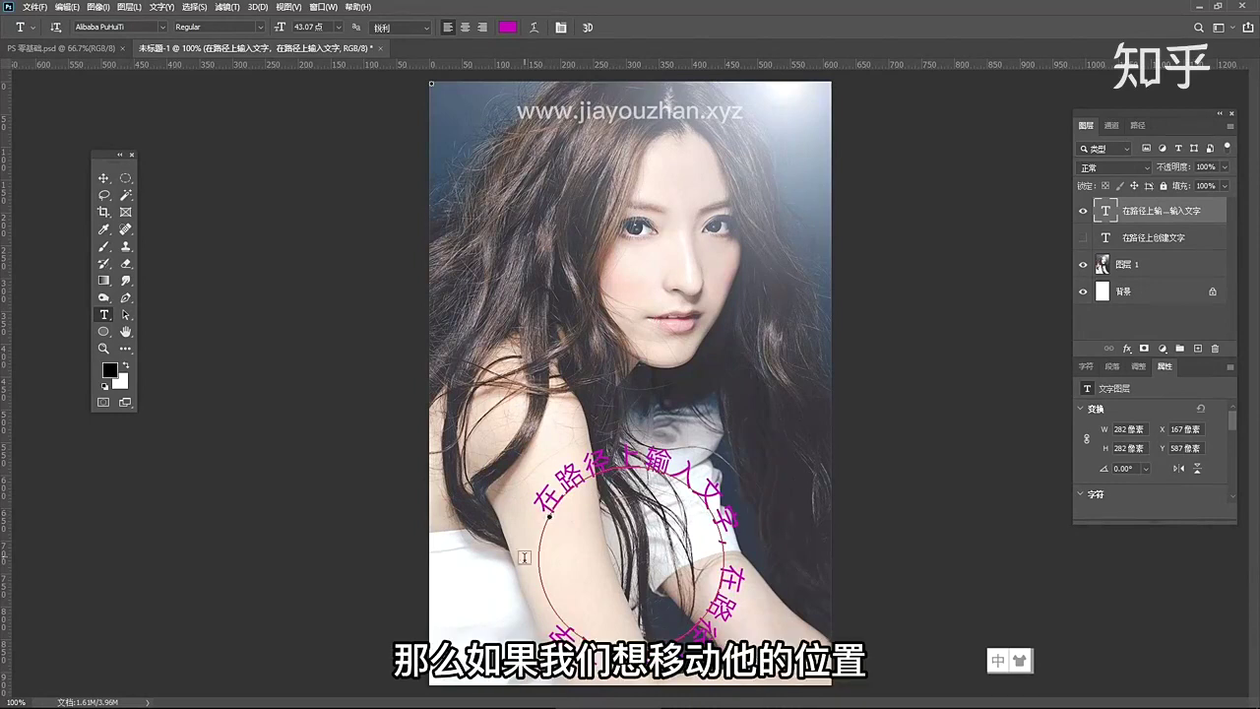
Slide the text's start marker back and forth around the circle with the Path Selection tool, settling it on the circle's left side
click(124, 316)
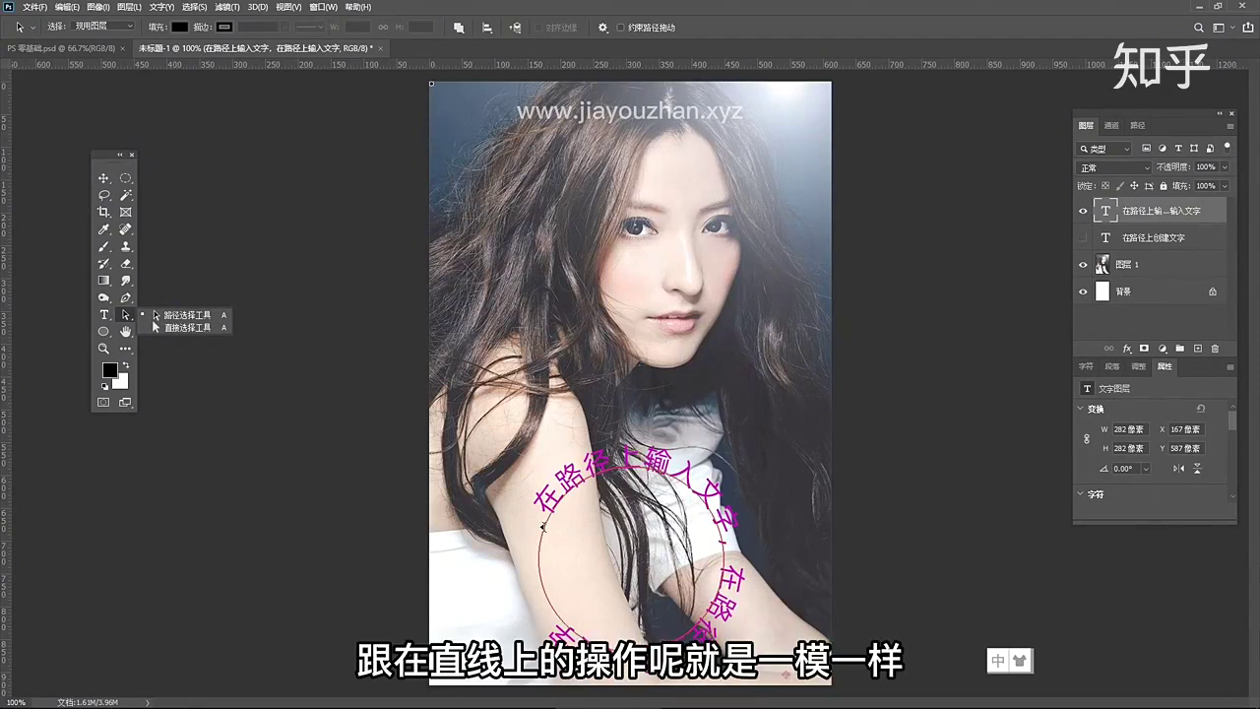
mouse_move(549, 512)
mouse_down()
mouse_move(538, 542)
mouse_move(590, 599)
mouse_move(551, 648)
mouse_move(568, 631)
mouse_move(573, 491)
mouse_move(540, 554)
mouse_move(547, 486)
mouse_move(556, 505)
mouse_up()
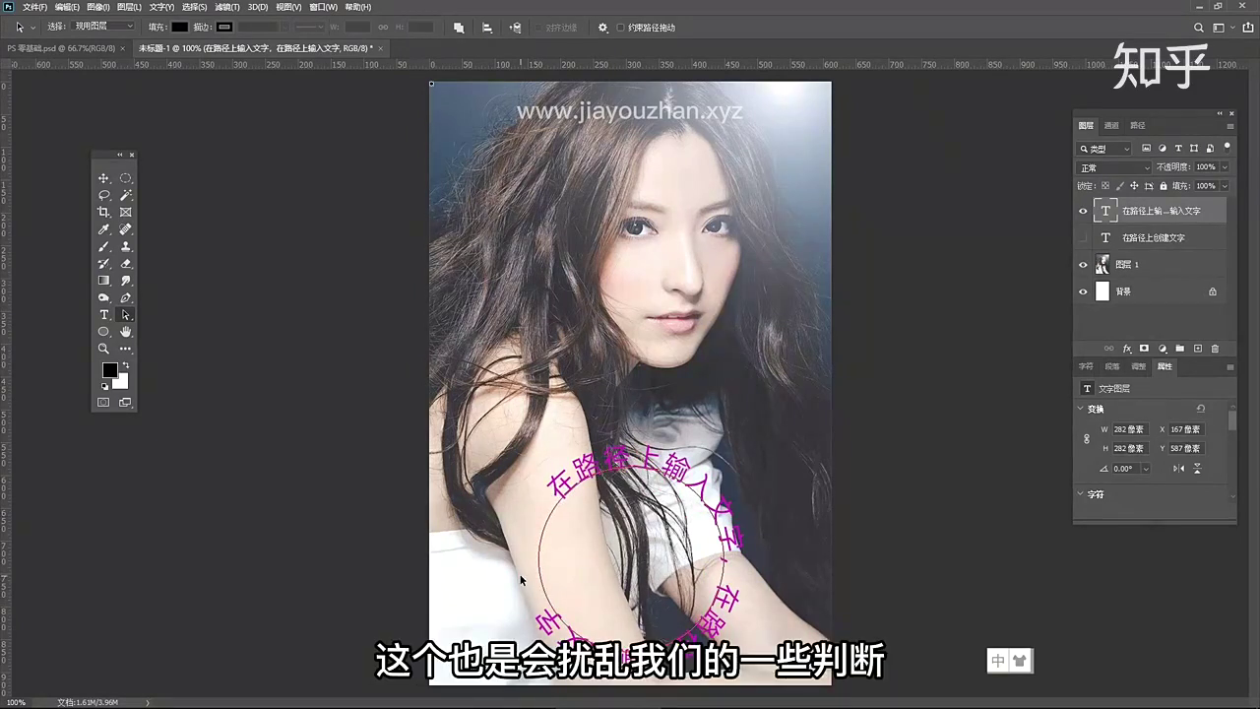
mouse_move(553, 504)
mouse_down()
mouse_move(538, 504)
mouse_move(554, 482)
mouse_up()
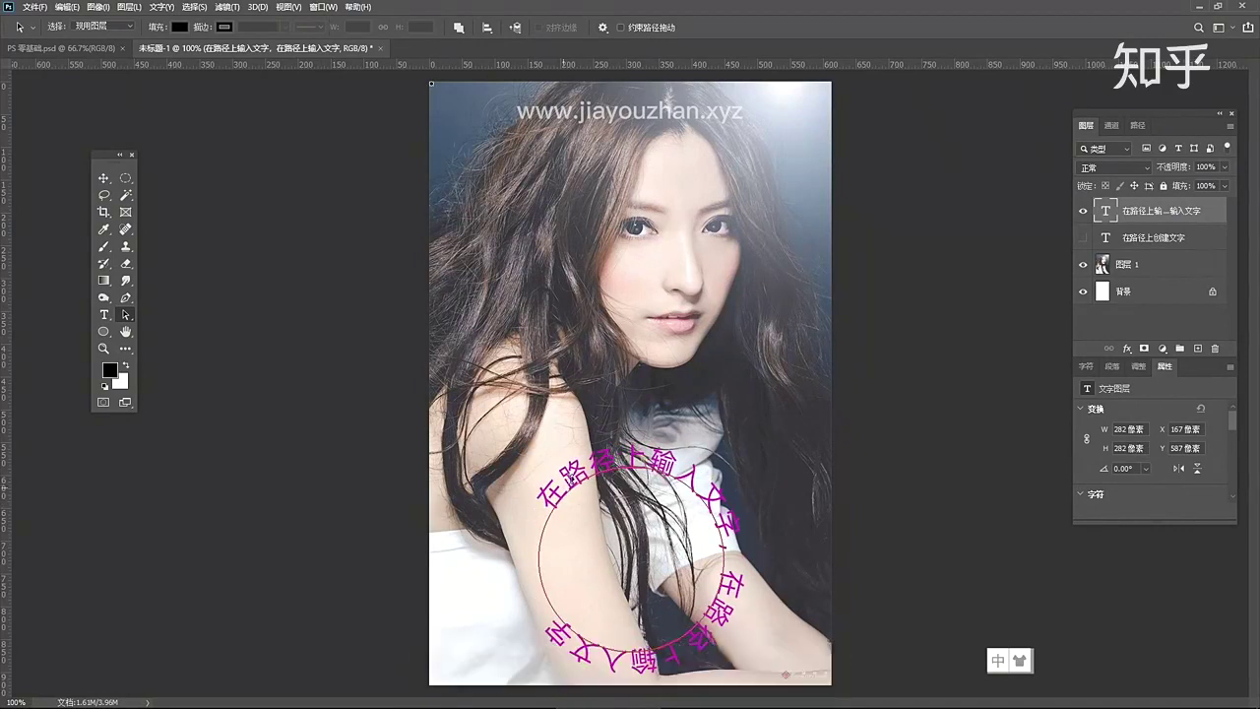
drag(530, 514, 553, 619)
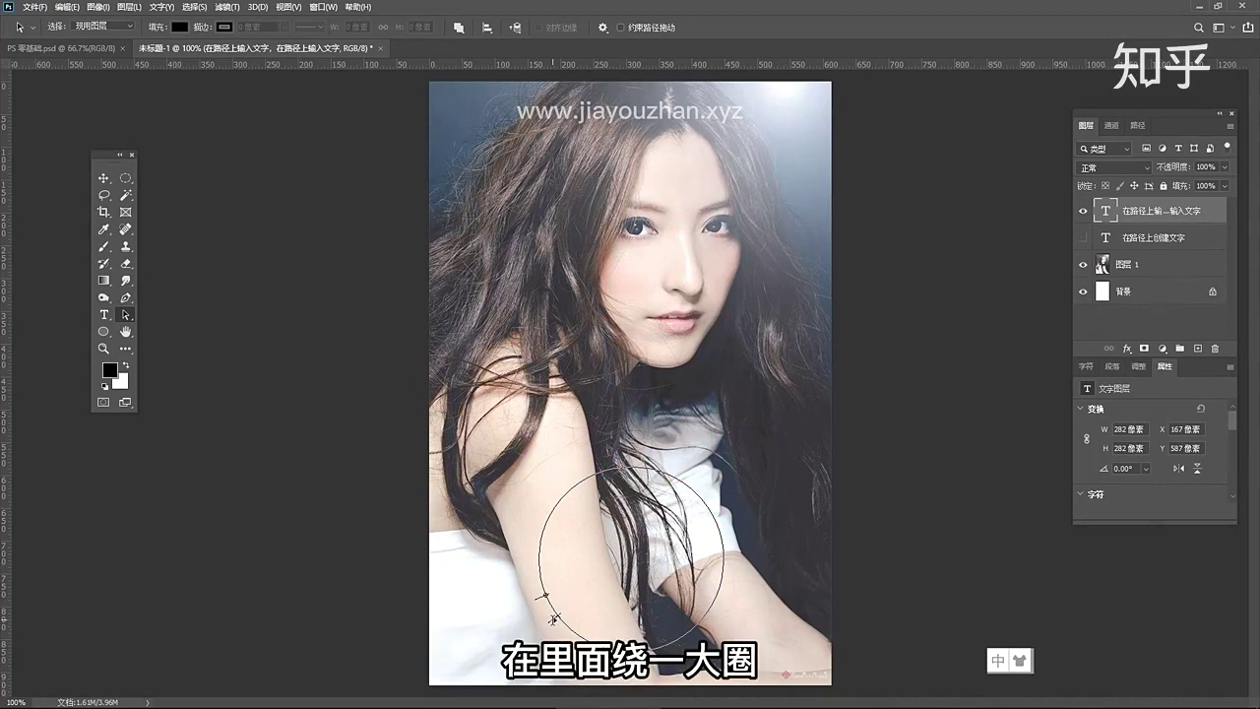
drag(550, 611, 527, 562)
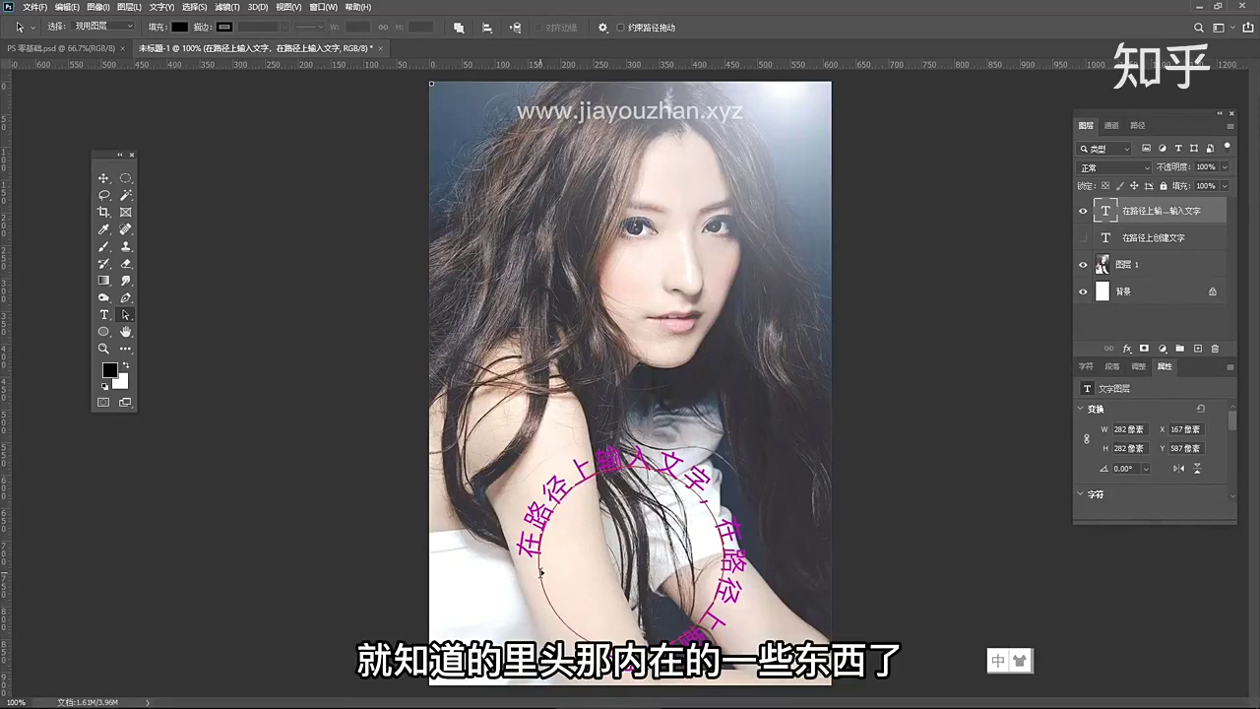
Set the circular text's font size to 31.07 points
click(1086, 366)
click(1105, 408)
key(Return)
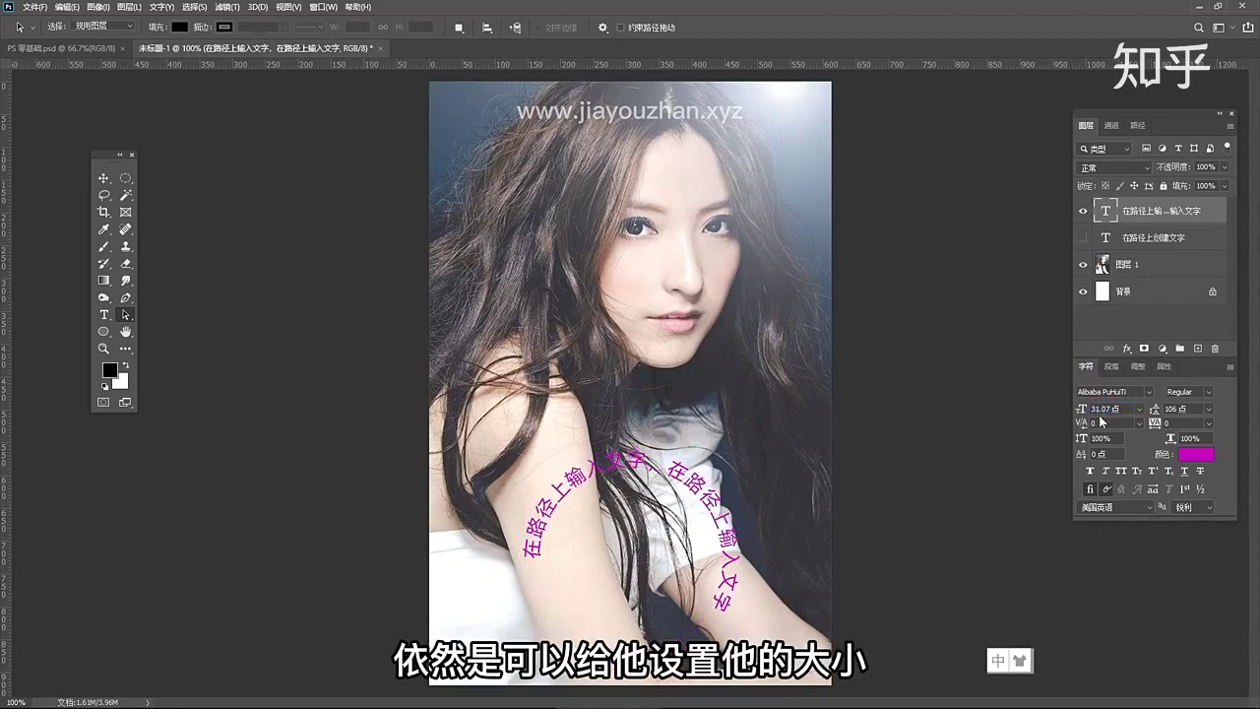
Shift the text's start marker slightly up the circle's left side and move its end marker along the bottom of the circle
double_click(1106, 211)
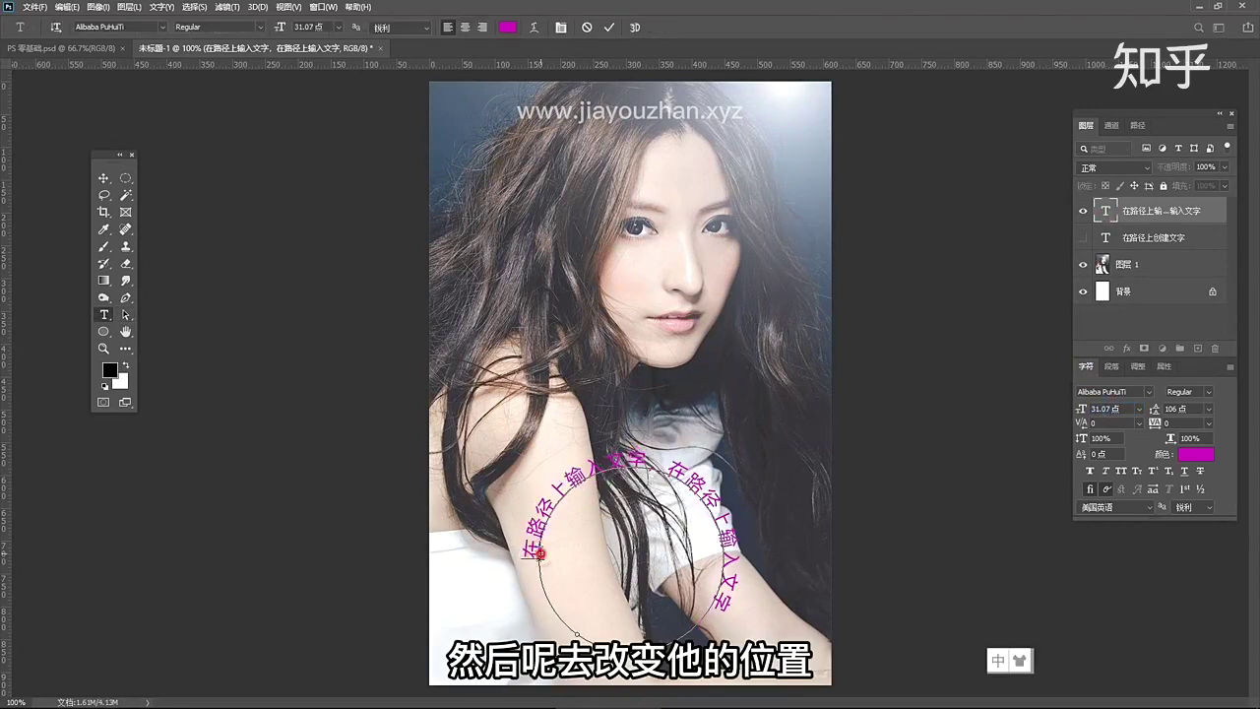
click(125, 315)
click(537, 558)
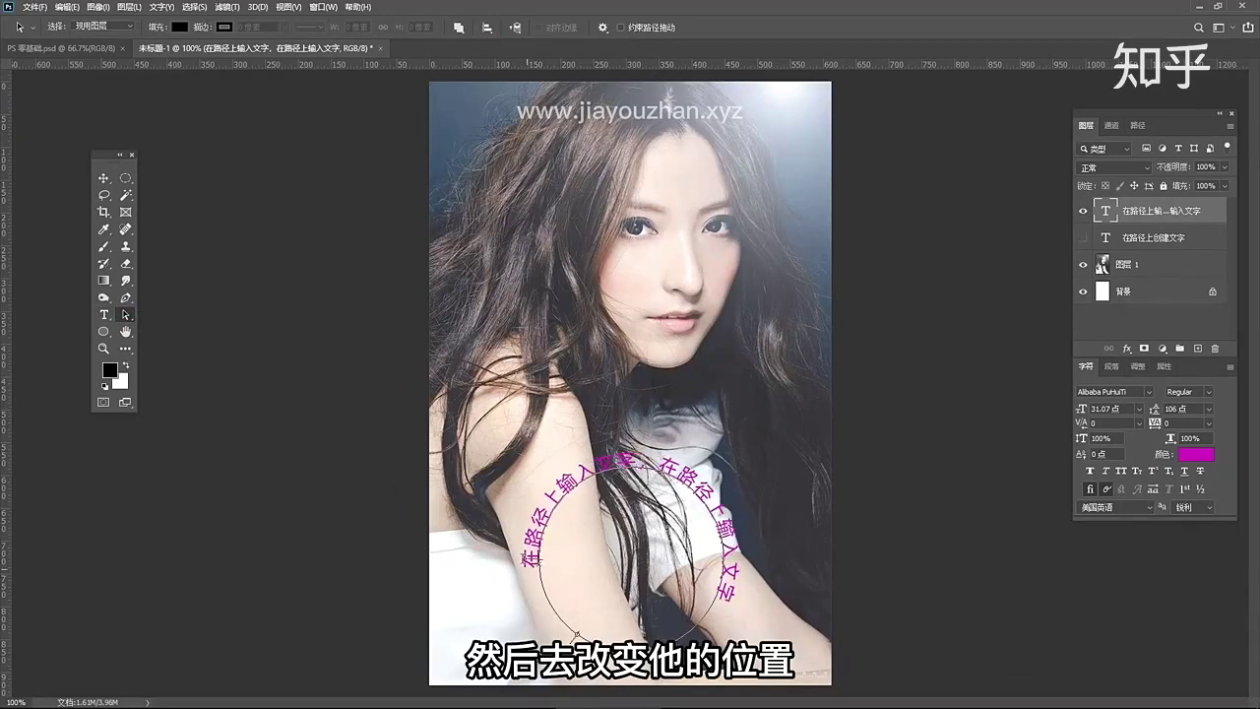
drag(550, 593, 513, 542)
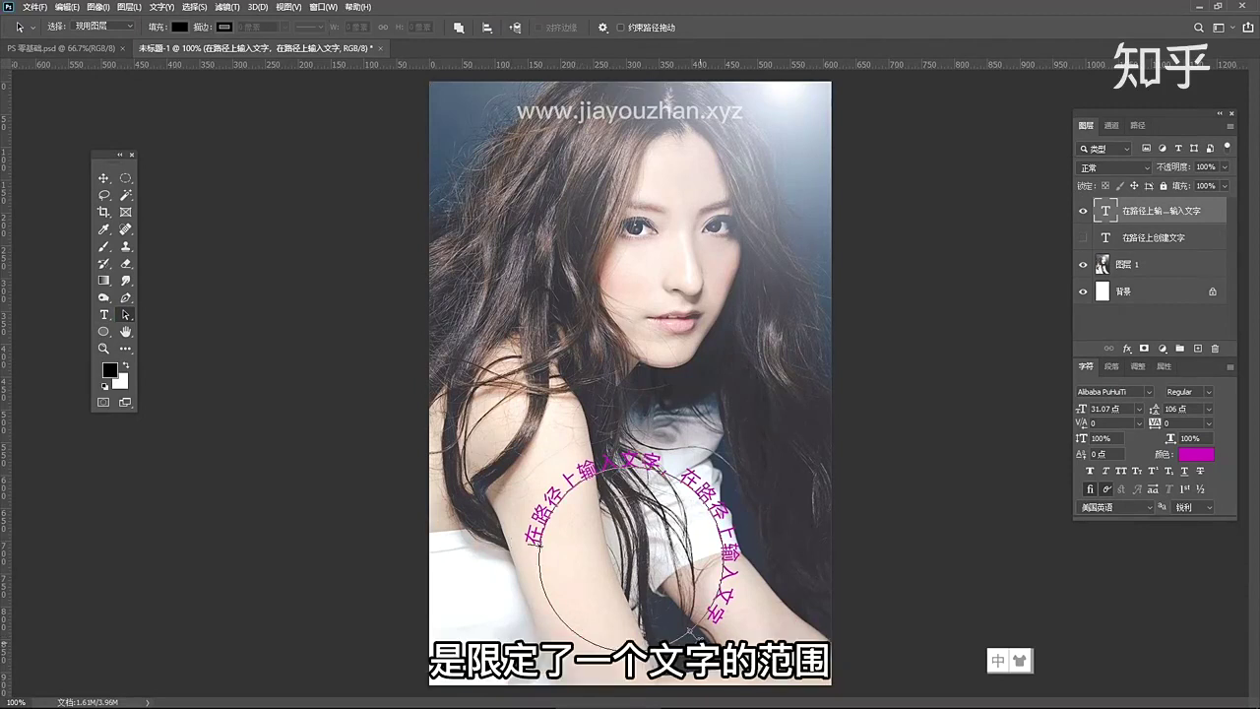
drag(730, 605, 618, 647)
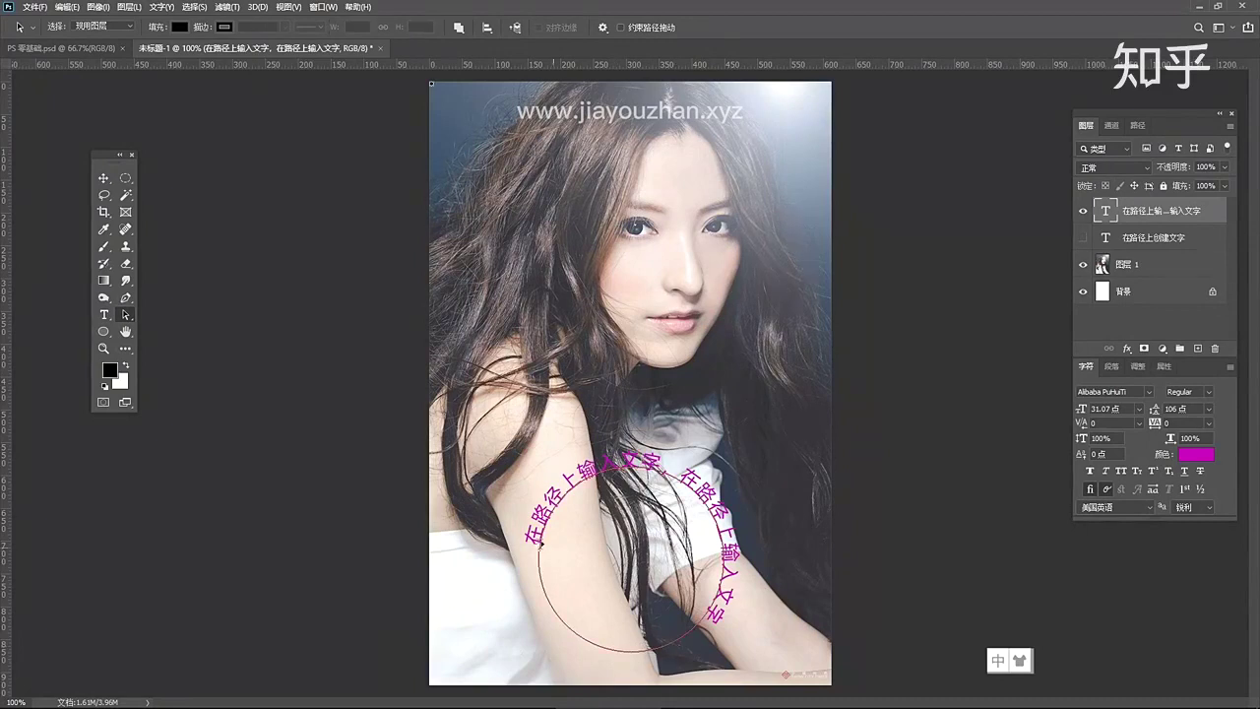
Flip the text to the inside of the circle and back outside, with its start point at the circle's left side
drag(539, 543, 583, 579)
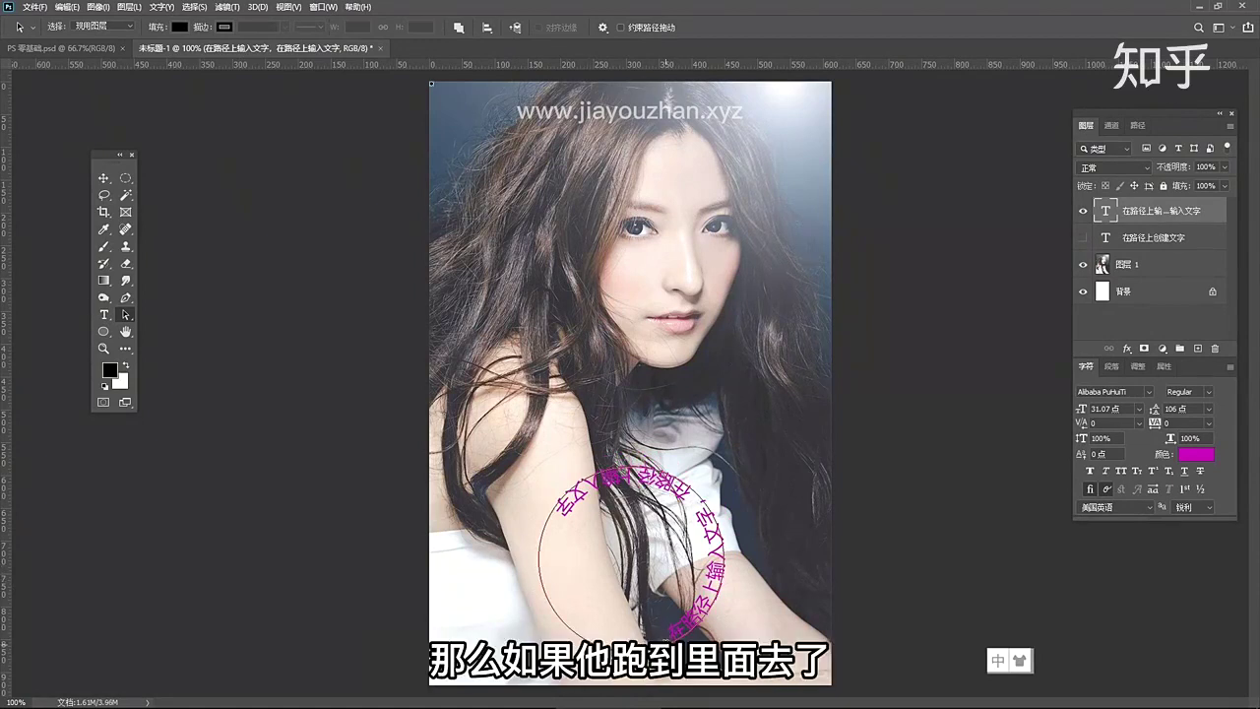
drag(541, 590, 528, 568)
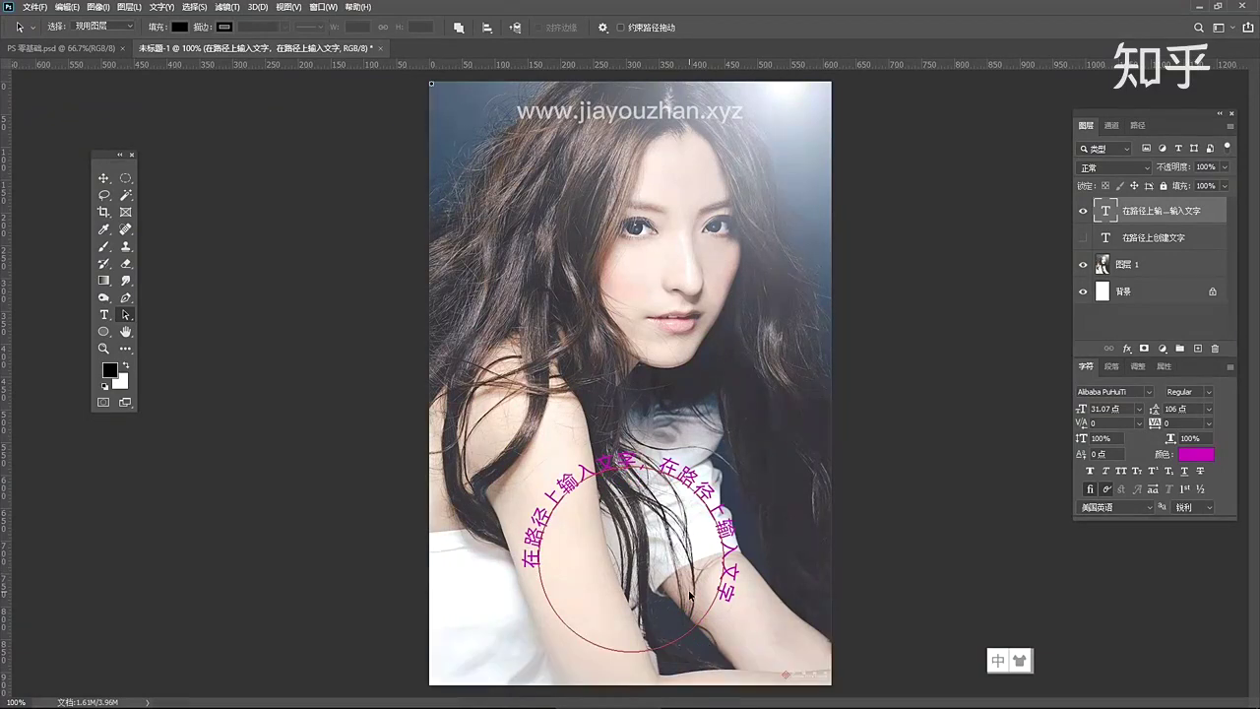
Reposition the circular text with the Move tool and with its path using the Path Selection tool, leaving it centred over the lower photo
click(103, 180)
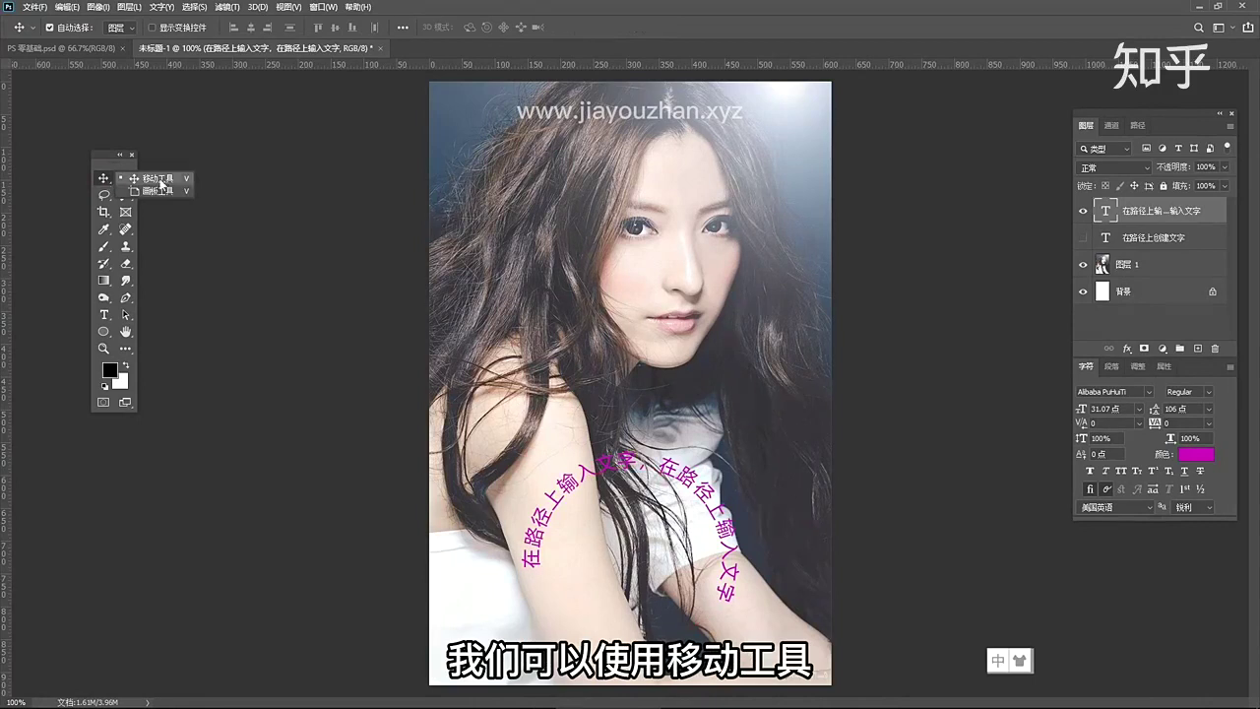
mouse_move(588, 469)
mouse_down()
mouse_move(585, 422)
mouse_move(593, 480)
mouse_up()
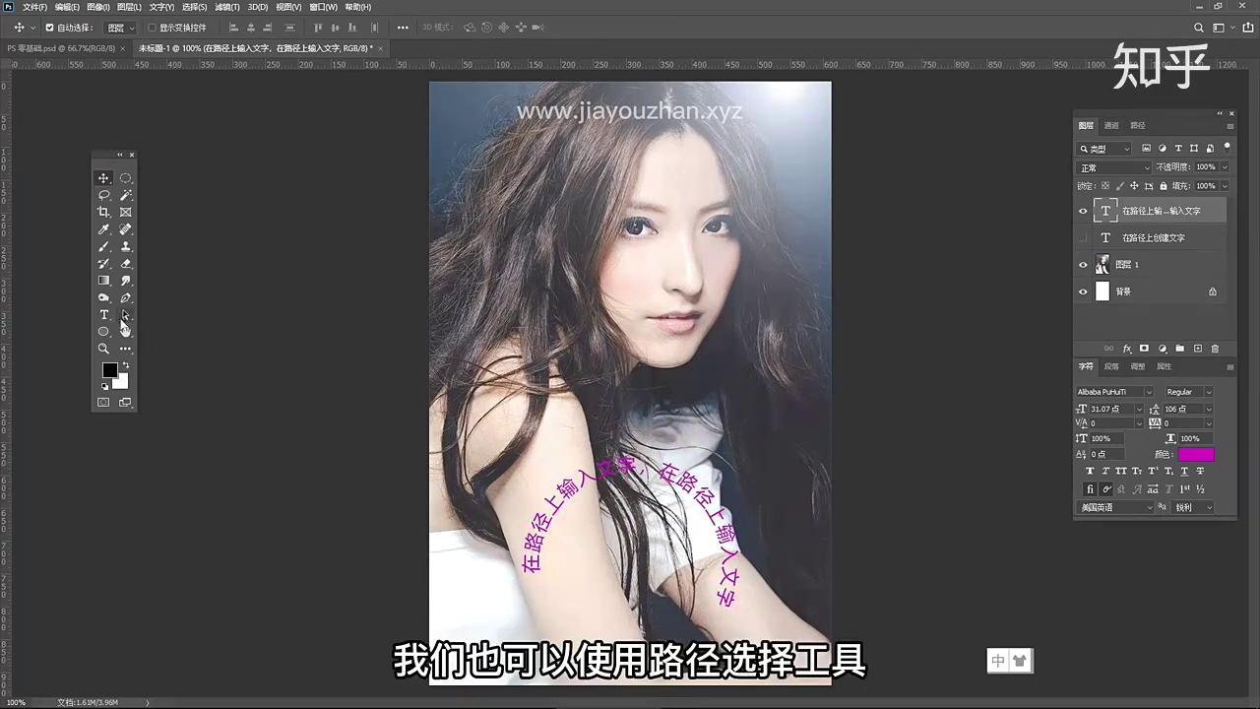
click(125, 315)
click(178, 315)
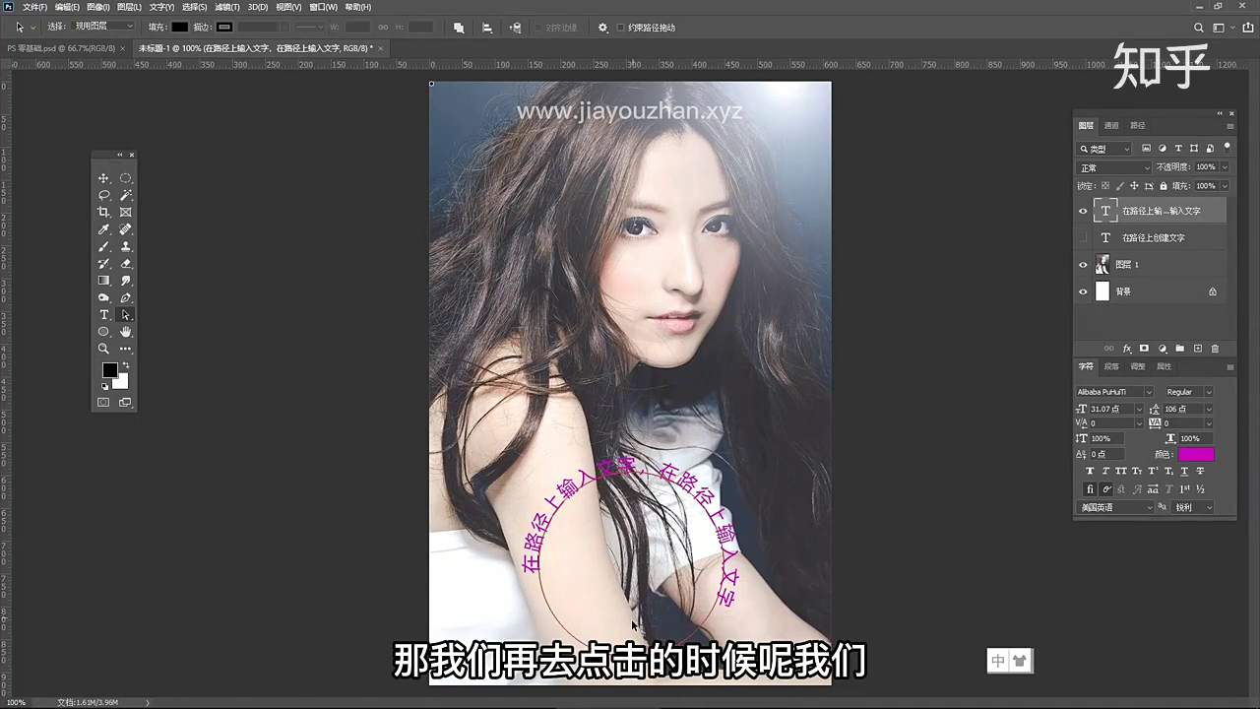
drag(624, 607, 634, 424)
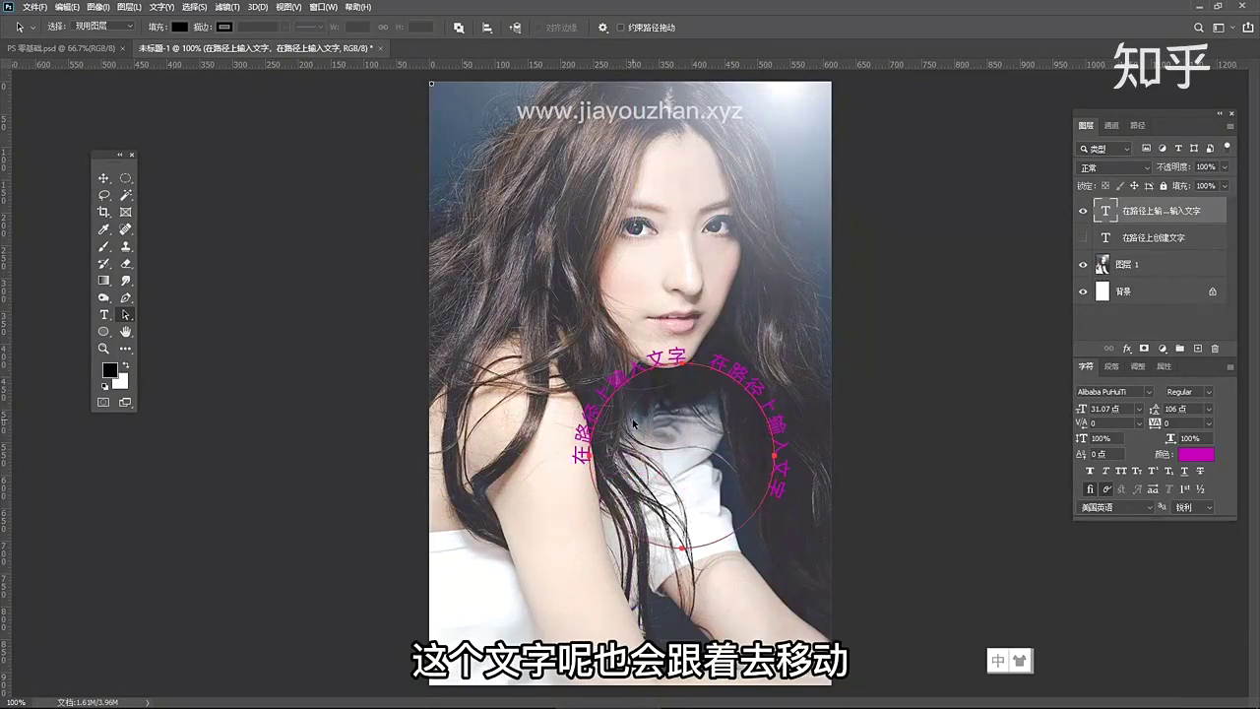
drag(692, 502, 593, 633)
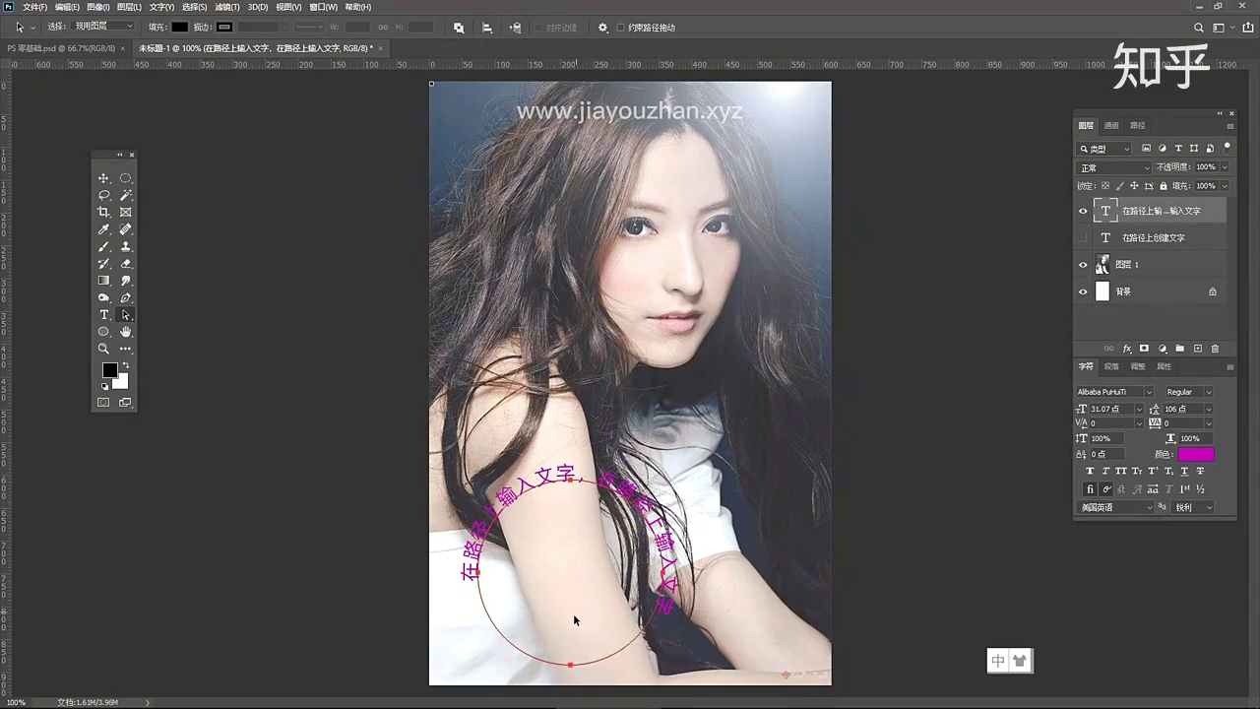
drag(571, 614, 660, 605)
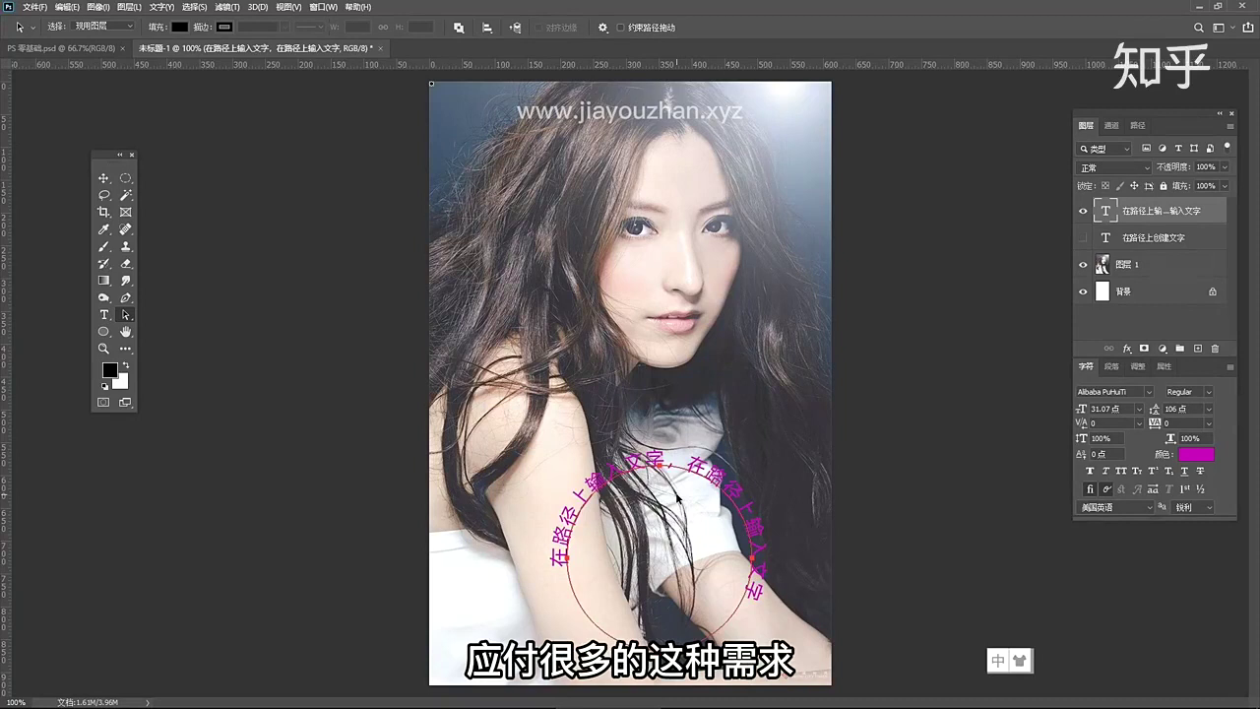
drag(658, 589, 607, 591)
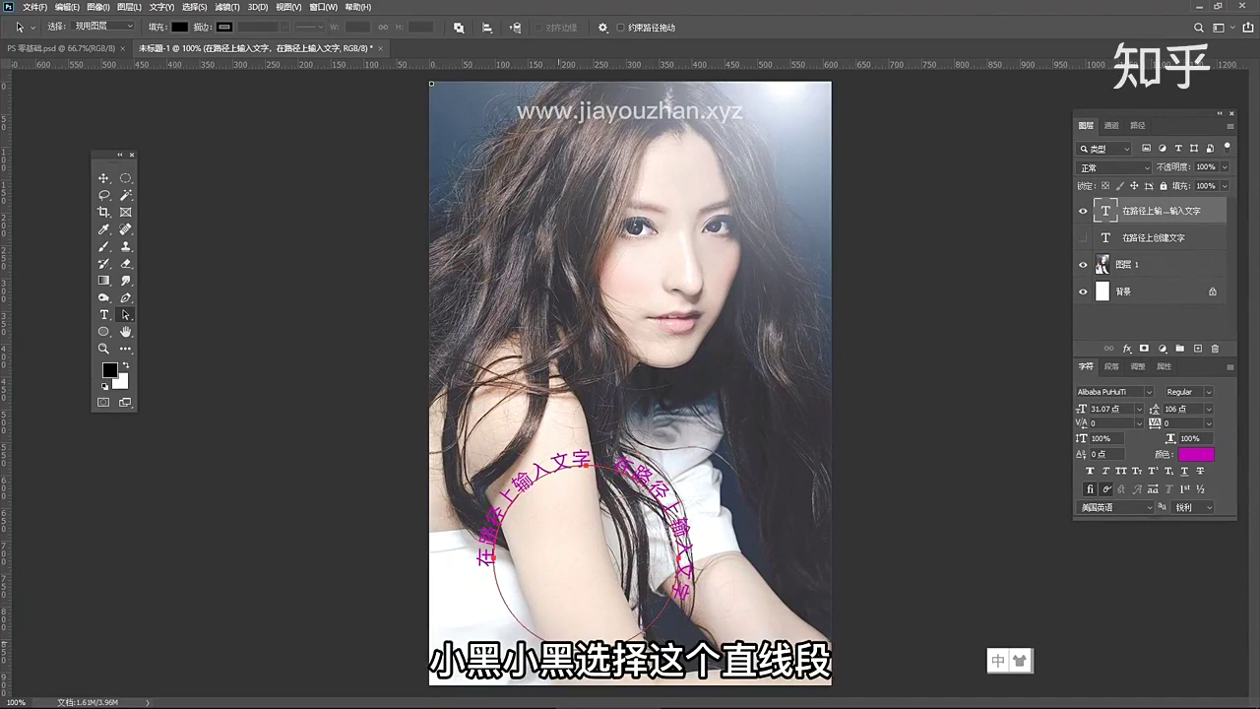
drag(540, 607, 593, 643)
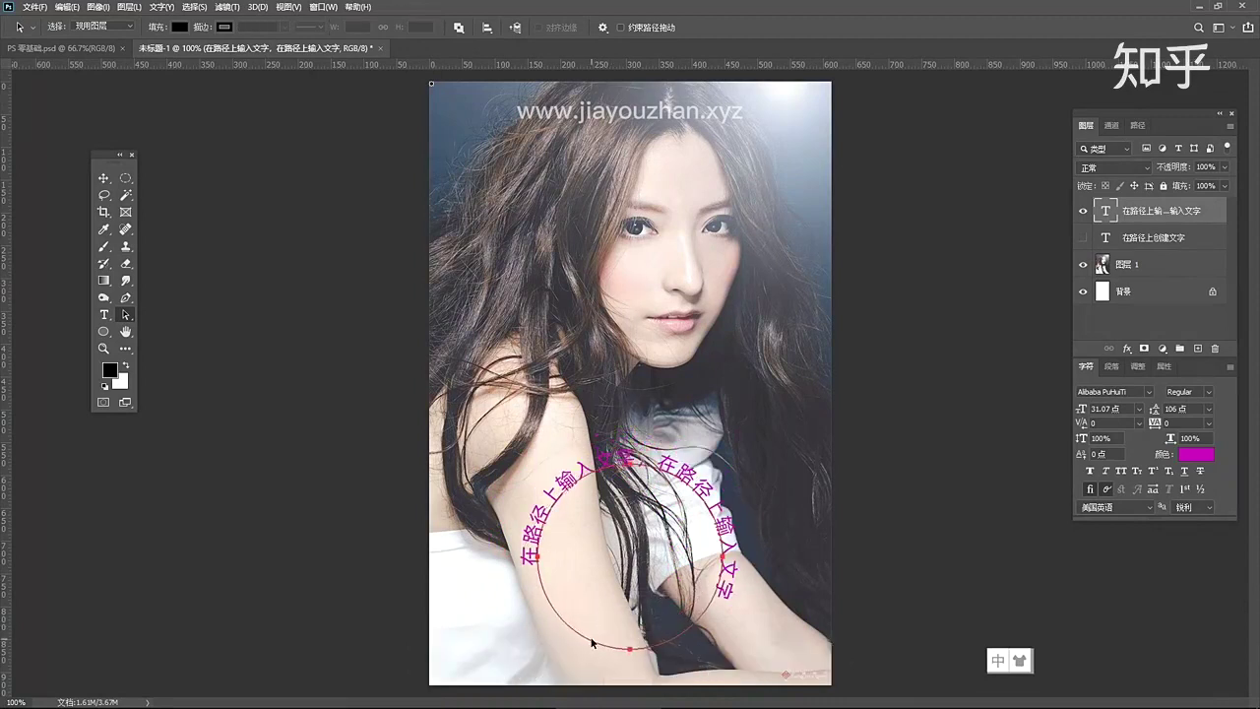
Try to free-transform the circular text while its path is still selected
click(103, 180)
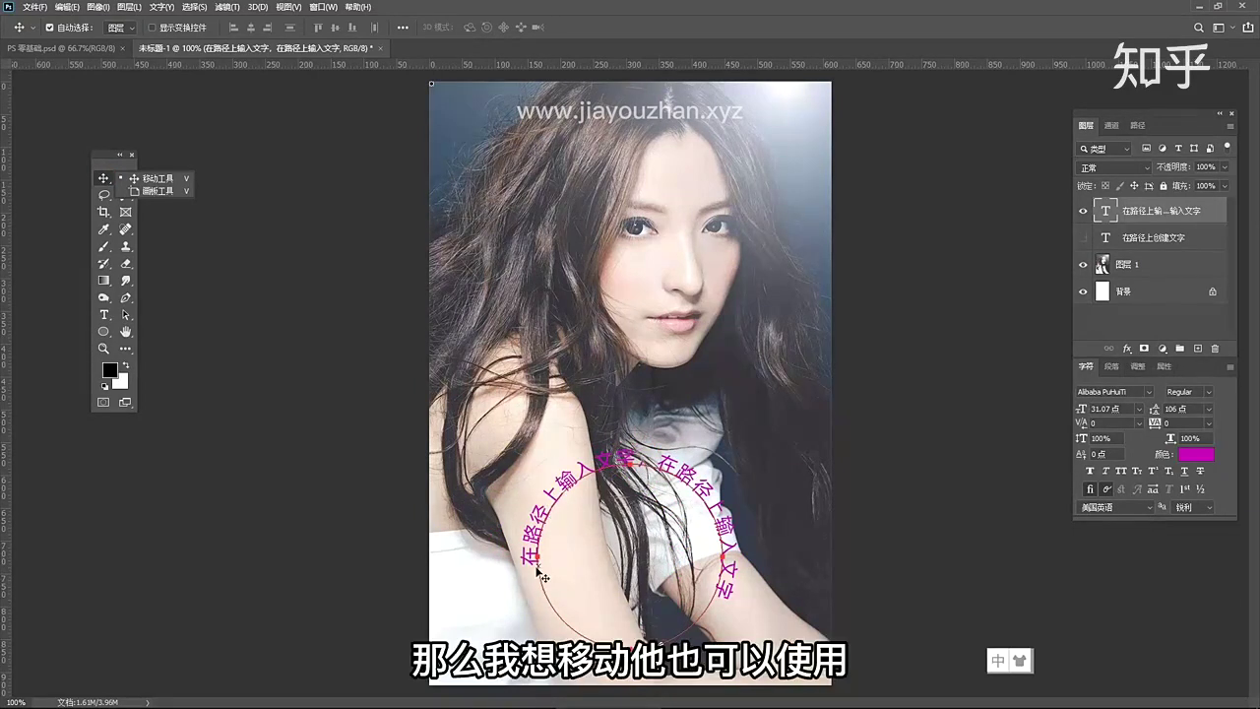
key(ctrl+t)
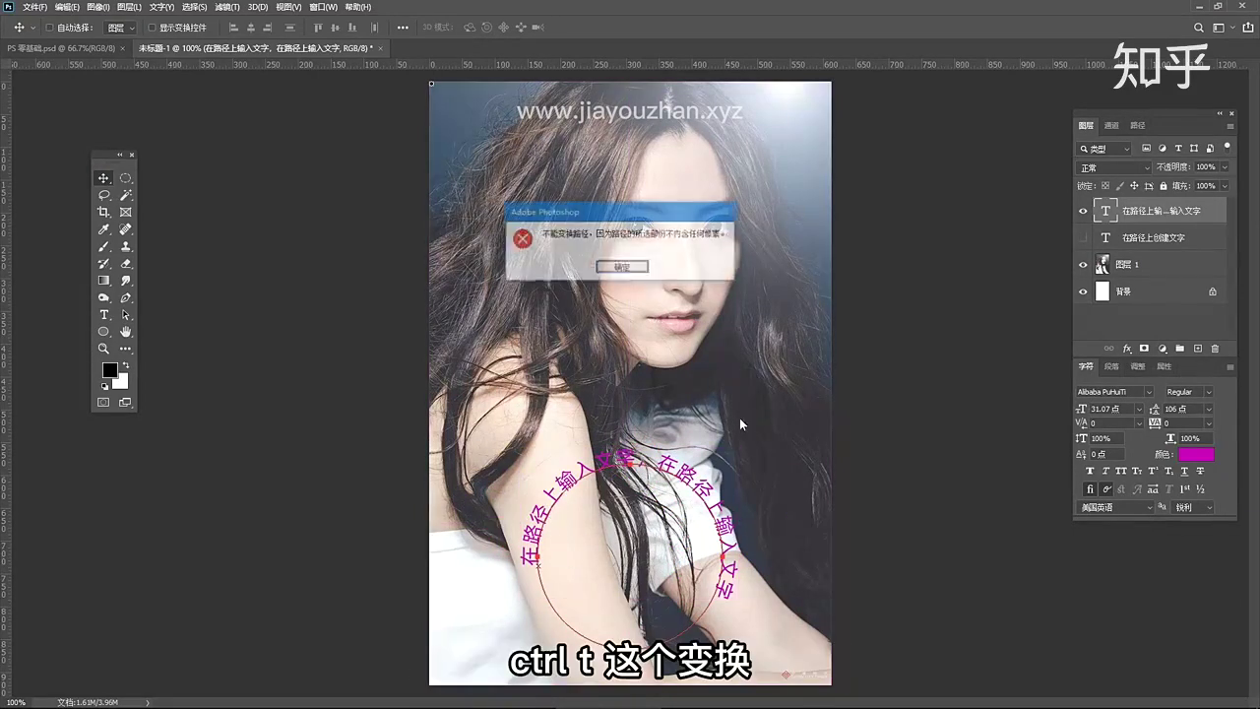
click(631, 262)
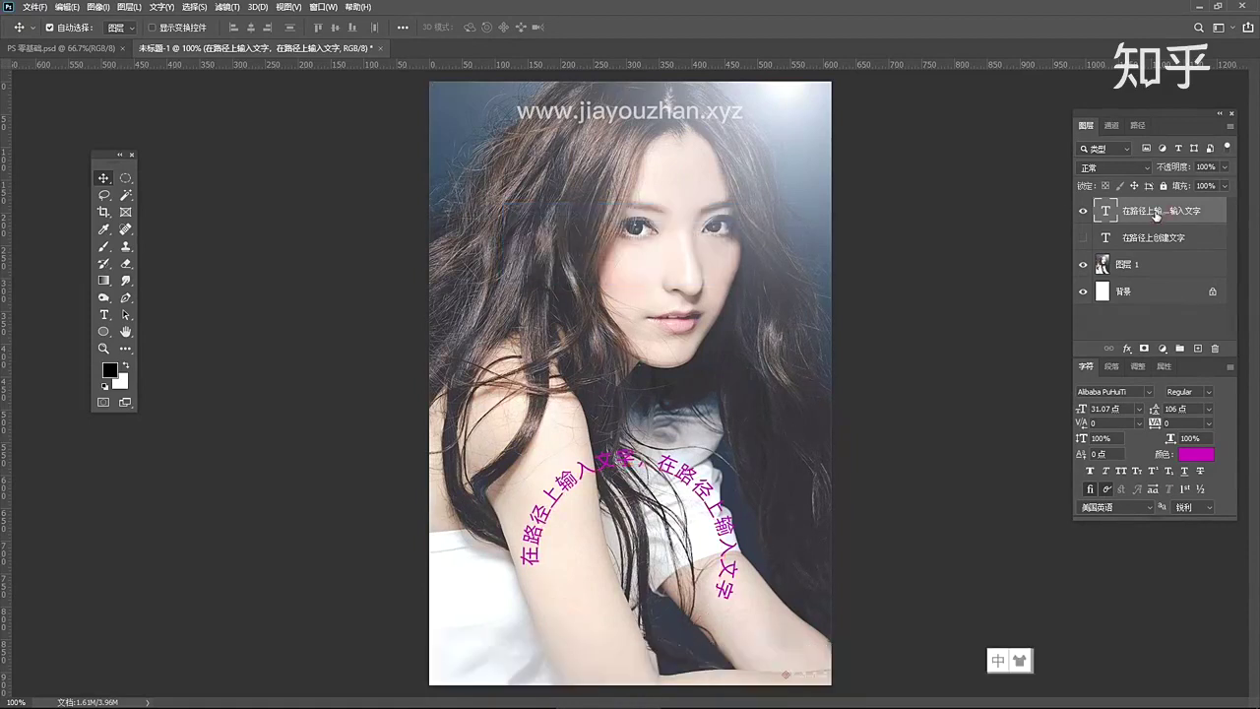
Rotate the circular text about 7 degrees counterclockwise with Free Transform and apply it
key(ctrl+t)
mouse_move(759, 436)
mouse_down()
mouse_move(768, 403)
mouse_move(716, 408)
mouse_move(764, 402)
mouse_move(758, 436)
mouse_move(726, 406)
mouse_move(745, 431)
mouse_up()
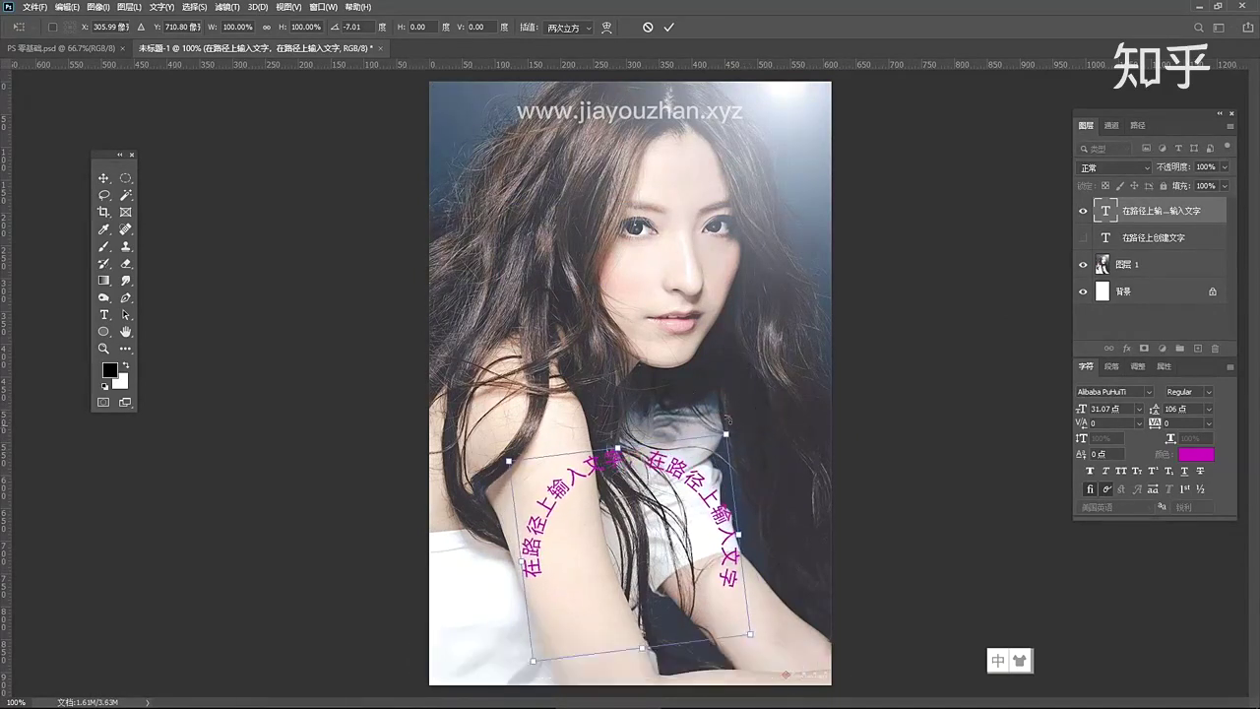
key(Return)
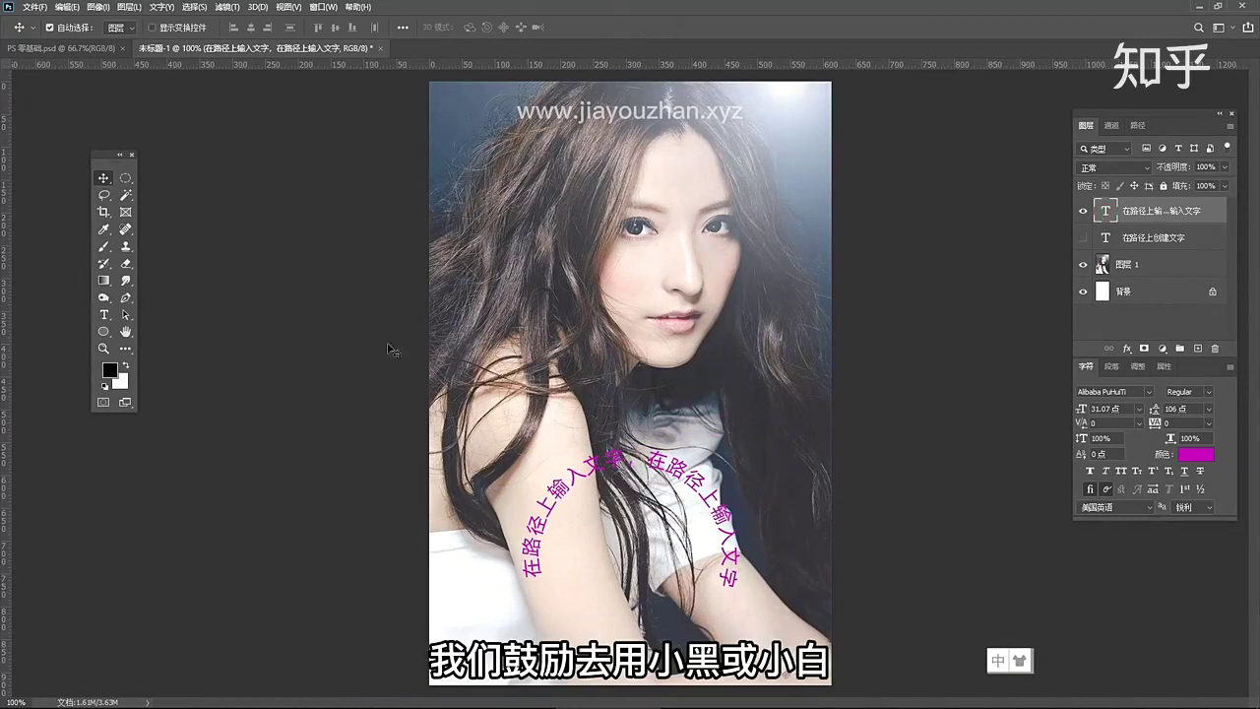
Fine-tune the rotated text's start marker on the left side of the circle with the Path Selection tool
click(126, 315)
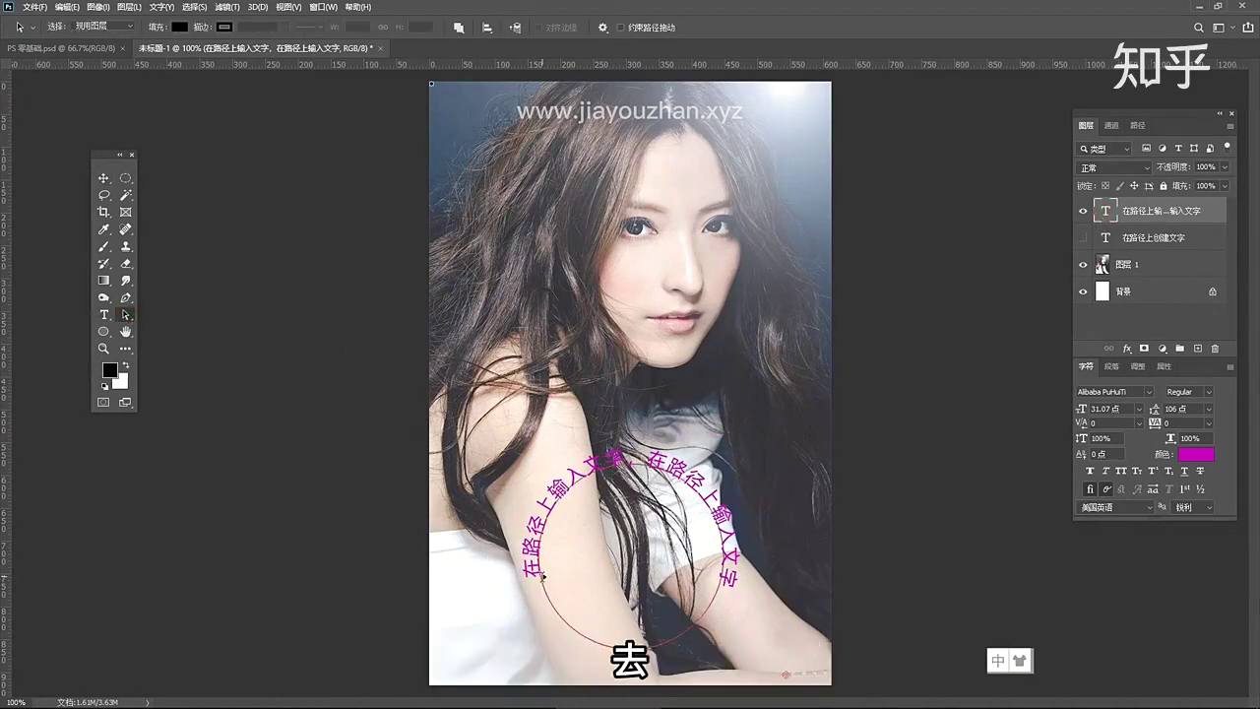
drag(540, 575, 525, 581)
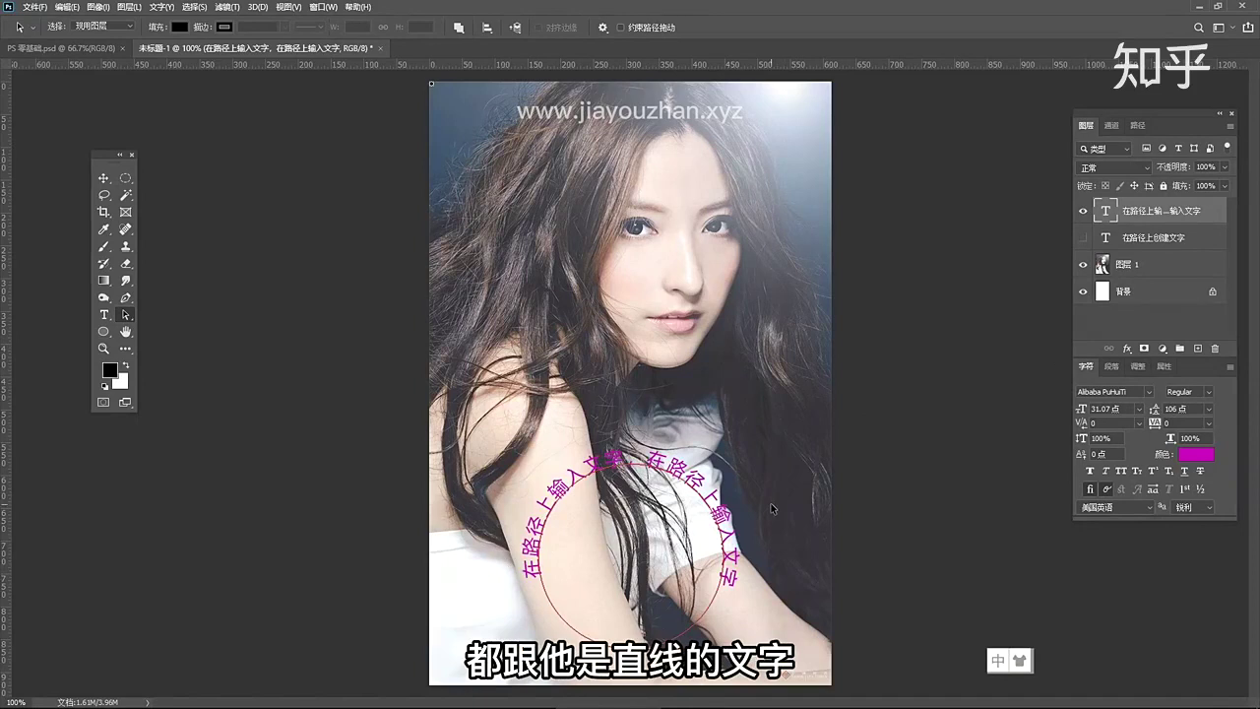
Set the circular text's tracking to 60
click(1172, 422)
text(40)
key(Return)
key(Up)
key(Up)
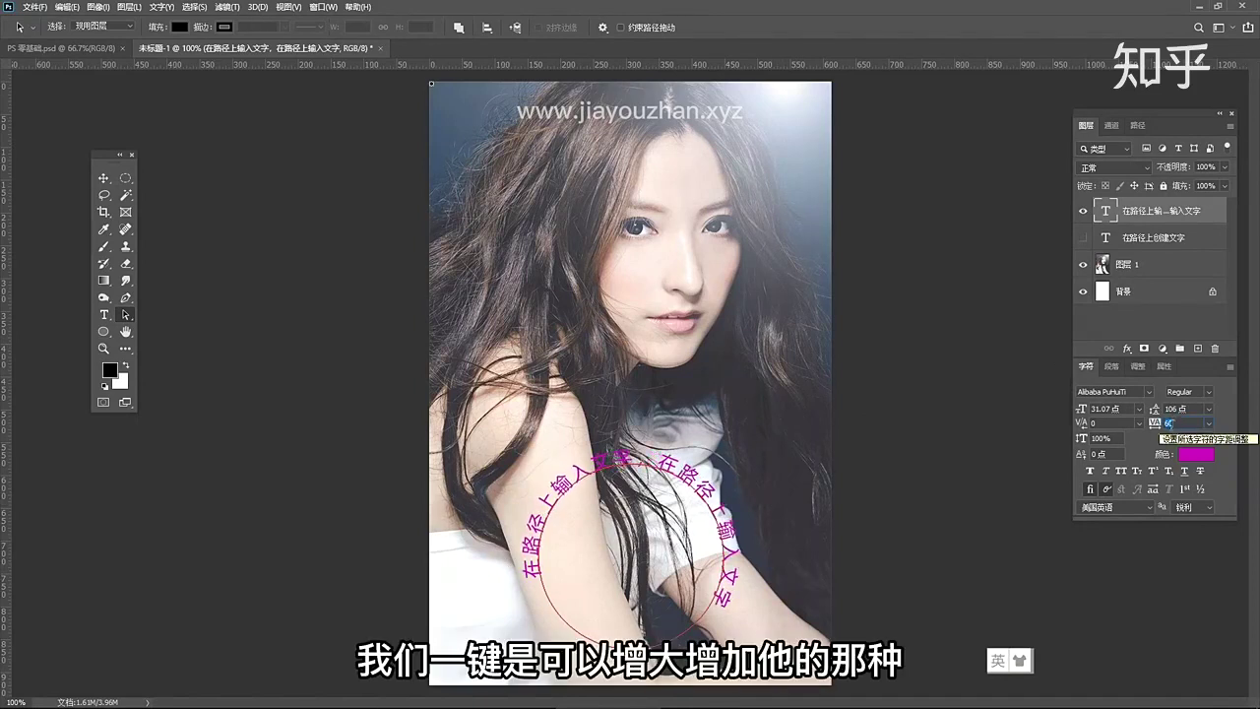
Set the circular text's font size to 34 pt
key(shift+Tab)
key(shift+Tab)
key(shift+Tab)
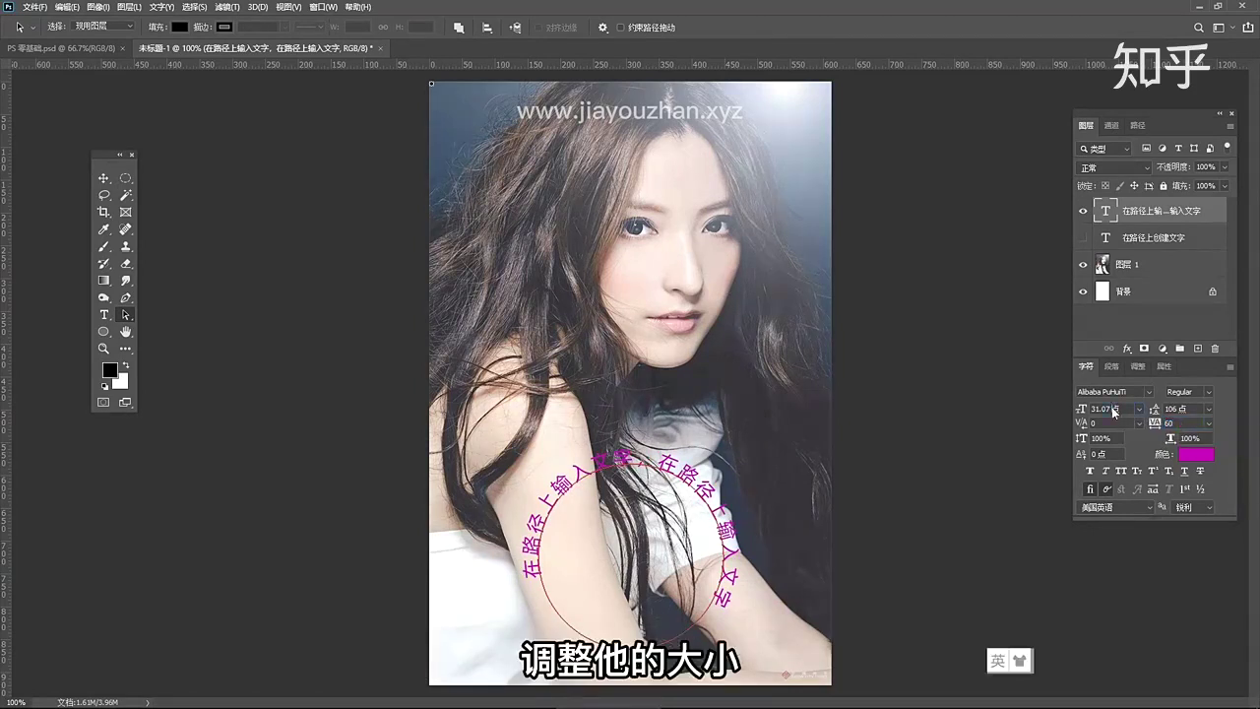
text(34)
key(Return)
Set the circular text's tracking to -60, then try faux bold on it and switch the bold off again
click(1174, 422)
key(Down)
key(Down)
key(Down)
key(Down)
key(Down)
key(Down)
key(Down)
key(Down)
key(Down)
key(Down)
key(Down)
key(Down)
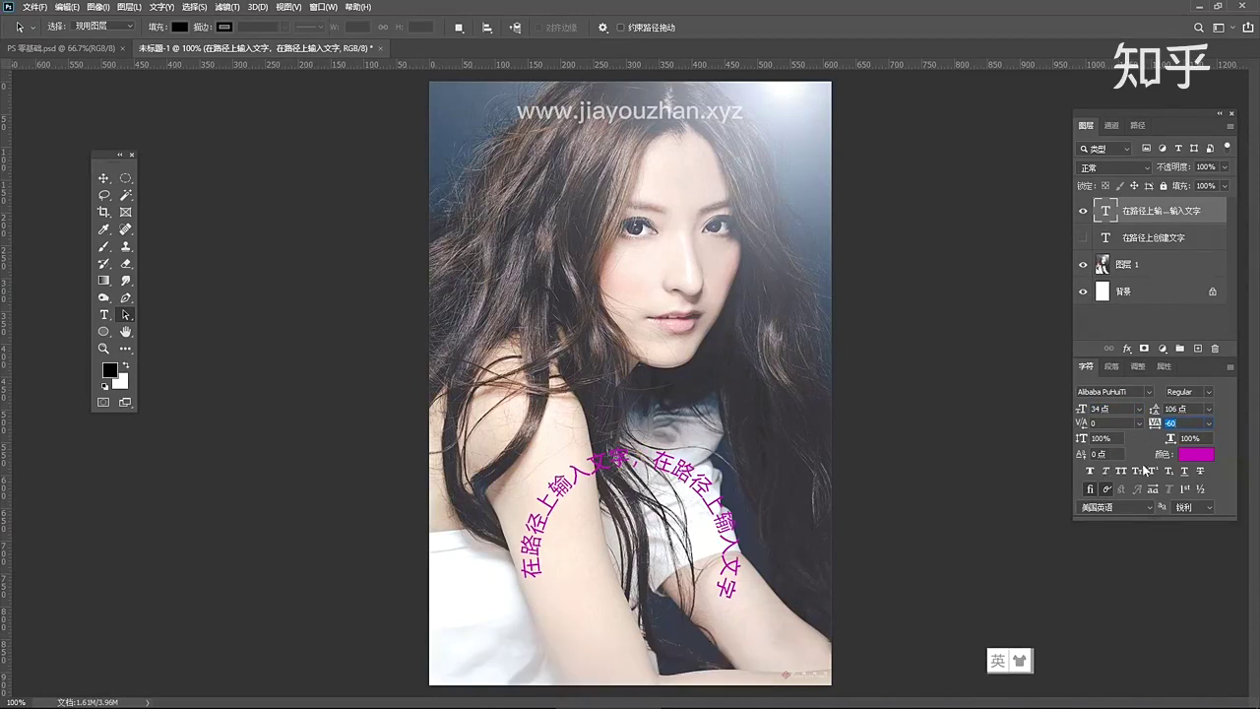
click(1088, 471)
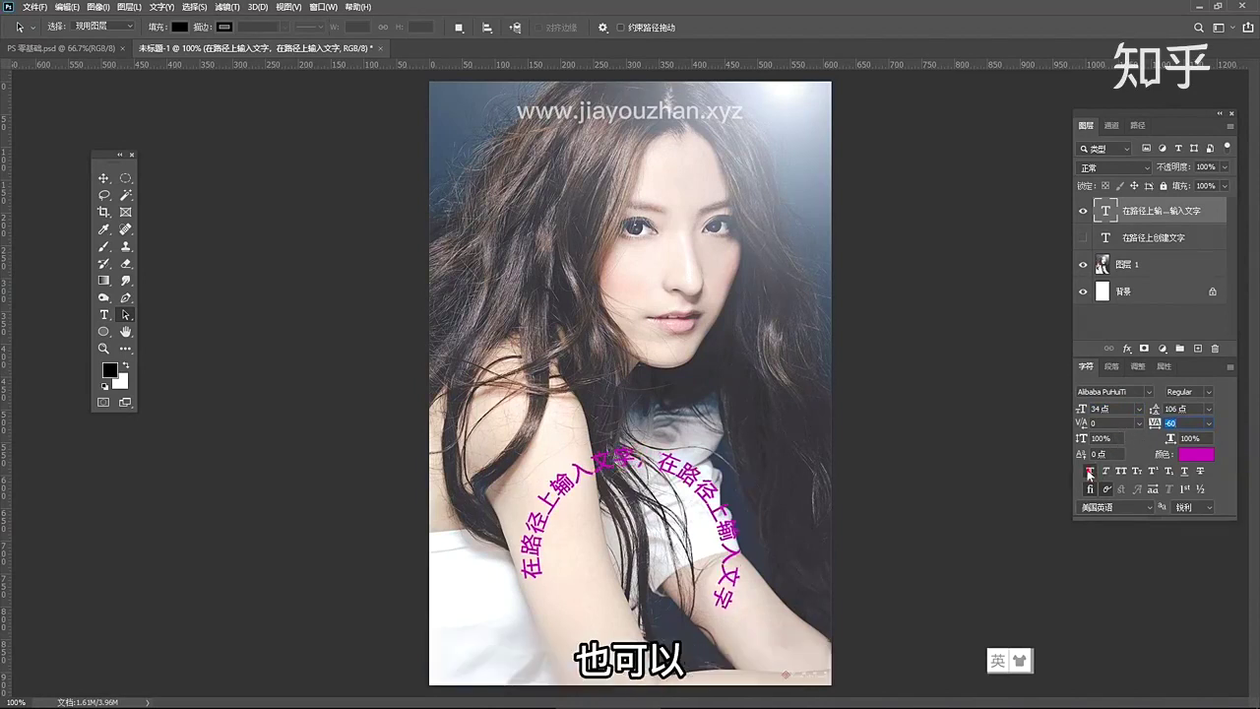
click(1088, 471)
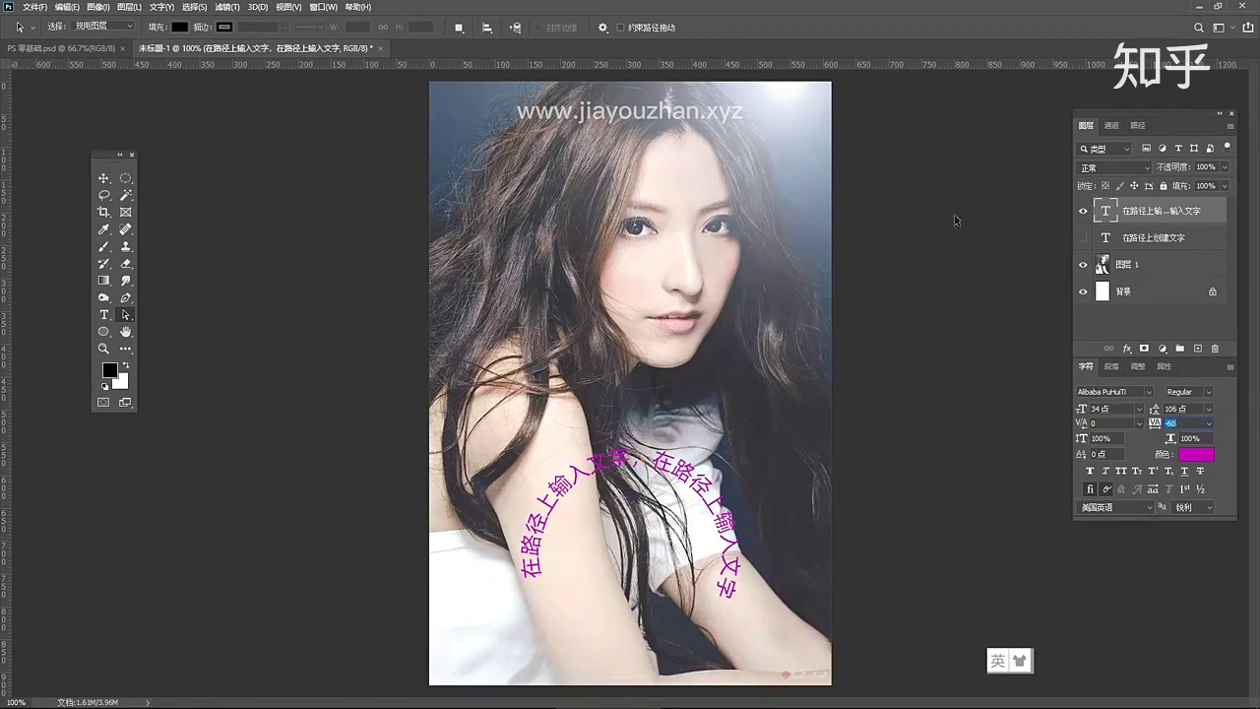
Hide the circular text layer and activate the circular work path
click(1107, 316)
click(1083, 210)
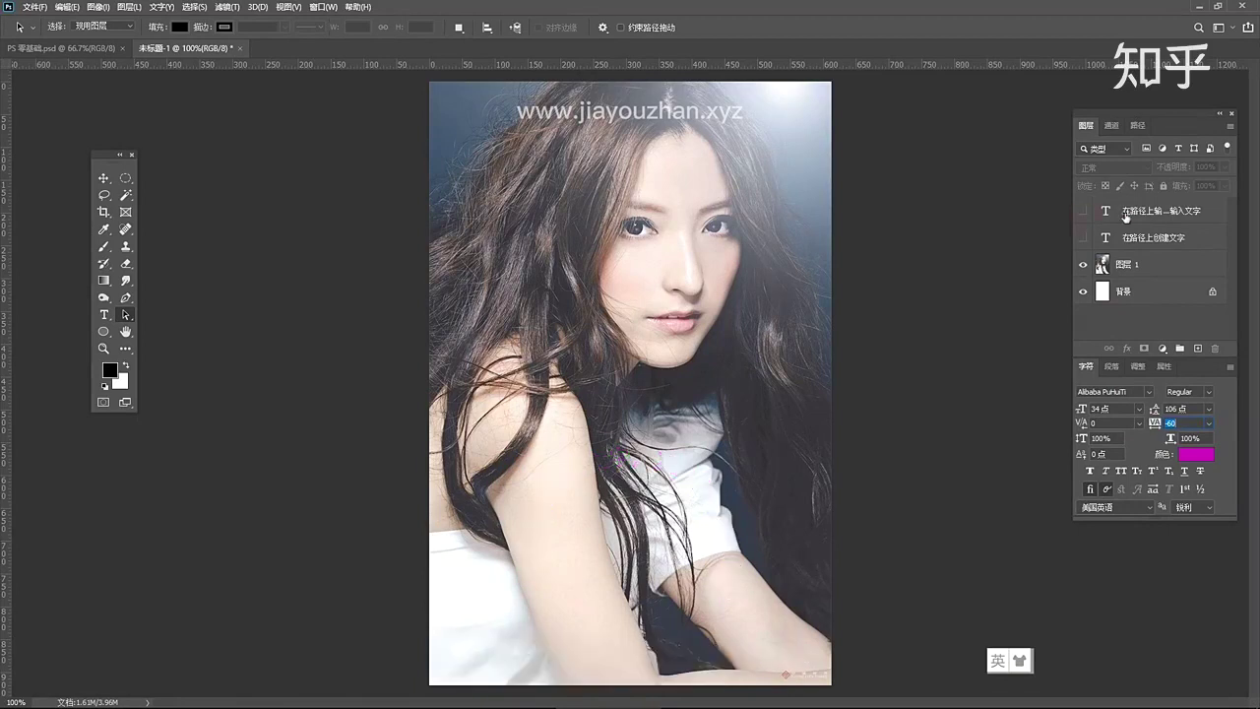
click(1138, 125)
click(1105, 158)
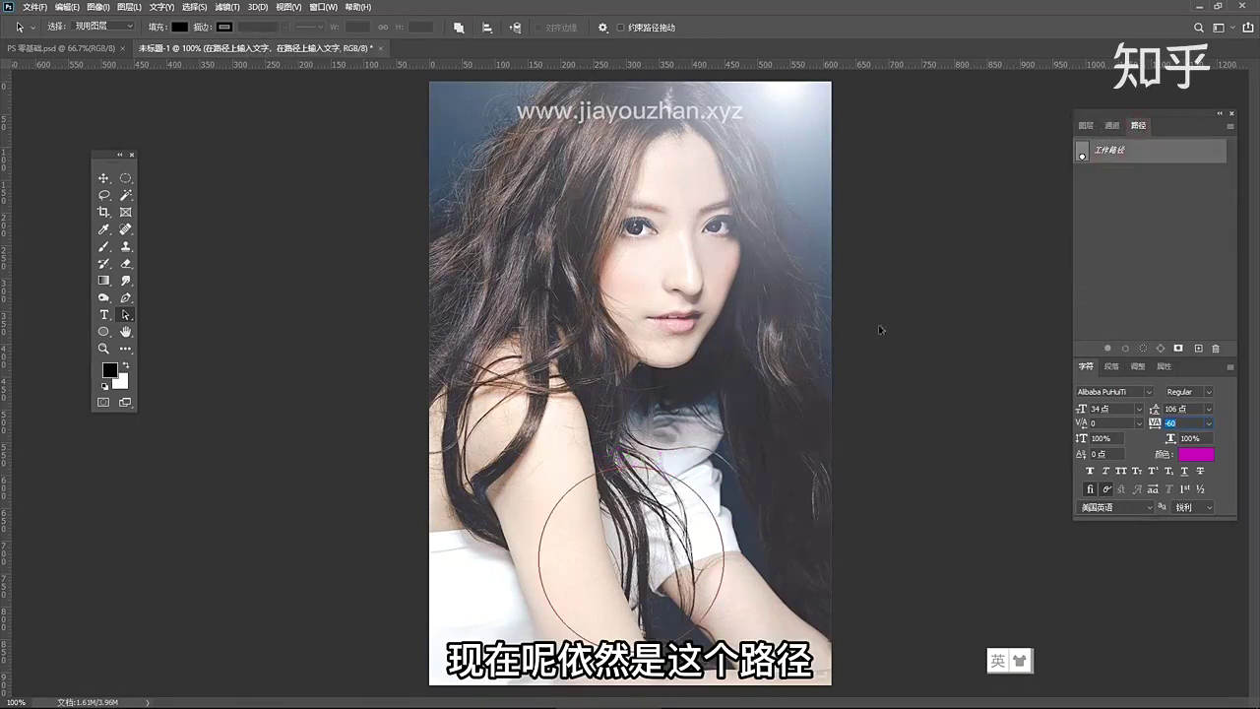
Create horizontal text inside the circular path reading "在路径内部输入文字，文字"
click(103, 314)
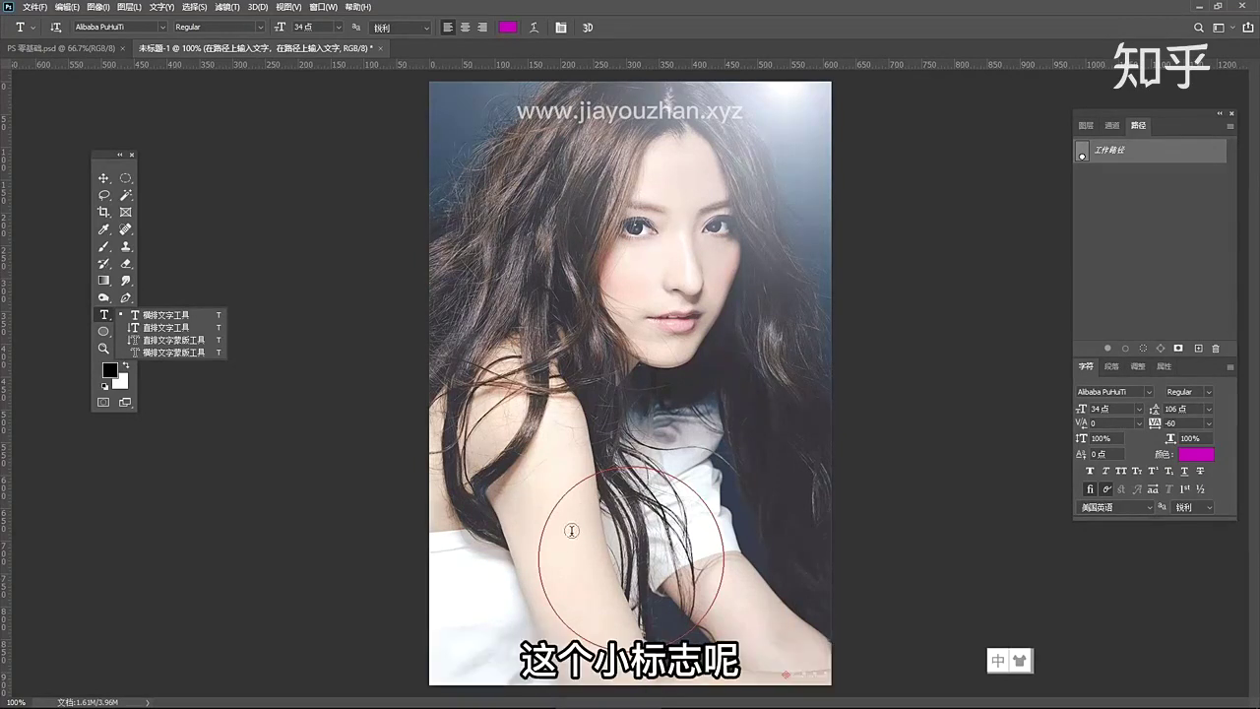
click(617, 487)
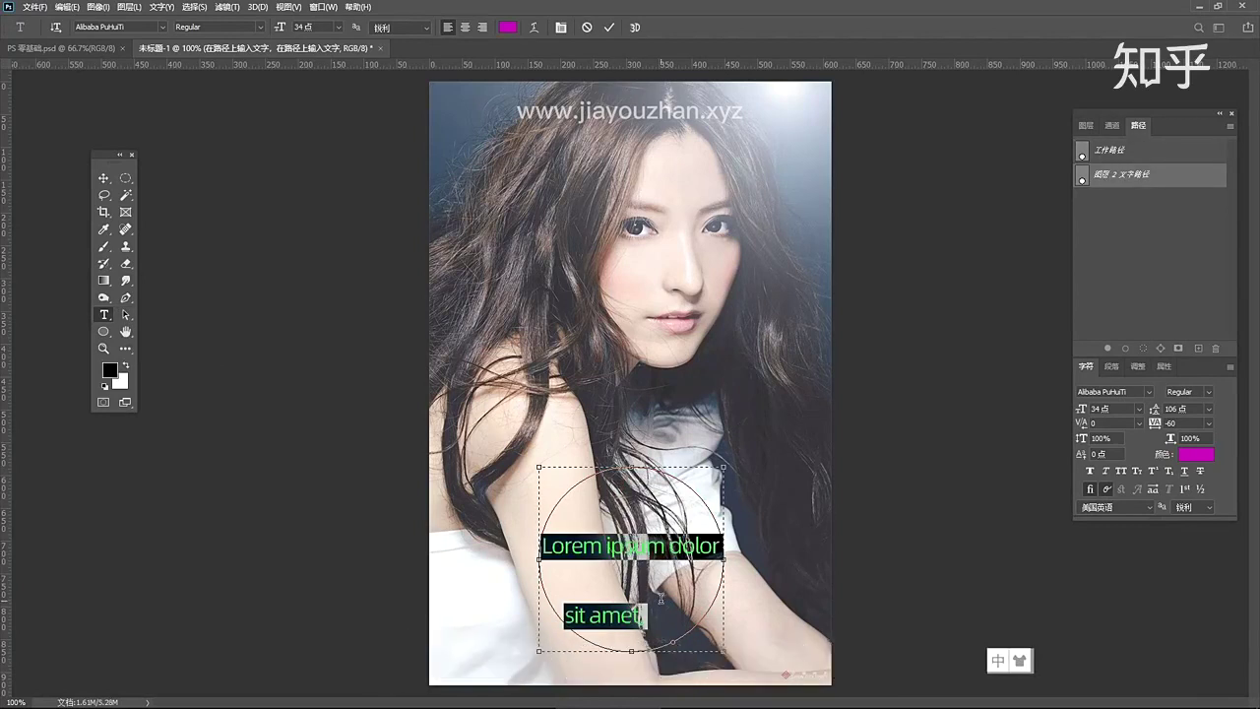
text(路径)
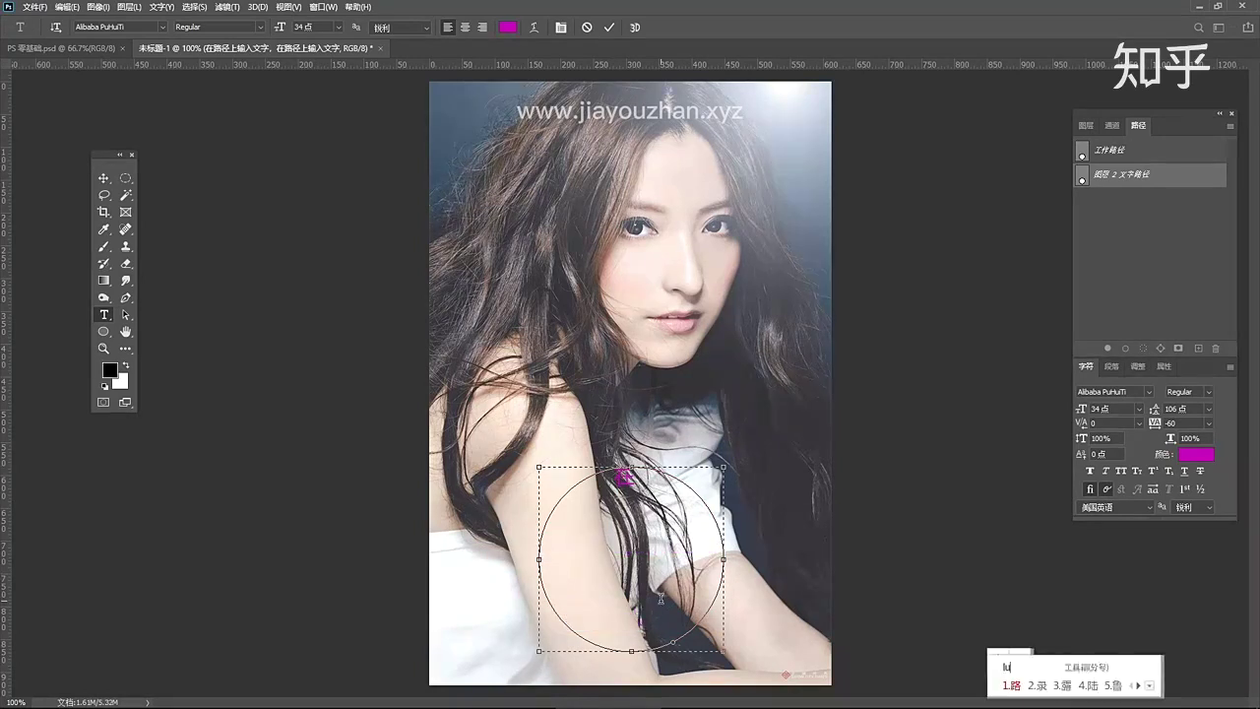
text(内容)
key(BackSpace)
key(BackSpace)
text(nei内部输入文字)
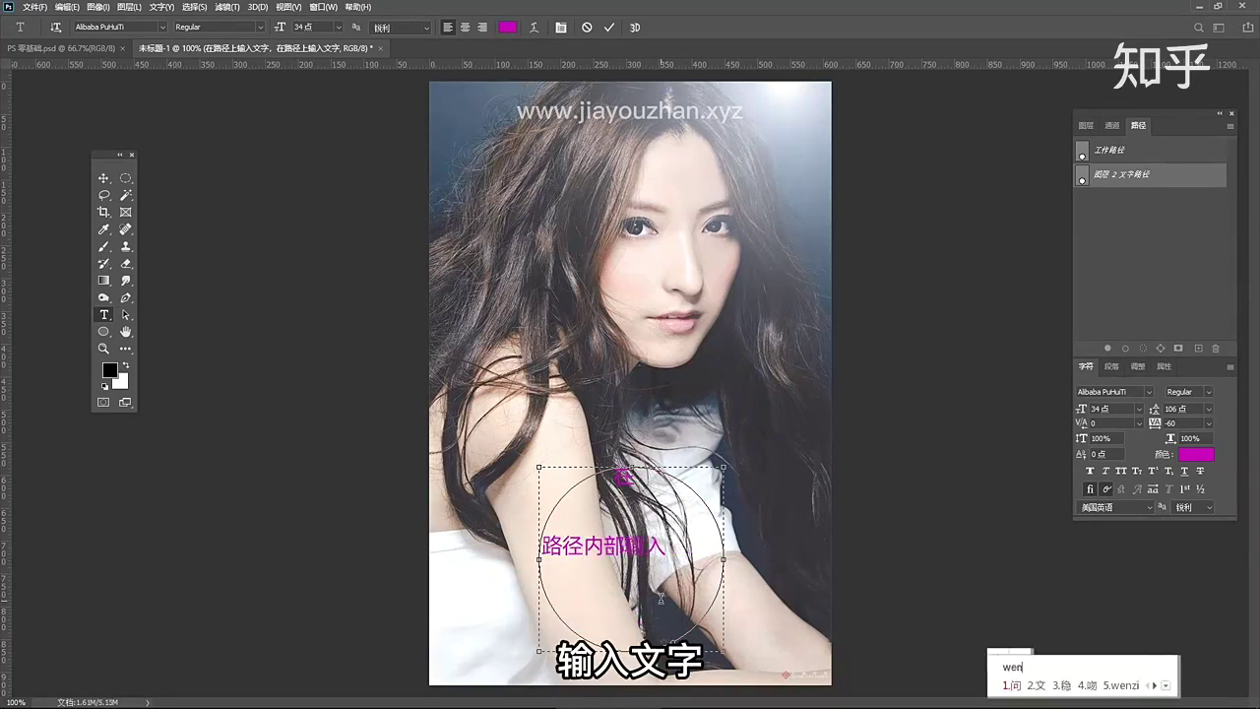
text(，文字)
Copy "，文字", paste it repeatedly at the end of the text inside the circle, and commit the text
drag(628, 616, 559, 613)
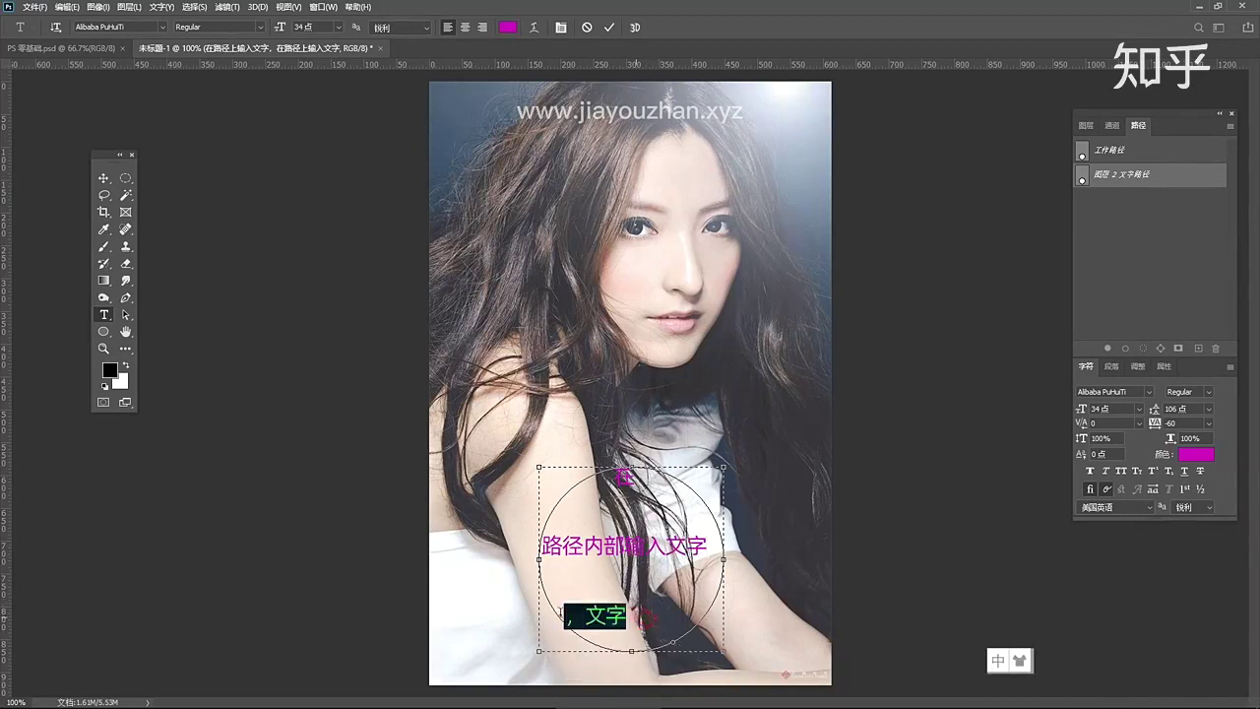
key(ctrl+c)
key(Right)
key(ctrl+v)
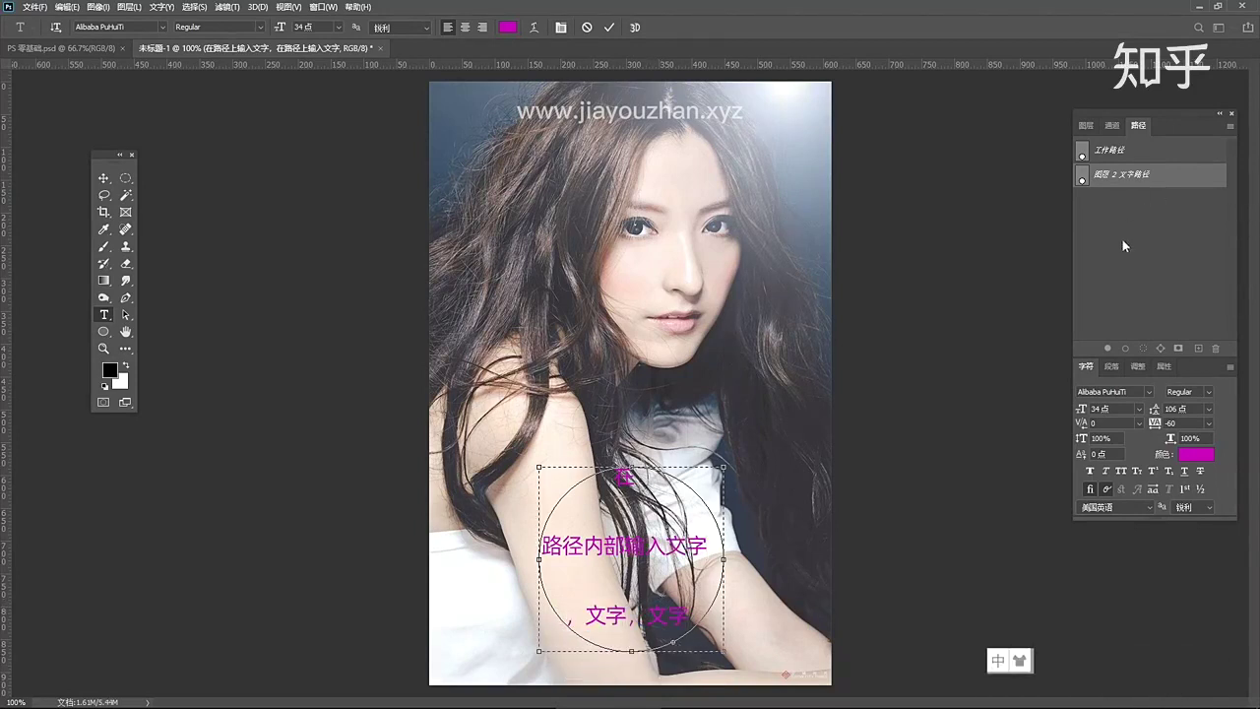
click(1086, 126)
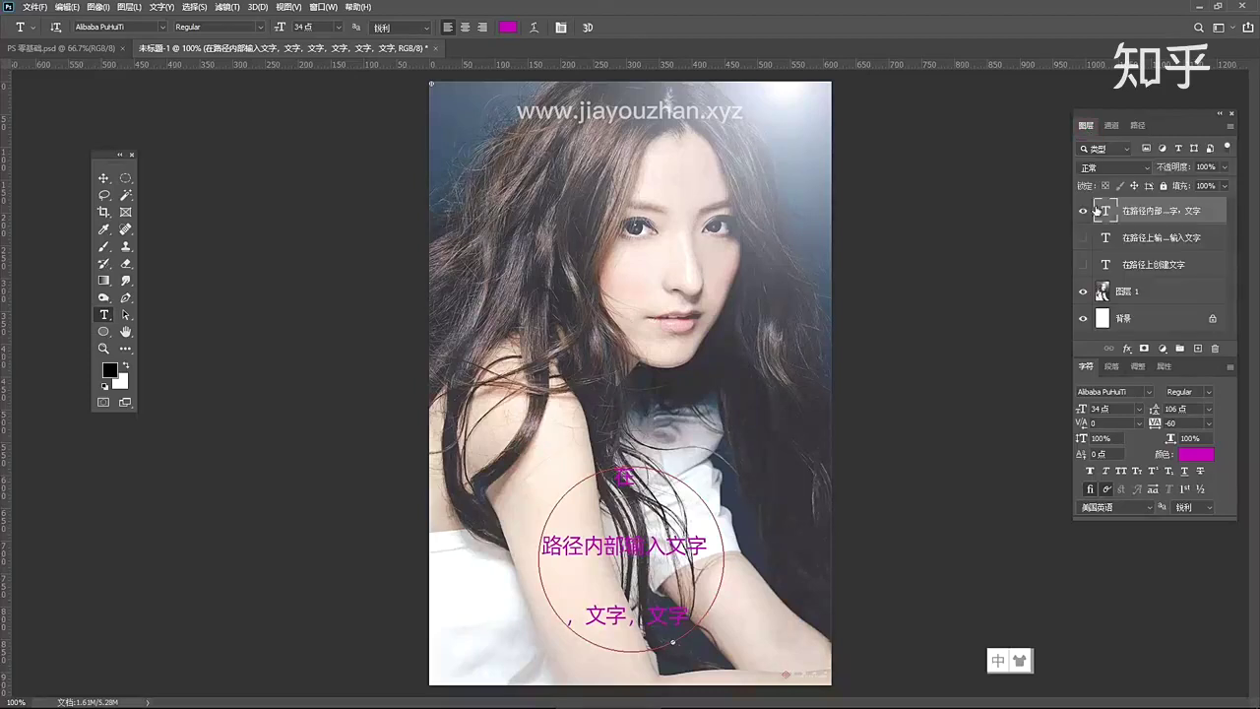
Set the leading of all the text inside the circle to 53 pt and apply it
double_click(1105, 211)
click(1183, 408)
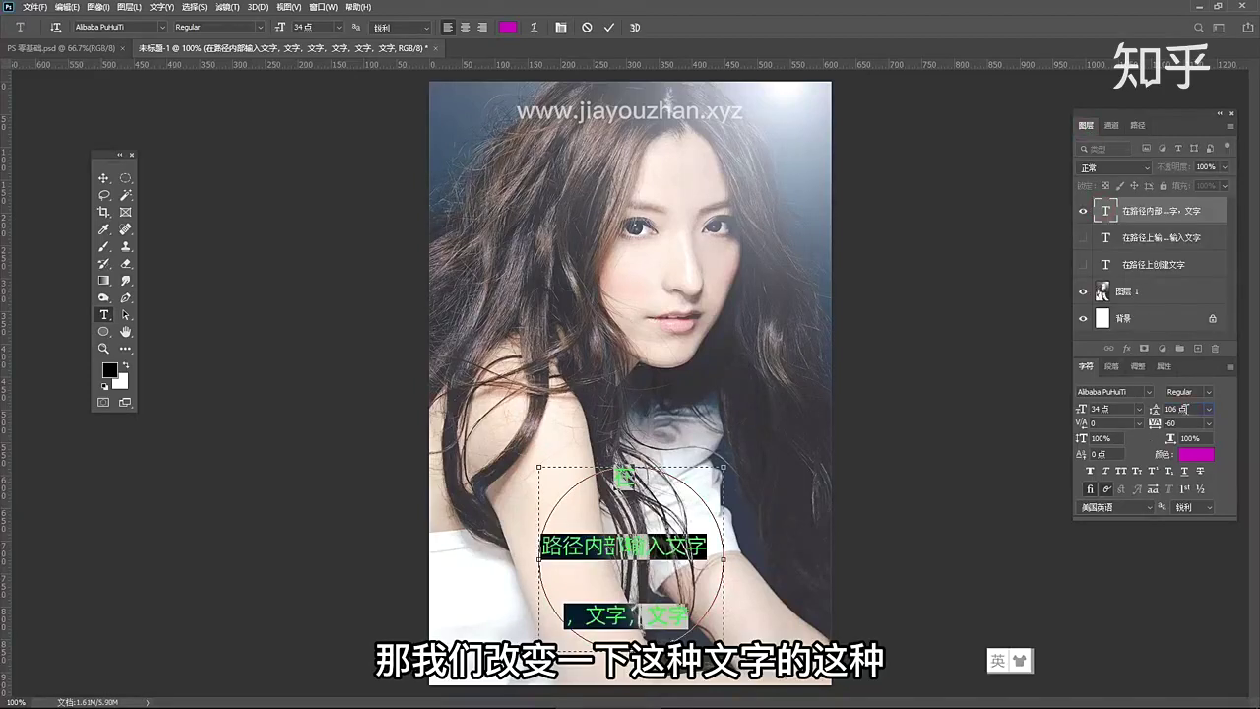
scroll(1183, 409, down, 20)
scroll(1183, 408, down, 10)
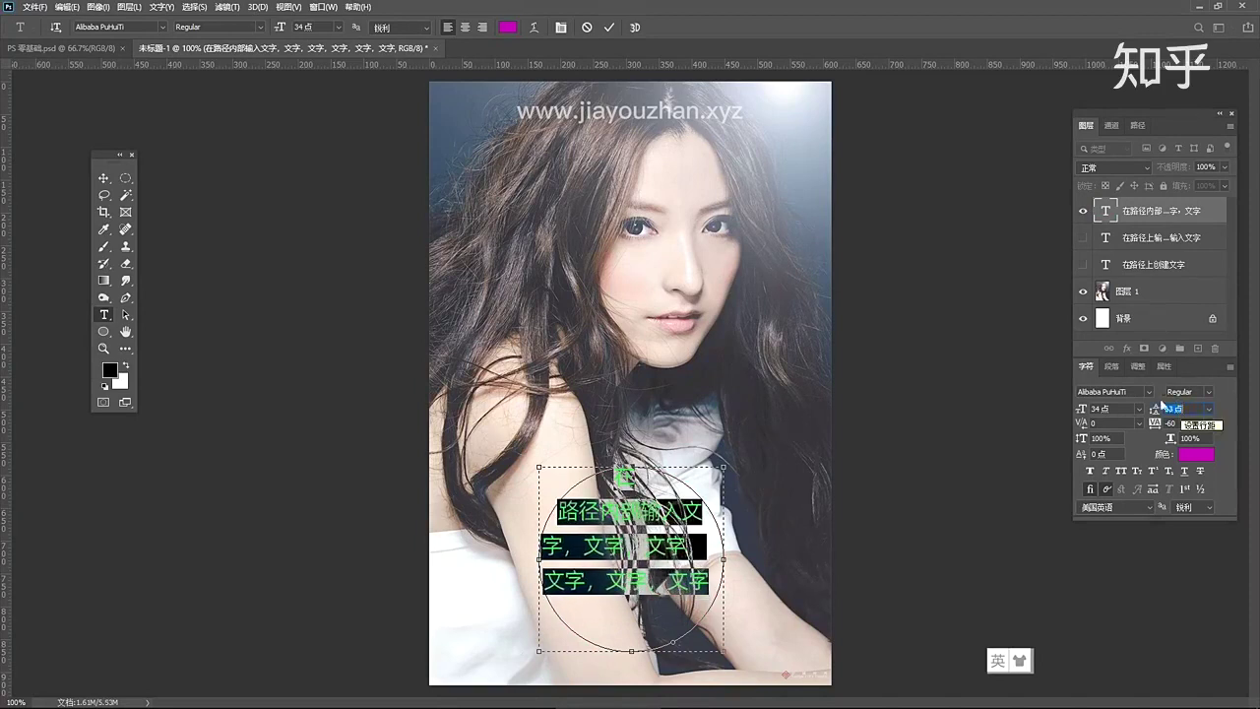
click(1145, 217)
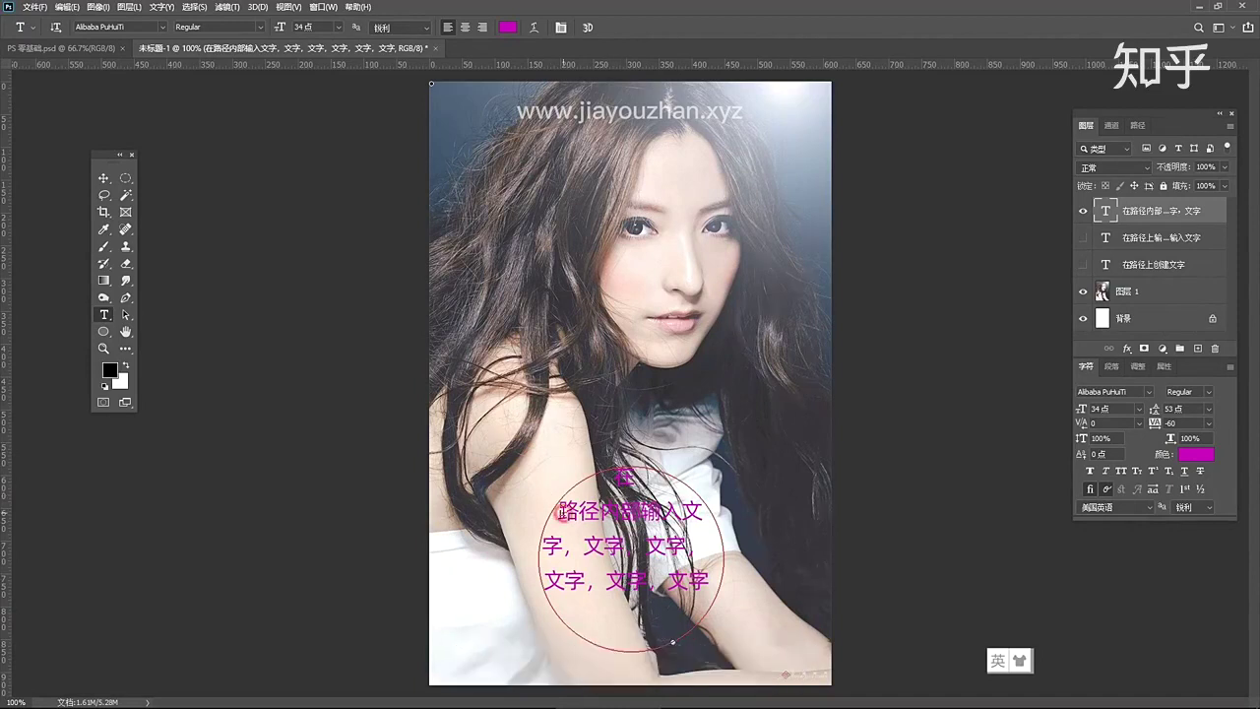
Reopen the text inside the circle for editing and set the leading of all of it to 44 pt
click(563, 512)
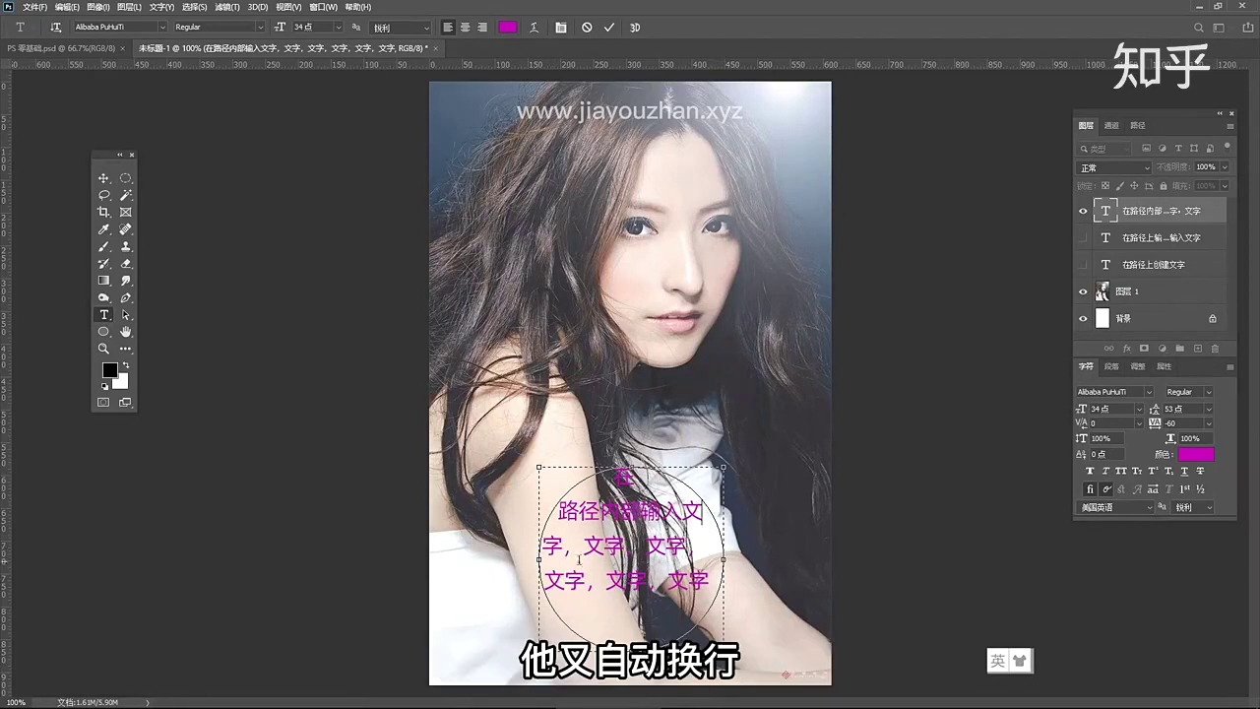
key(ctrl+a)
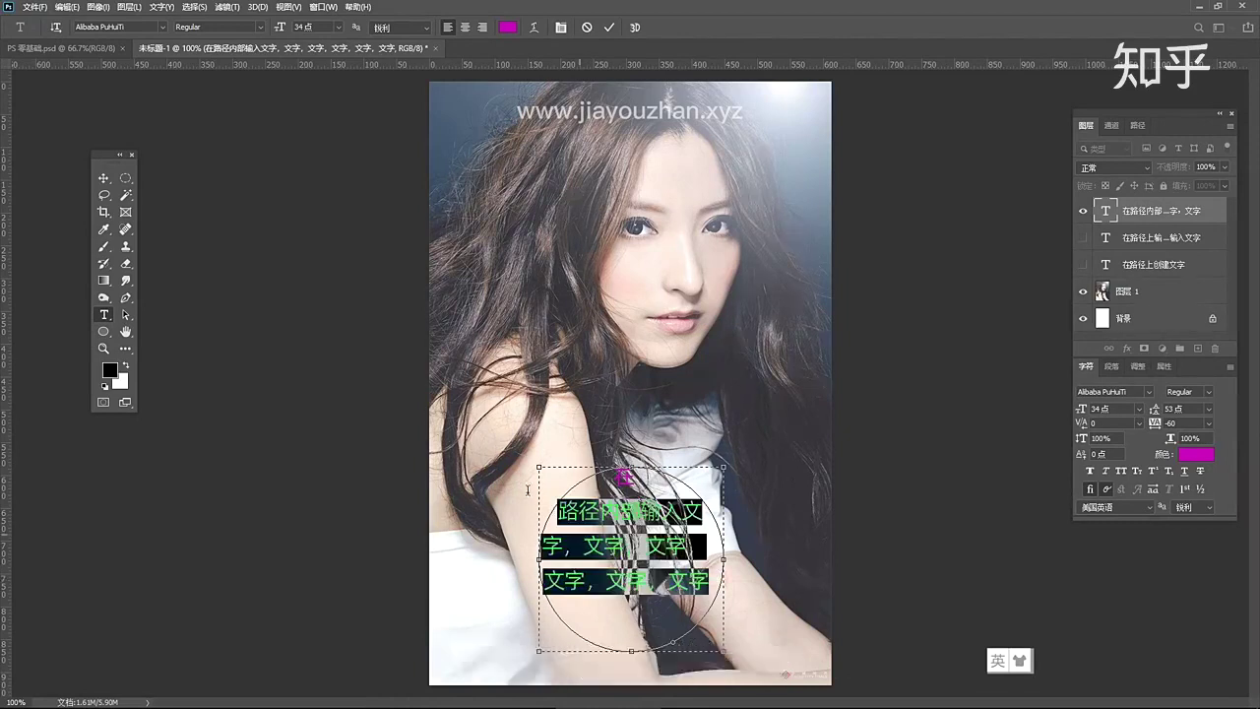
scroll(1192, 406, down, 9)
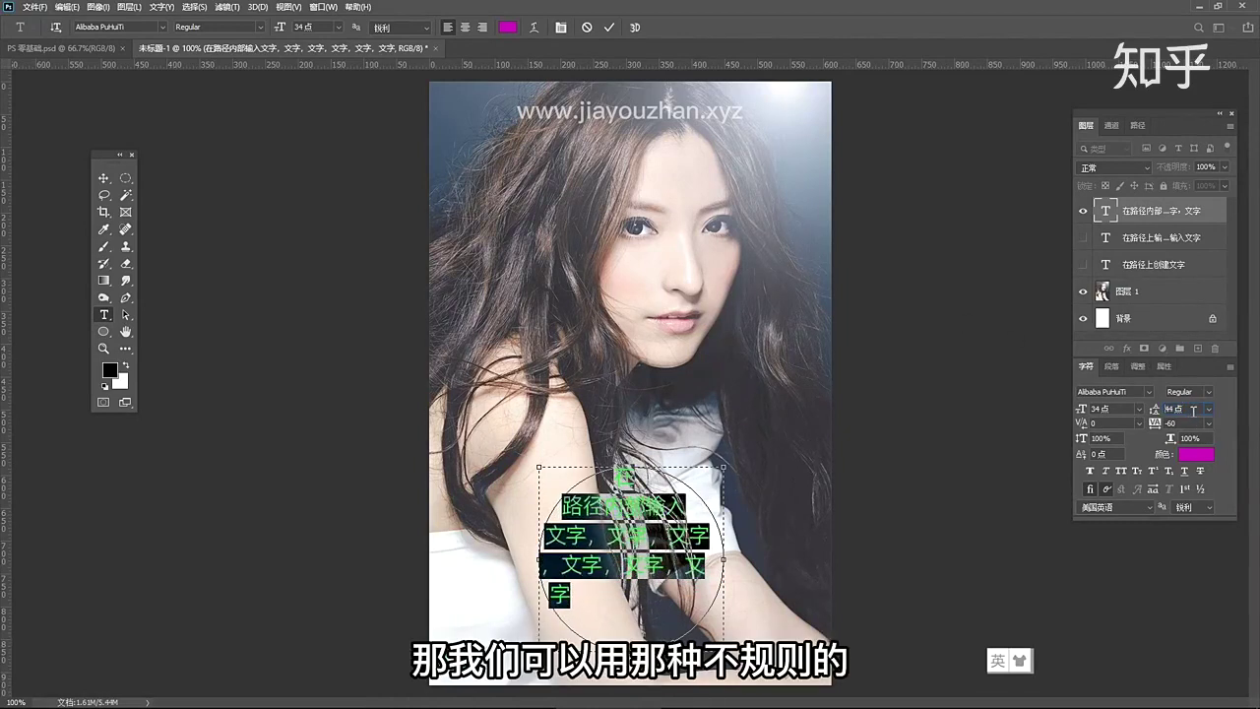
Append ",，文字，文字" to the end of the text inside the circle and commit it
click(585, 601)
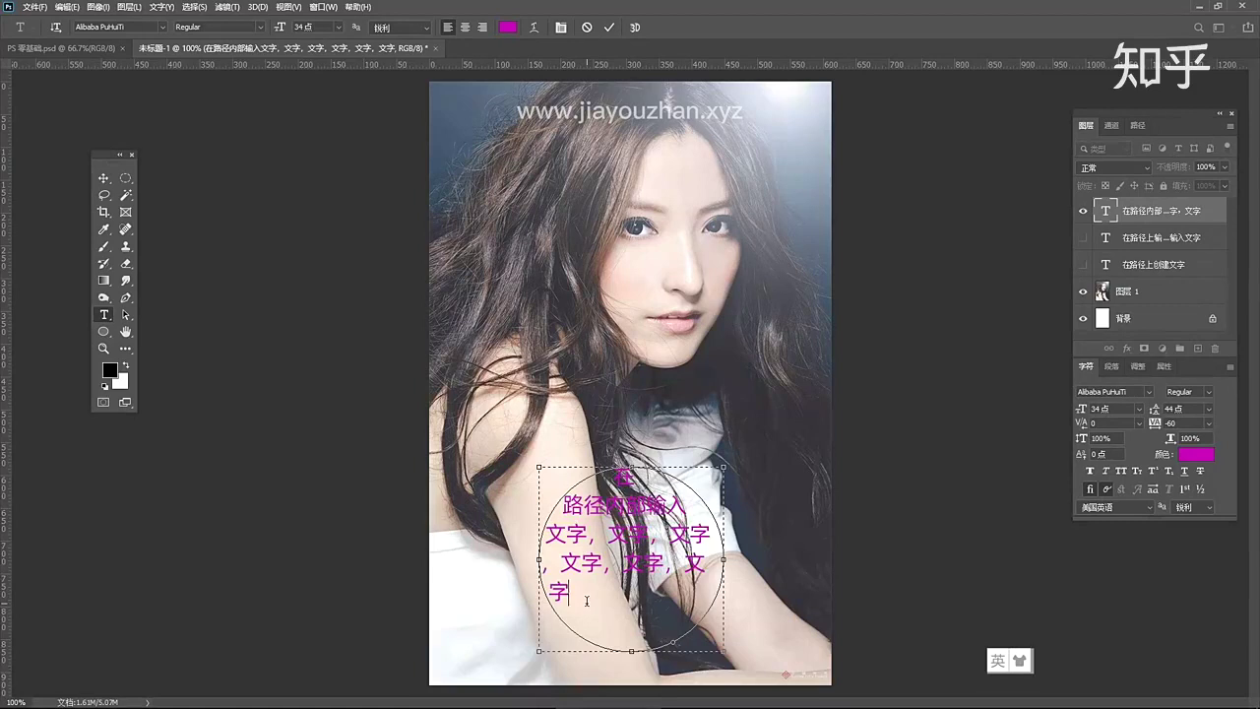
text(,，文字，文字)
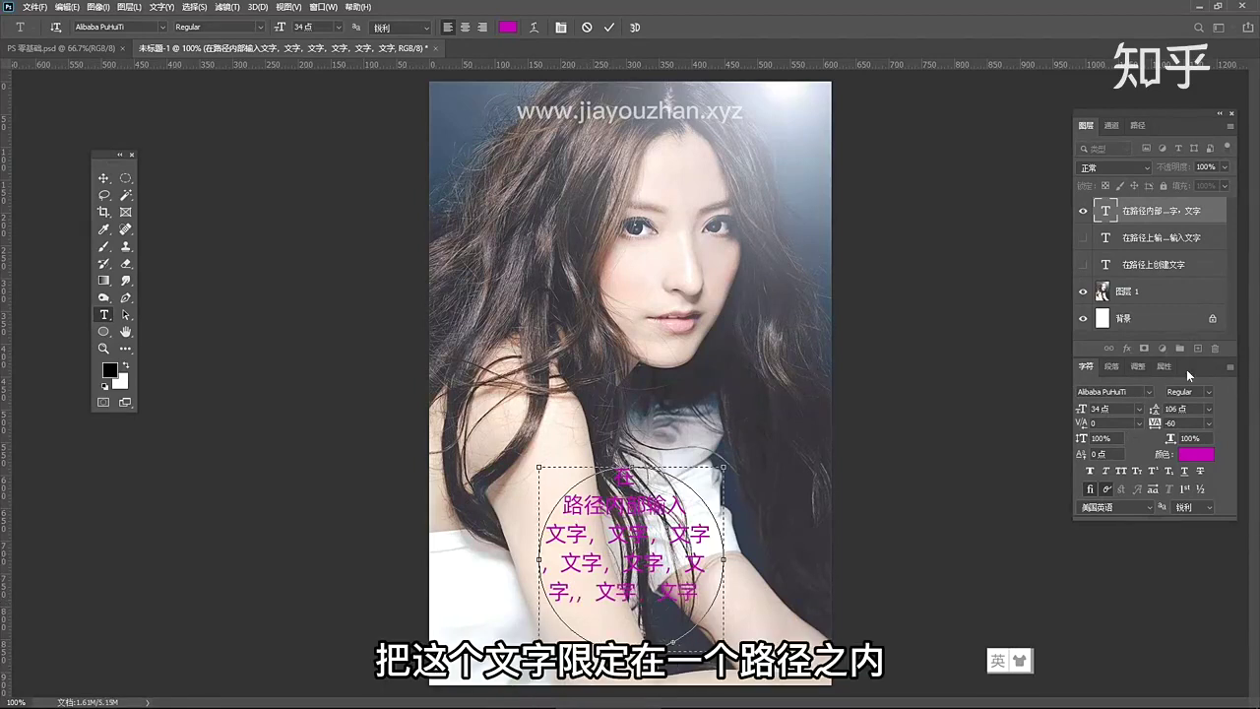
click(1109, 213)
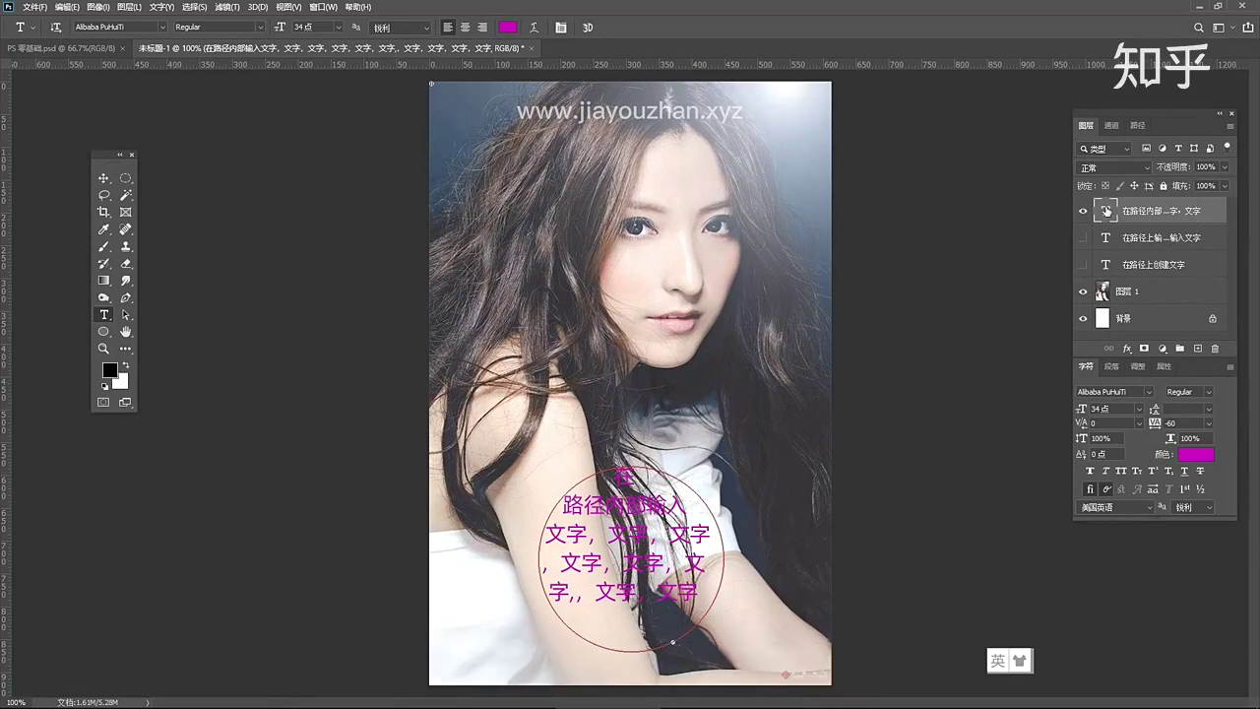
Switch between the layers and enter and leave text editing to examine when the text's circular path is displayed
click(1144, 320)
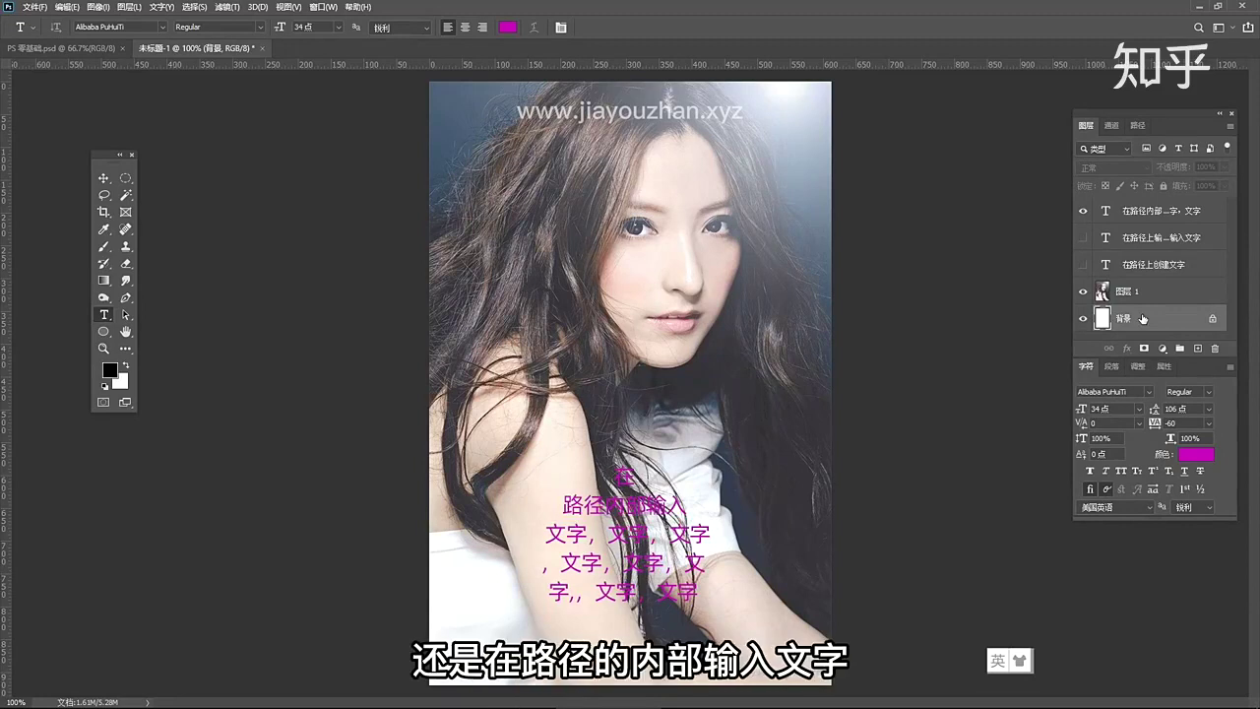
click(1135, 218)
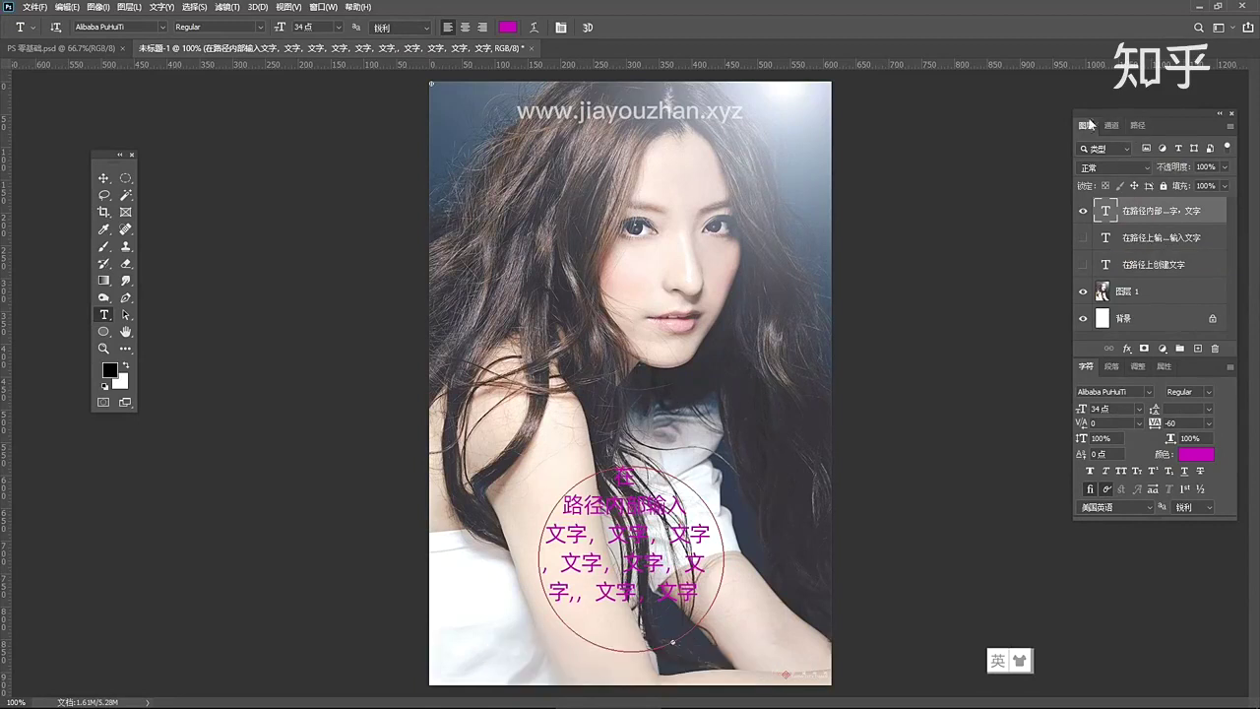
click(1147, 237)
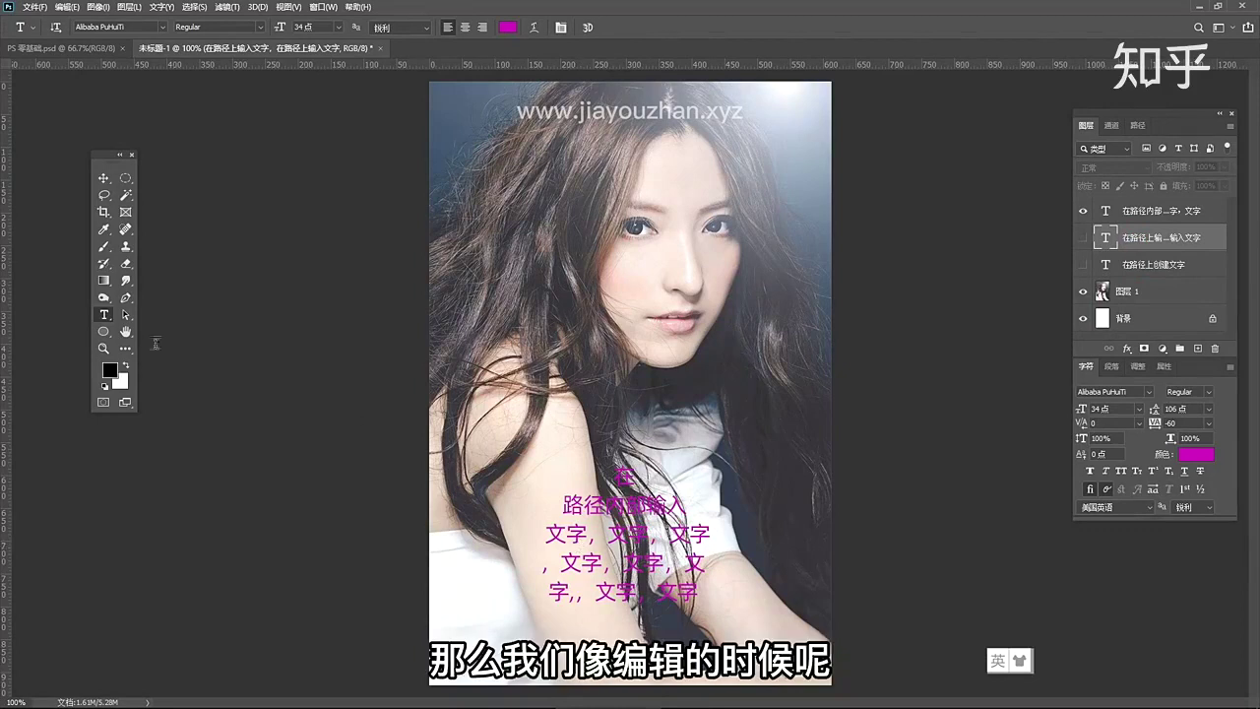
click(583, 597)
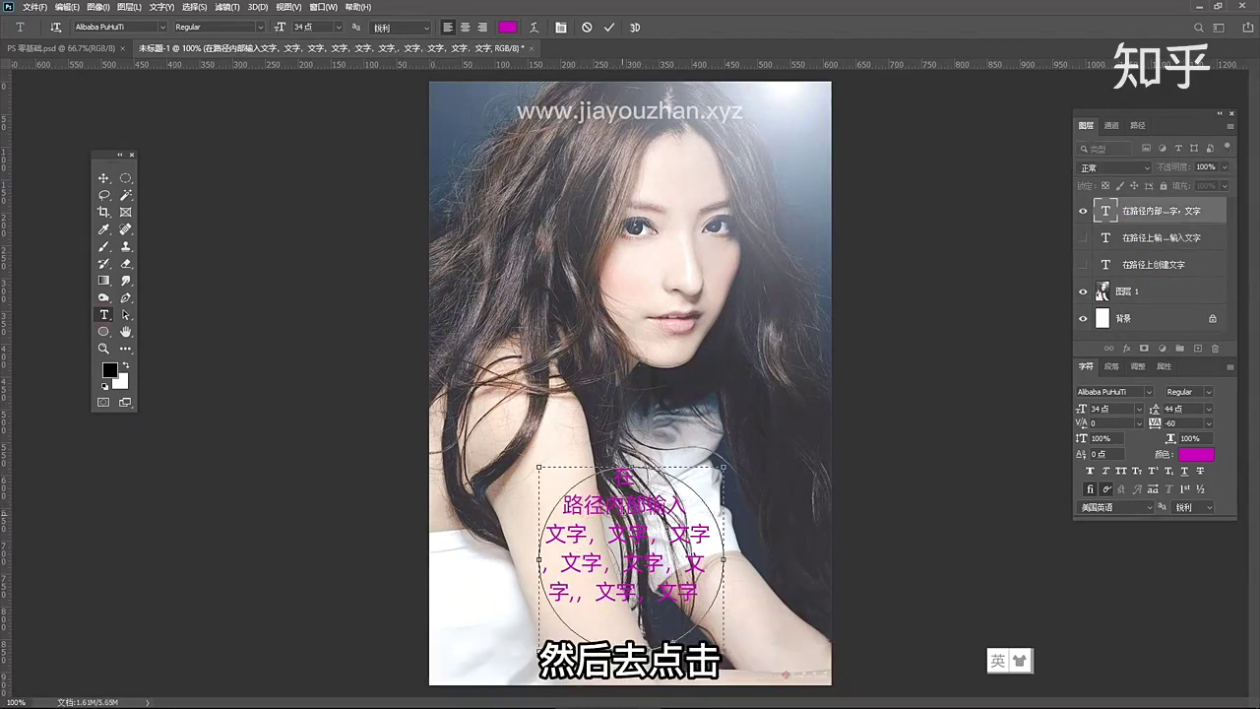
key(ctrl+Return)
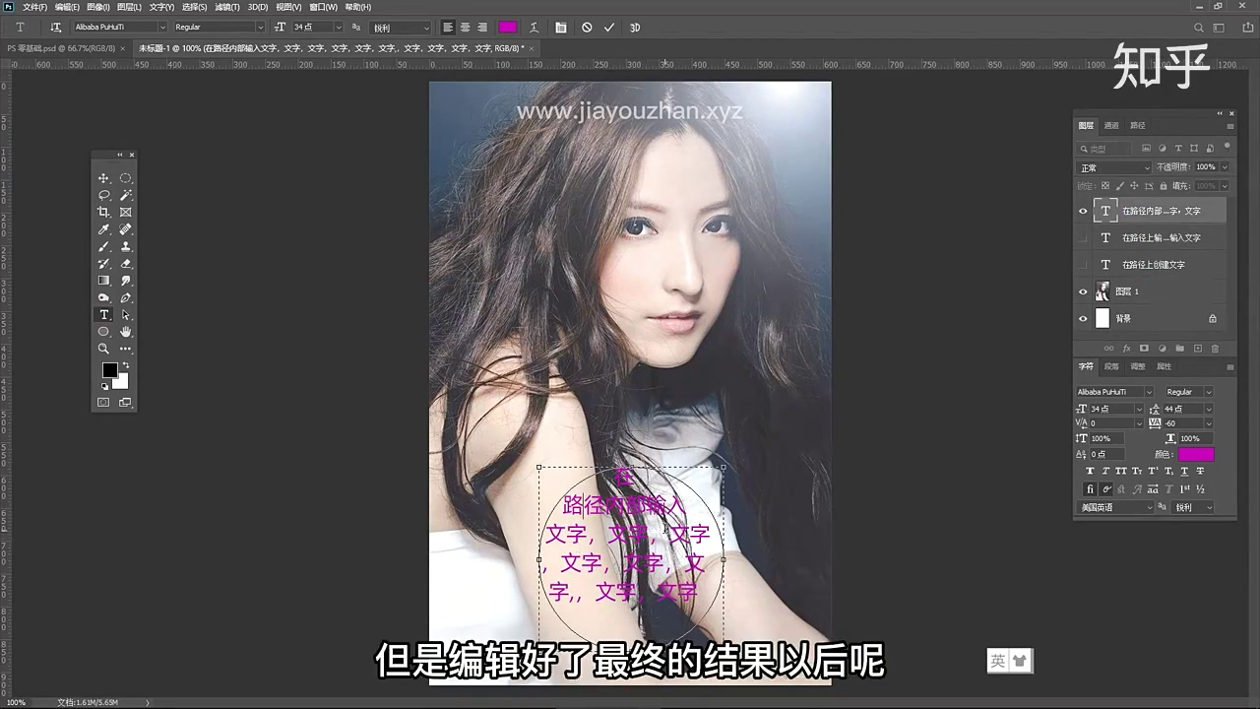
ctrl+click(705, 444)
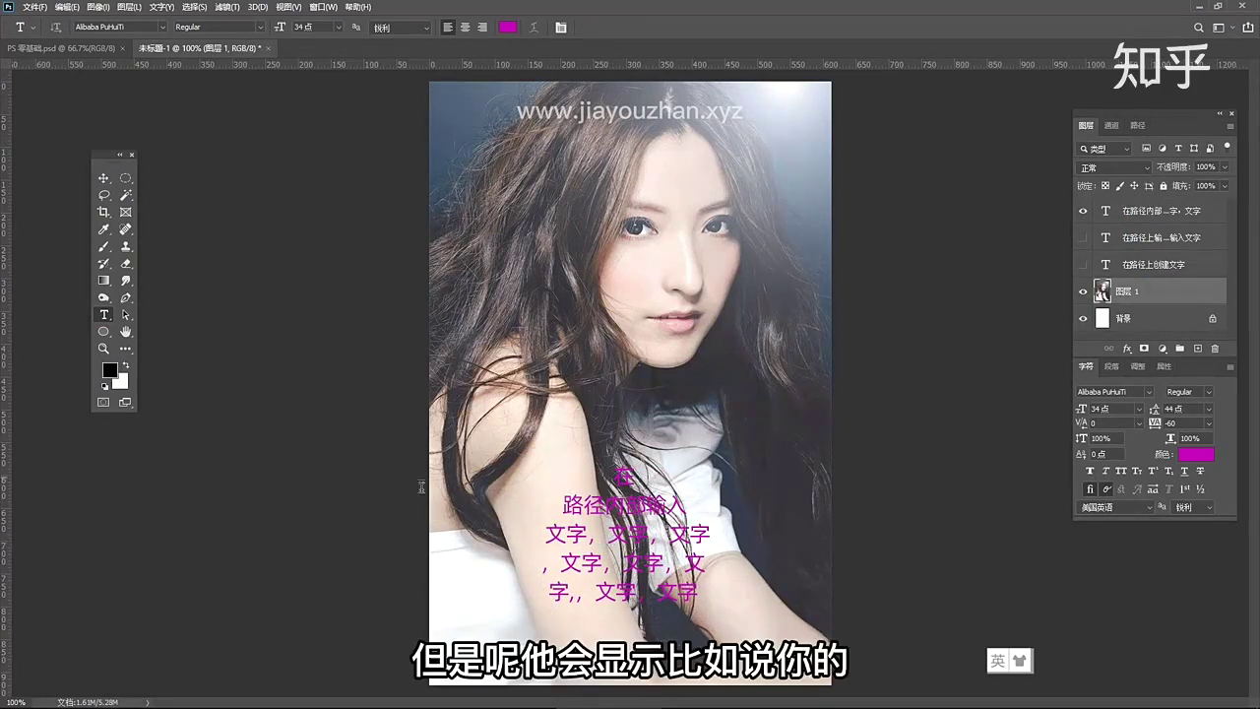
Hide the text inside the circle and draw an open curved path with the Pen tool, arching over the lower half of the photo
click(1083, 211)
drag(126, 298, 168, 299)
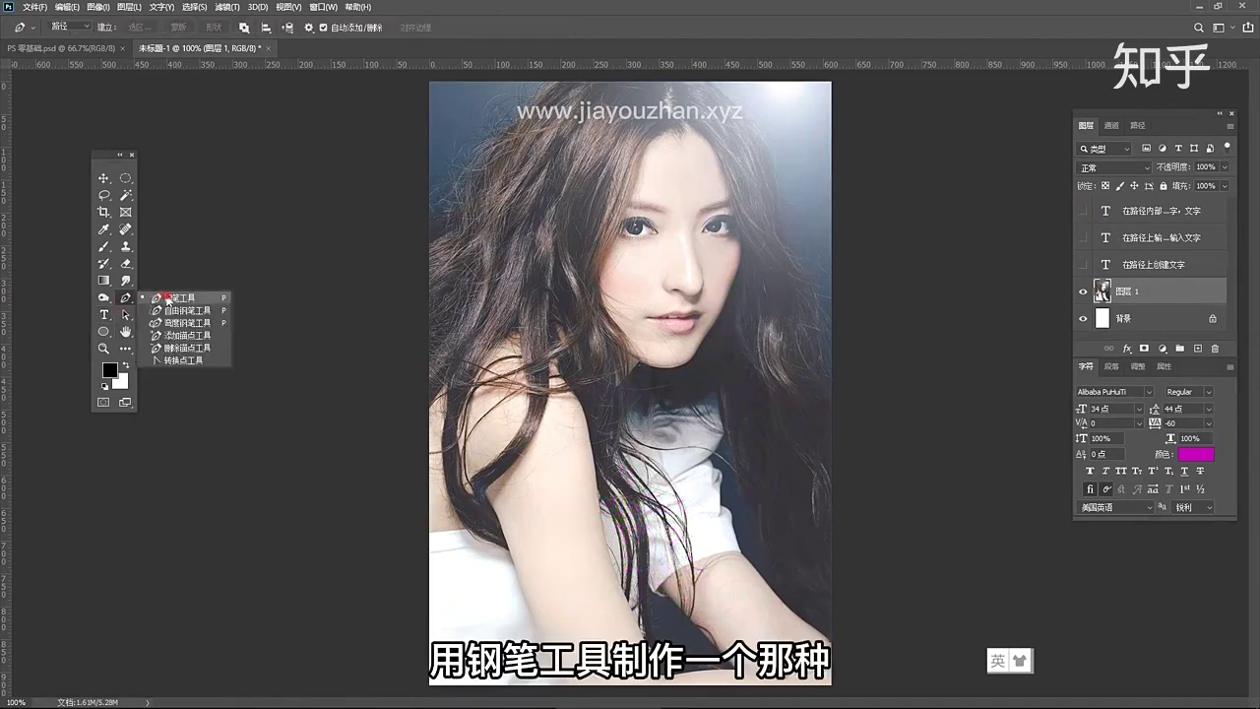
click(453, 653)
drag(540, 574, 528, 503)
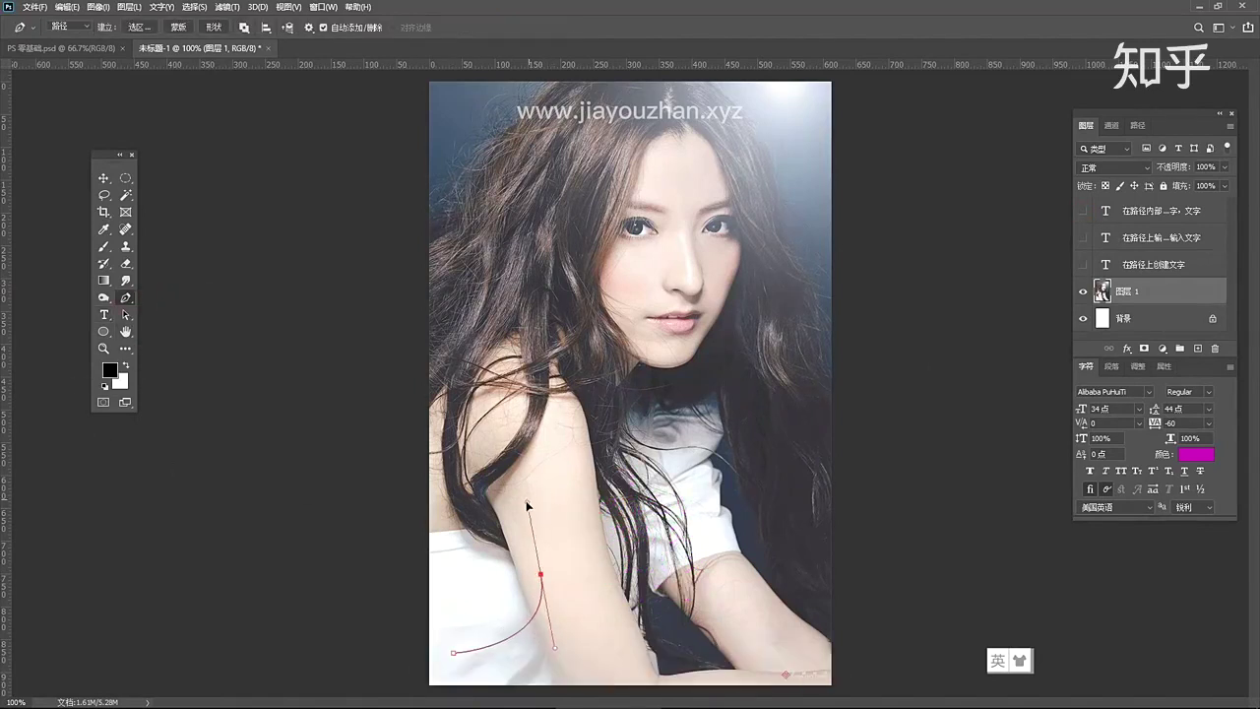
drag(764, 471, 795, 467)
drag(729, 606, 699, 628)
key(Escape)
Place the default Lorem ipsum placeholder text along the curved pen path, starting at its lower-left end, and commit it
click(108, 314)
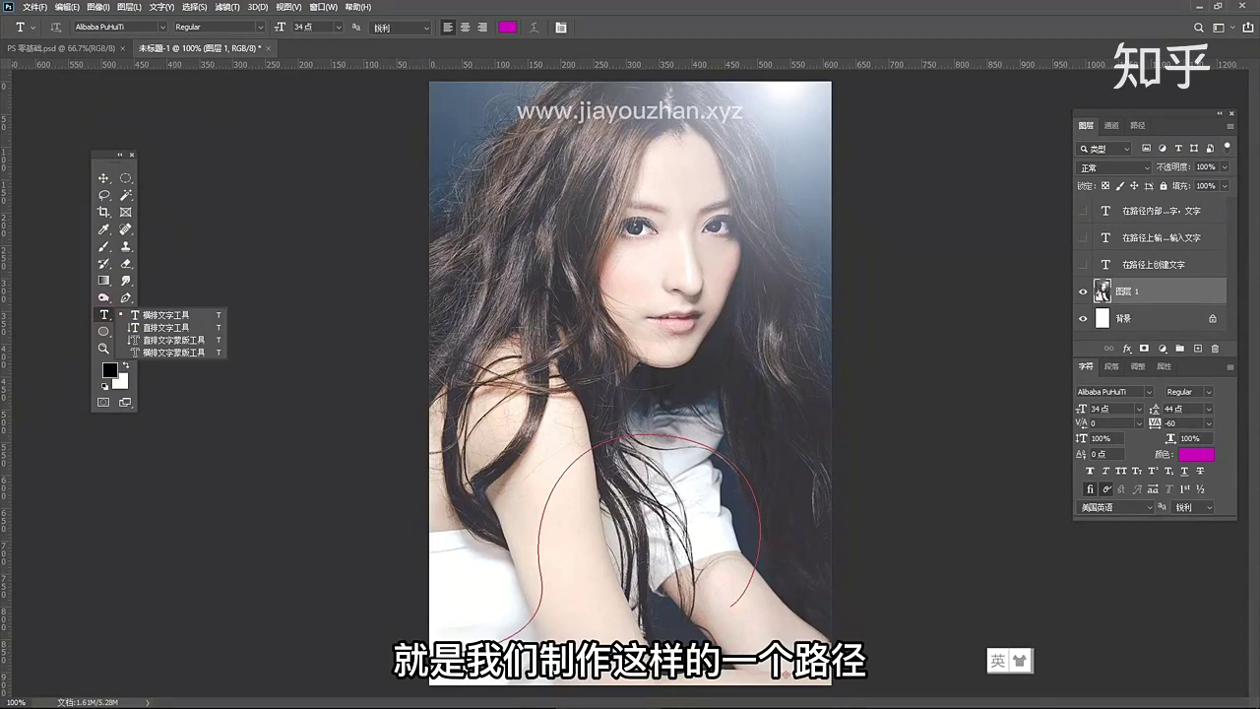
click(463, 646)
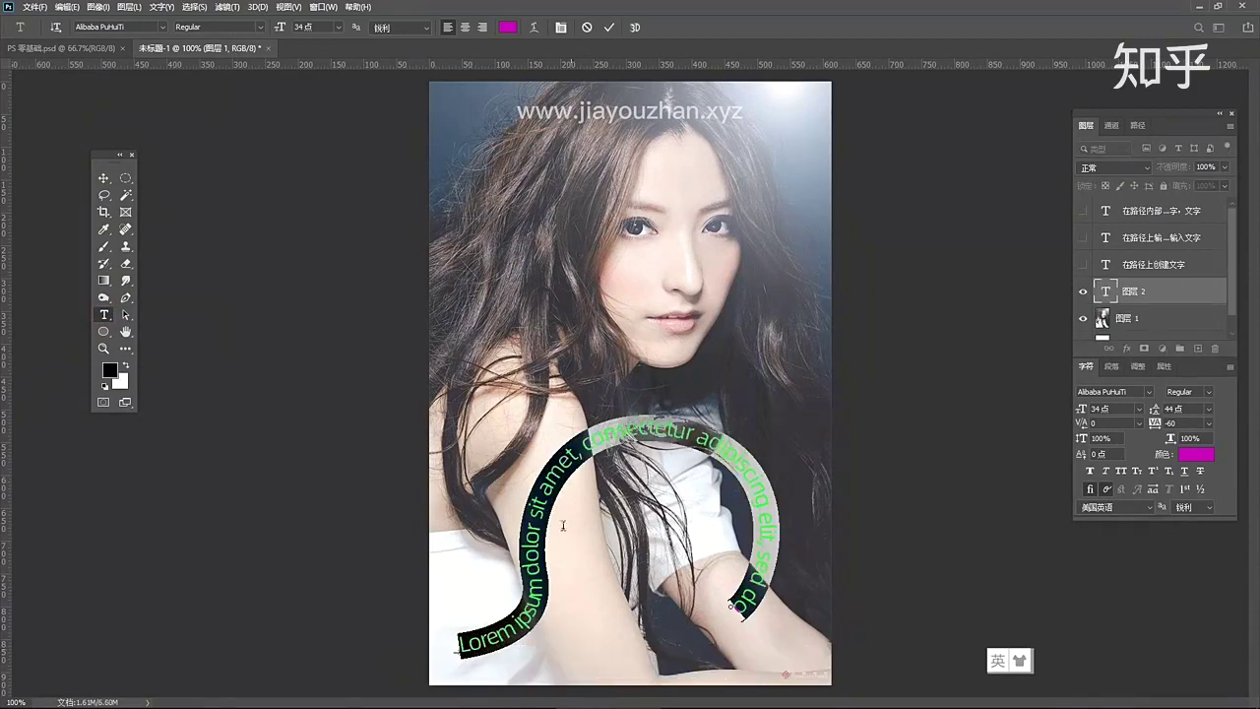
click(103, 178)
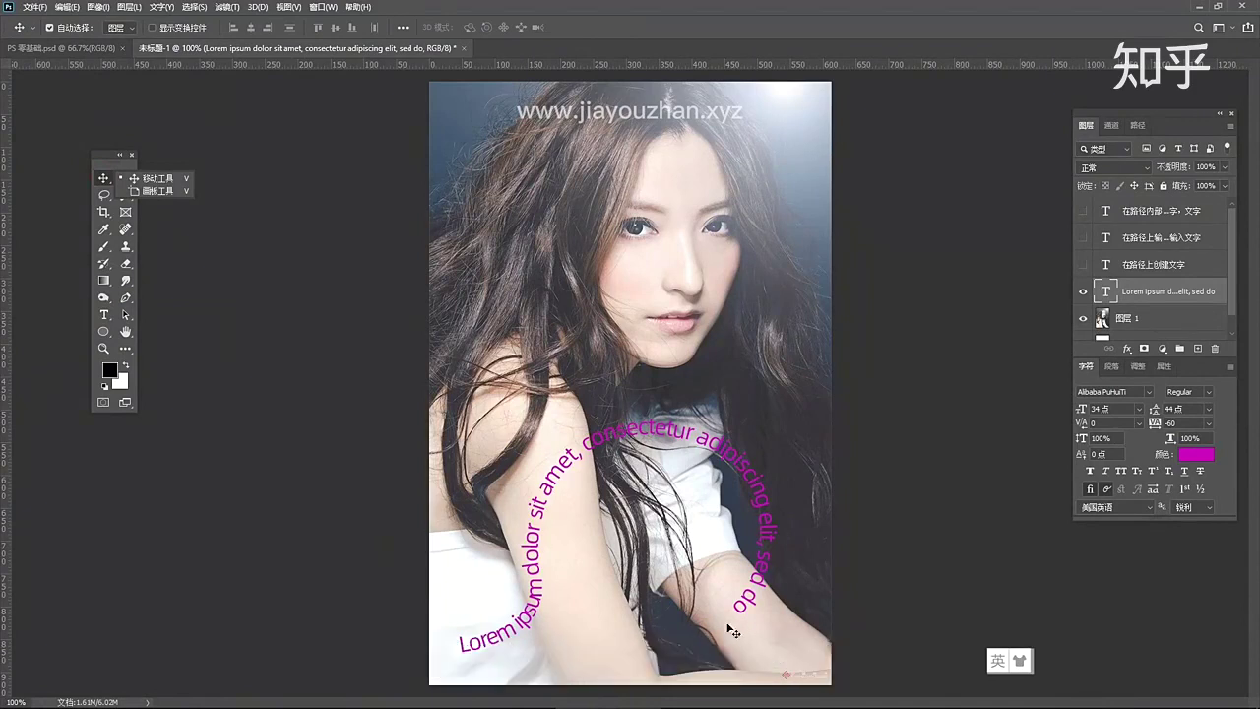
Move the curved text slightly up and to the right, and switch to the PS 零基础.psd document
drag(558, 483, 581, 454)
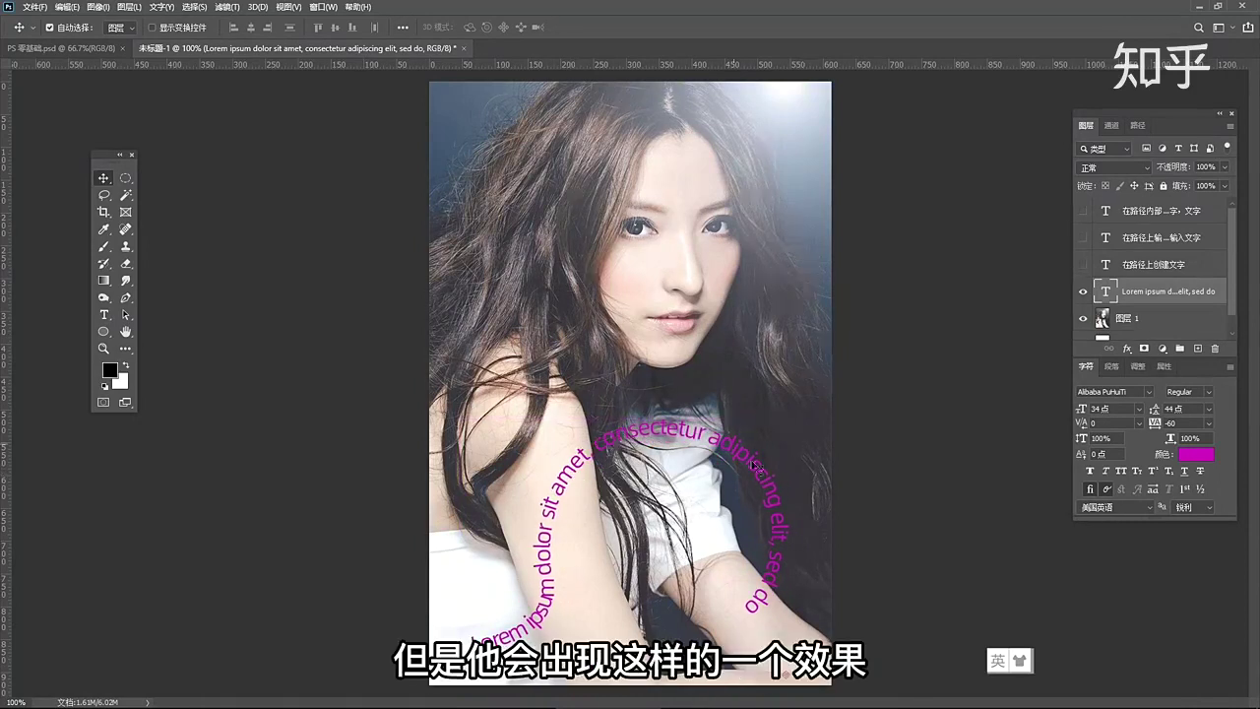
click(54, 47)
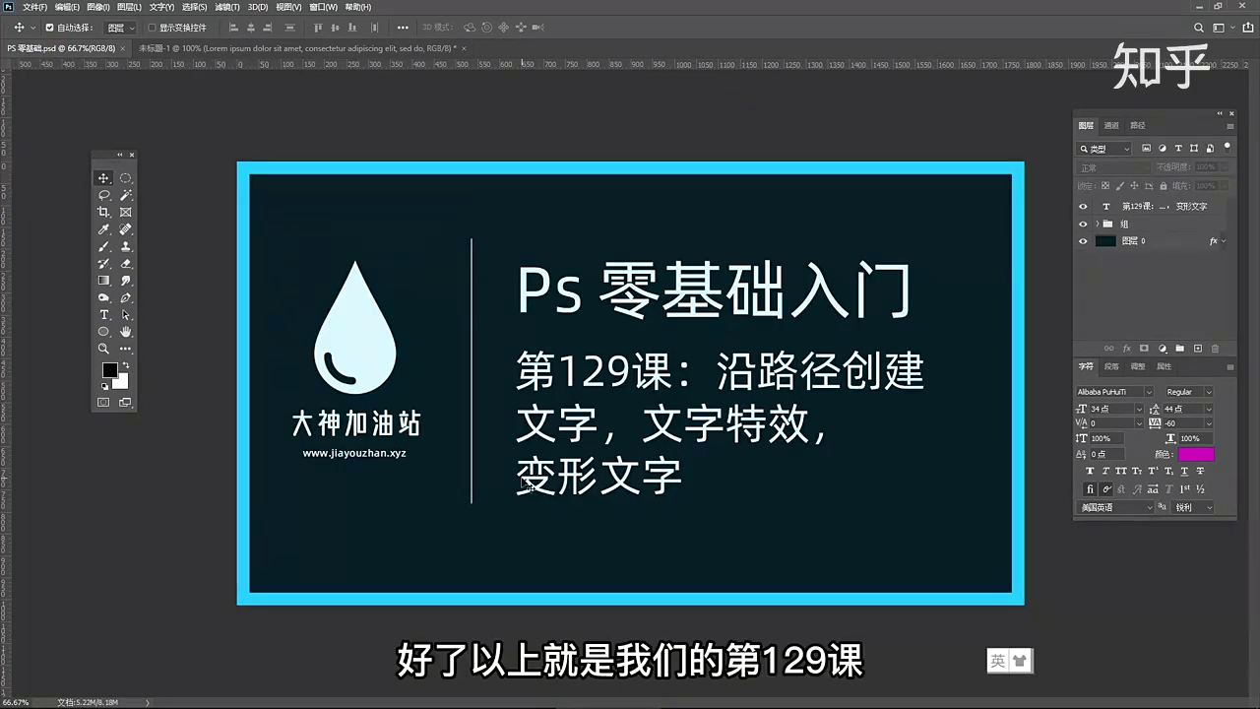